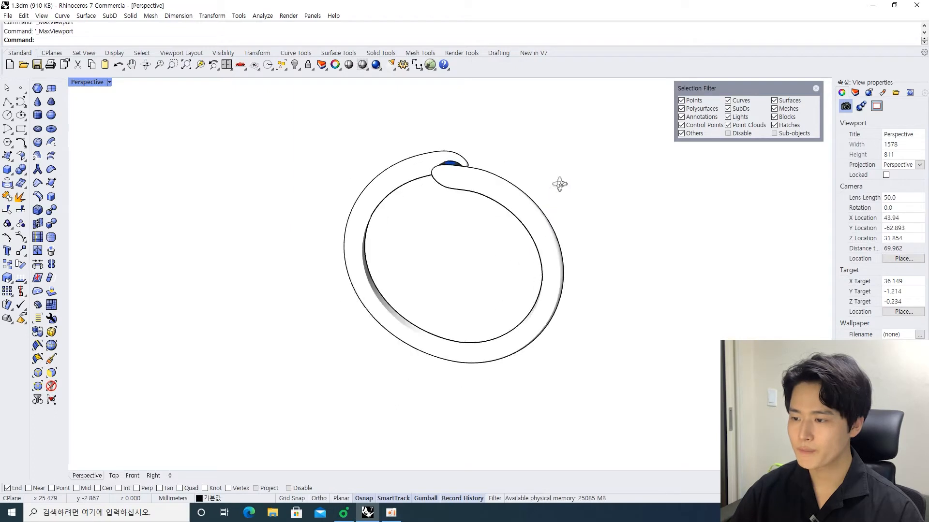
Examine the twisted ring band and its blue gem from several angles in the perspective view and the four-view layout.
scroll(432, 208, up, 5)
scroll(432, 208, down, 2)
right_drag(433, 208, 442, 157)
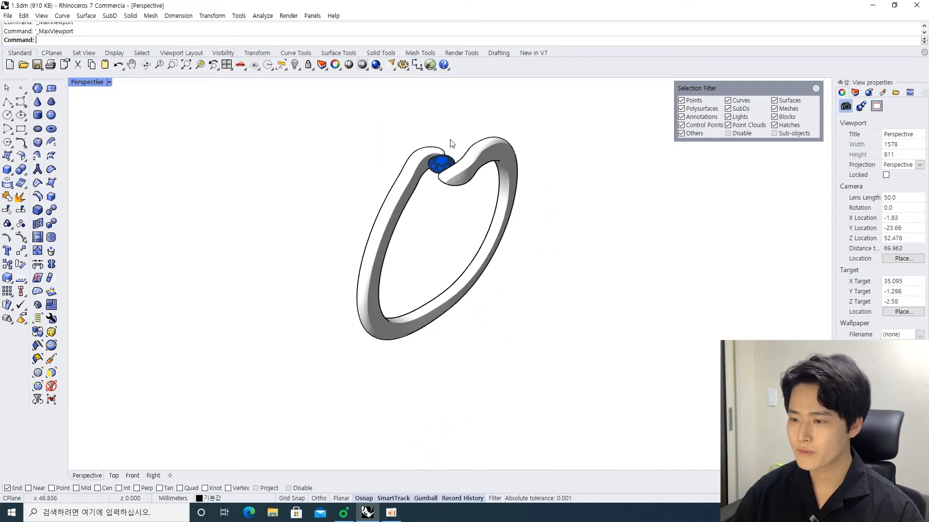
right_drag(522, 169, 474, 182)
scroll(479, 173, up, 2)
right_drag(366, 225, 460, 209)
right_drag(449, 175, 493, 136)
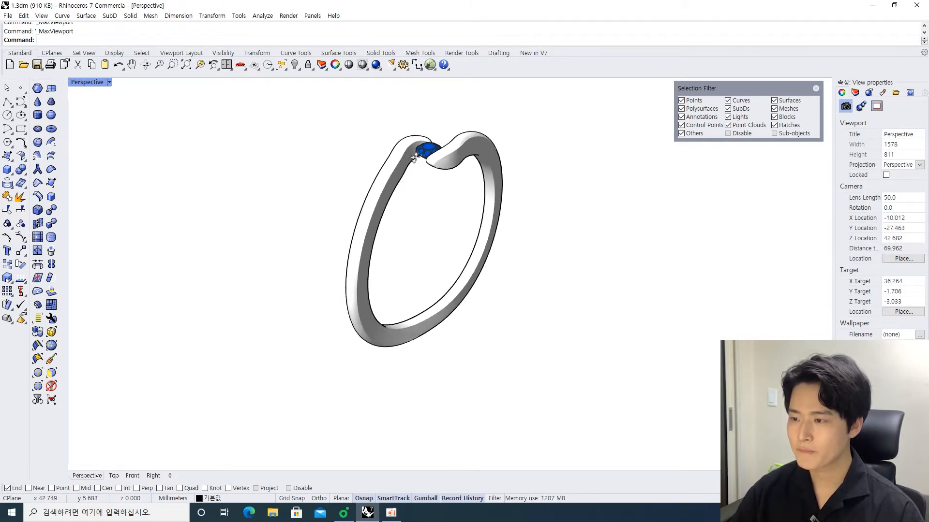
drag(550, 100, 297, 276)
drag(581, 332, 278, 117)
click(251, 148)
right_drag(251, 148, 437, 227)
right_drag(425, 160, 441, 195)
key(ctrl+m)
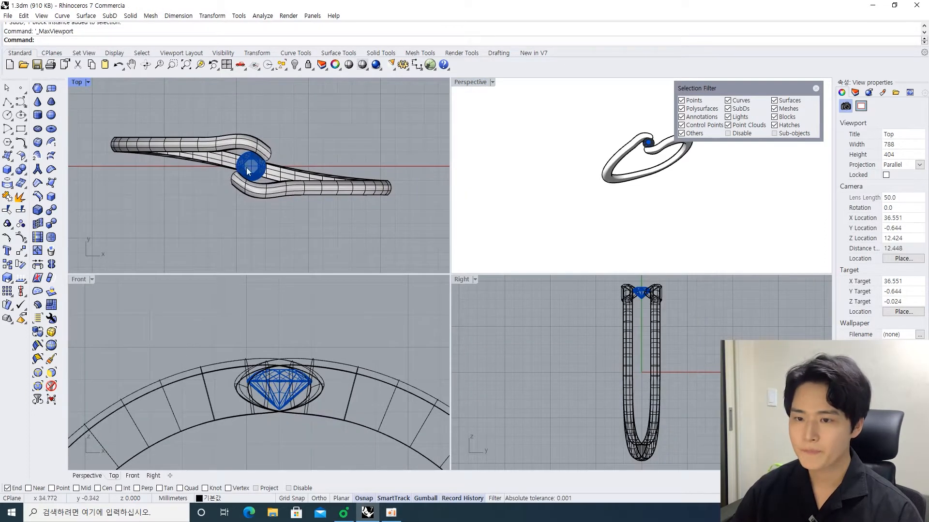
click(238, 16)
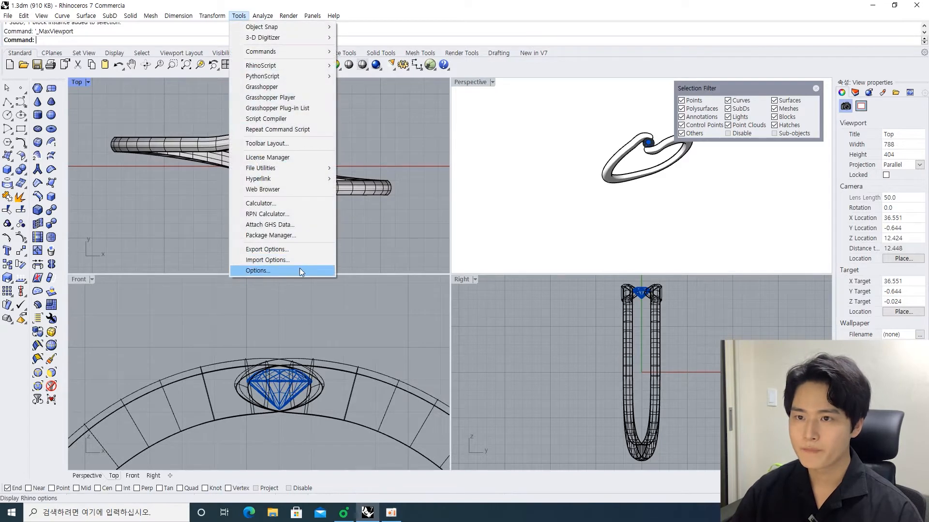
click(300, 268)
mouse_move(366, 95)
mouse_down()
mouse_move(375, 94)
mouse_move(363, 92)
mouse_up()
key(Escape)
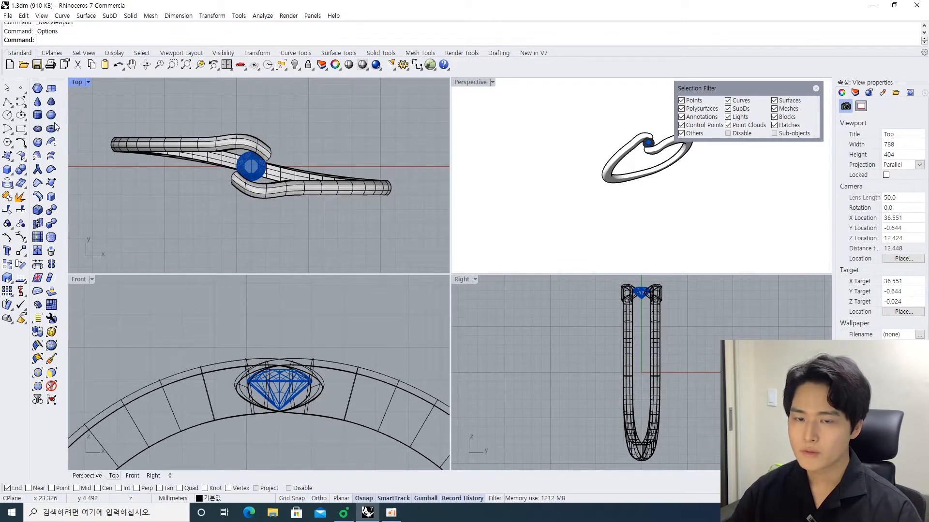
scroll(114, 138, down, 2)
right_drag(122, 137, 241, 141)
scroll(153, 134, up, 2)
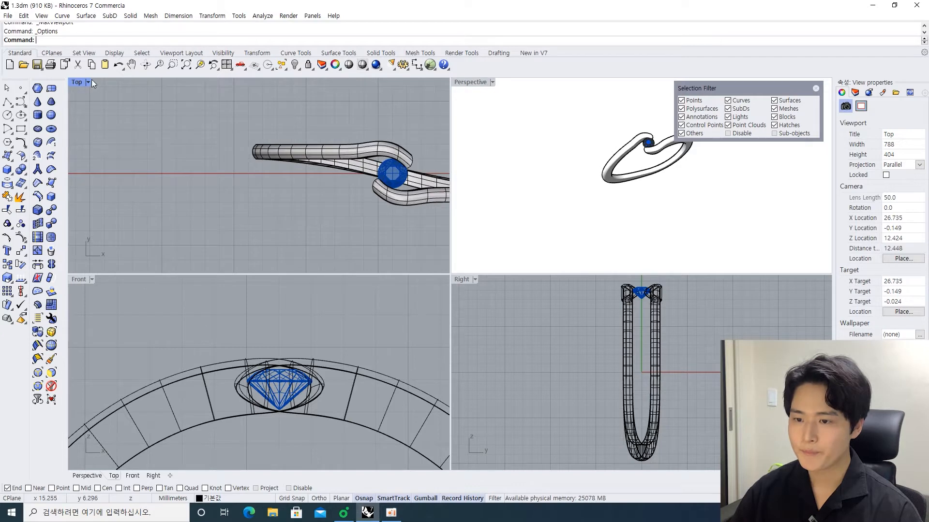
scroll(172, 157, down, 2)
right_drag(172, 157, 216, 156)
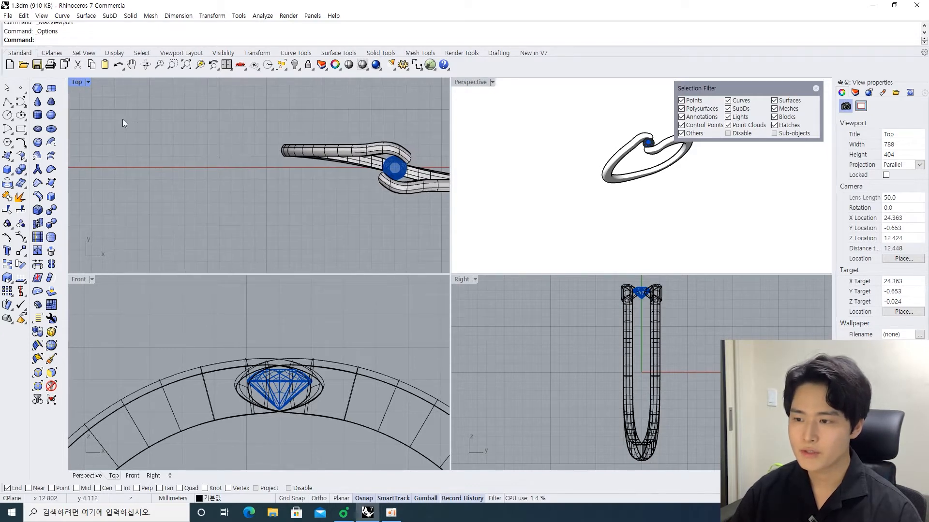
click(50, 143)
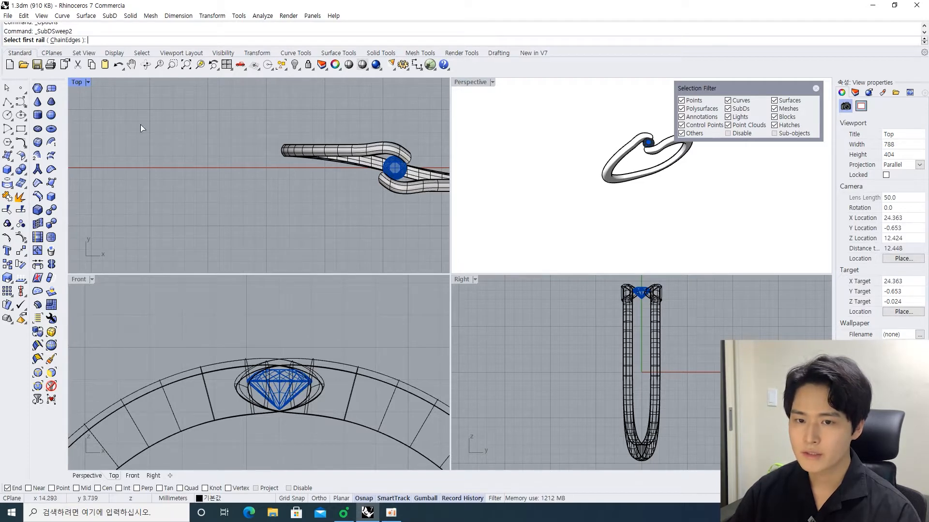
key(Escape)
click(238, 16)
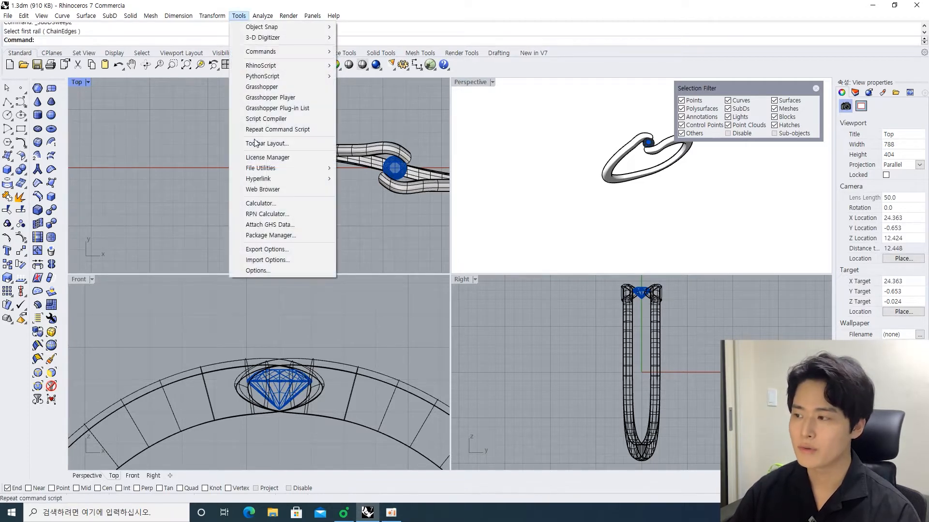
click(264, 270)
key(Escape)
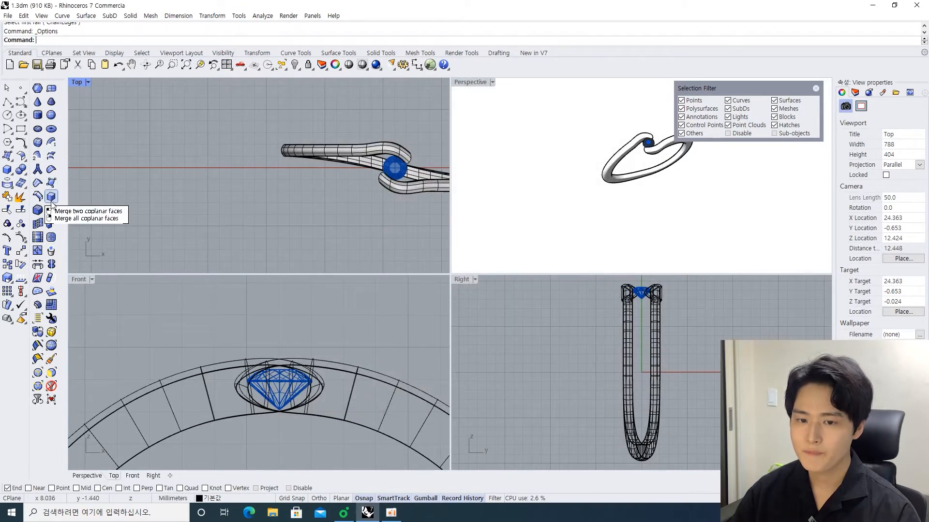
click(39, 143)
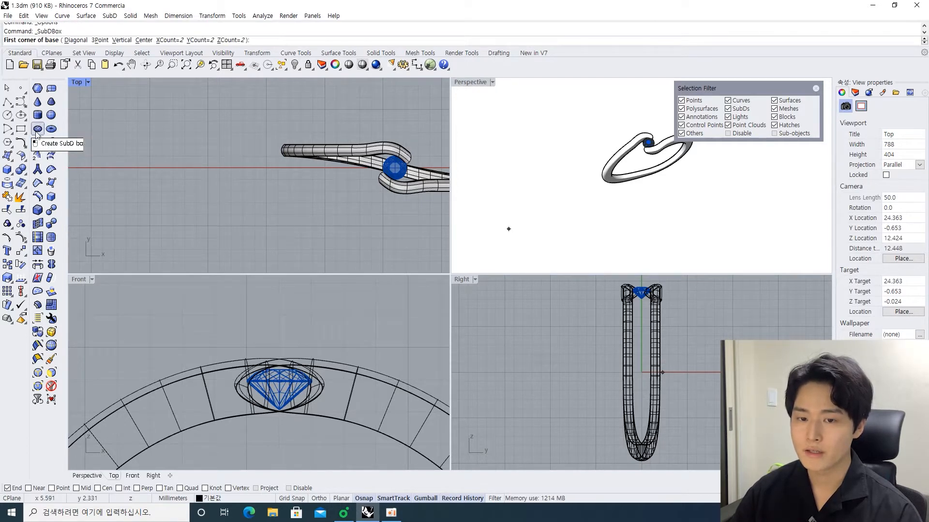
key(Escape)
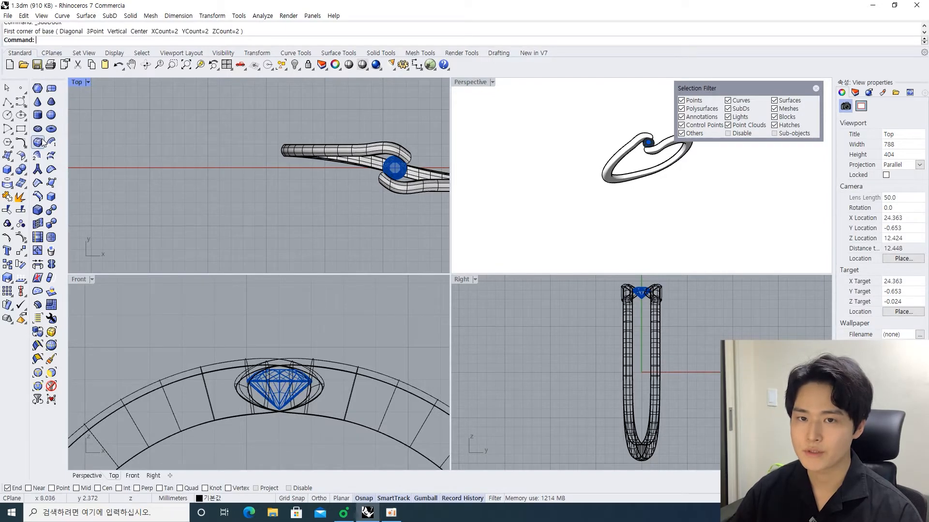
Start the SubD box command and copy its name, _SubDBox, from the command history.
click(39, 142)
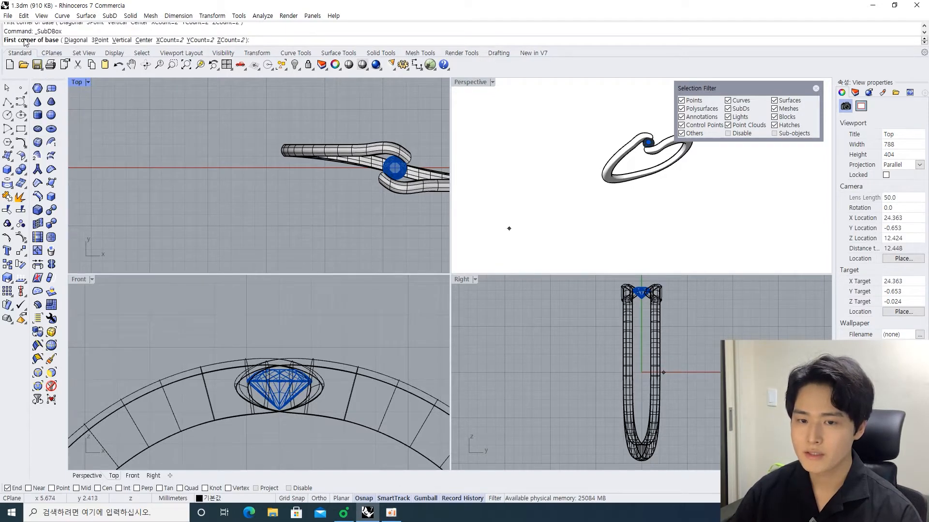
drag(63, 32, 42, 33)
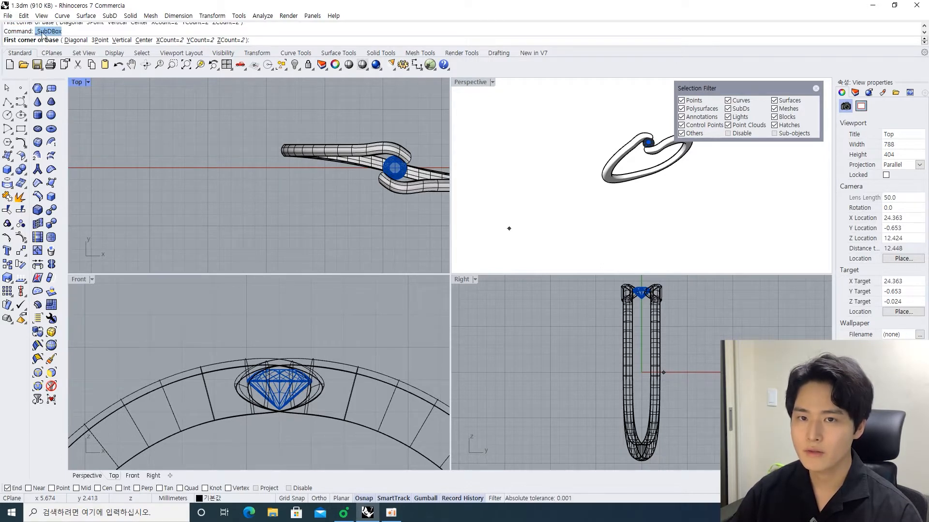
right_click(51, 32)
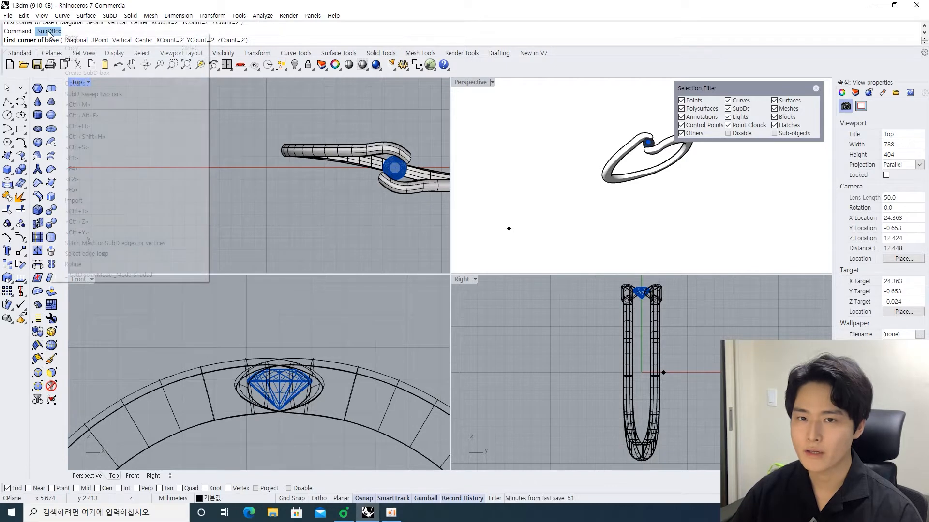
click(78, 48)
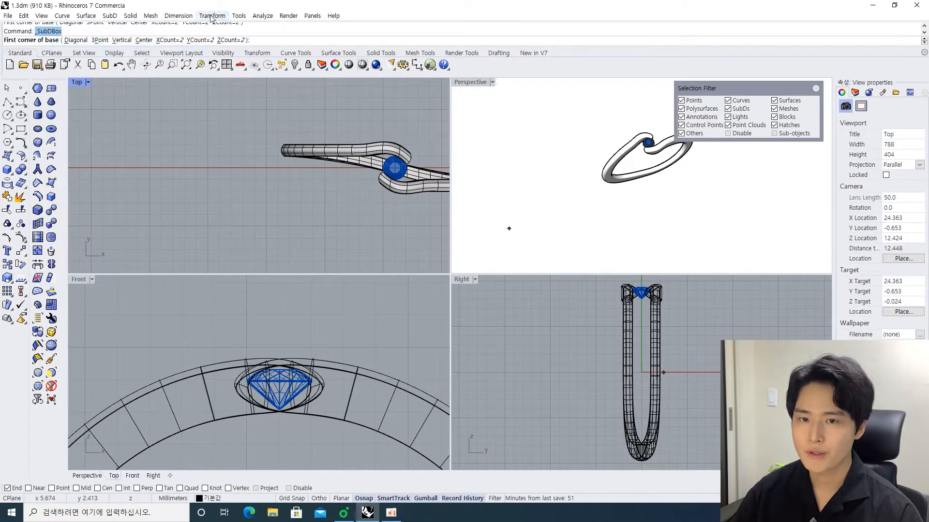
Open the keyboard shortcut settings in the program options.
click(238, 16)
click(271, 271)
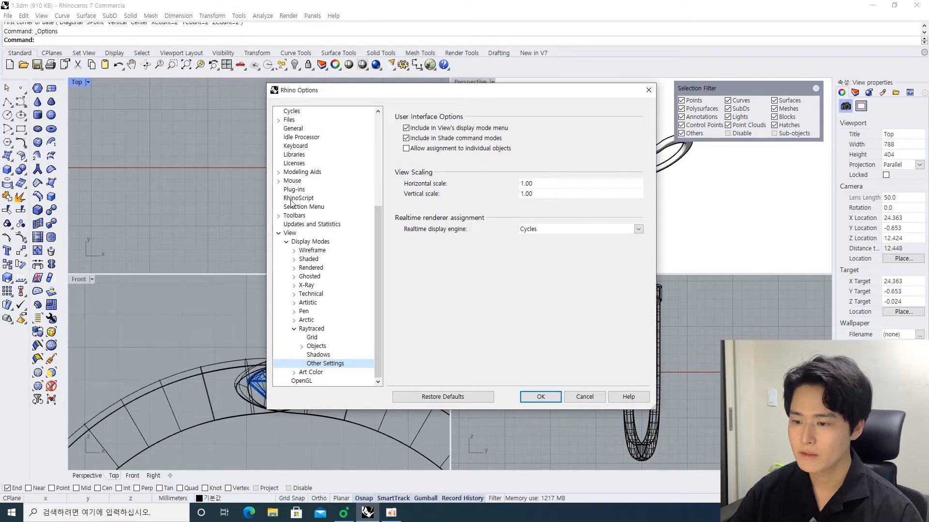
scroll(292, 205, up, 1)
scroll(324, 230, down, 1)
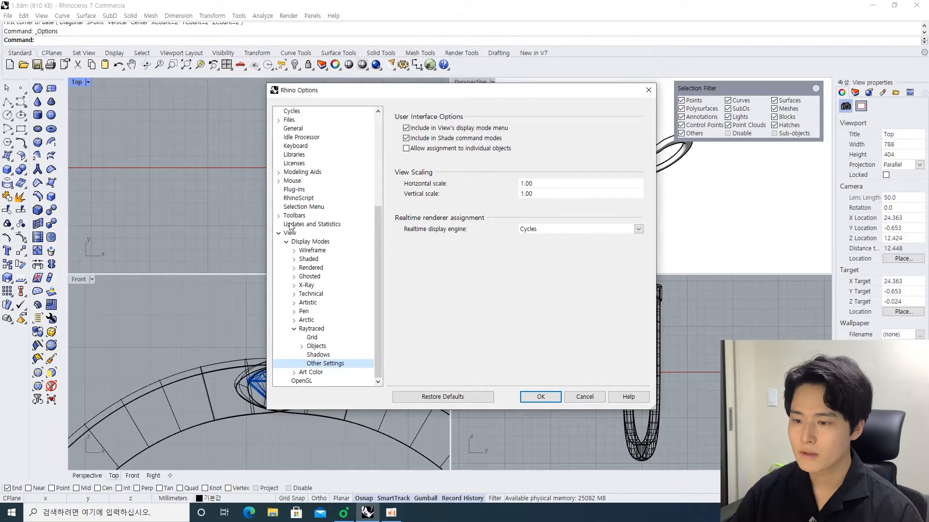
click(296, 146)
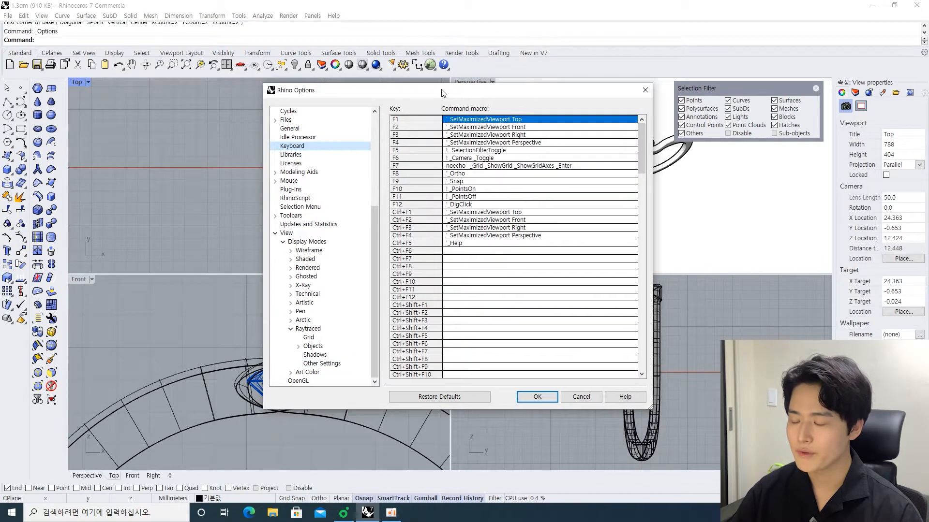
Assign the copied _SubDBox command to the Ctrl+R shortcut and save the options.
drag(445, 95, 377, 86)
scroll(399, 265, down, 5)
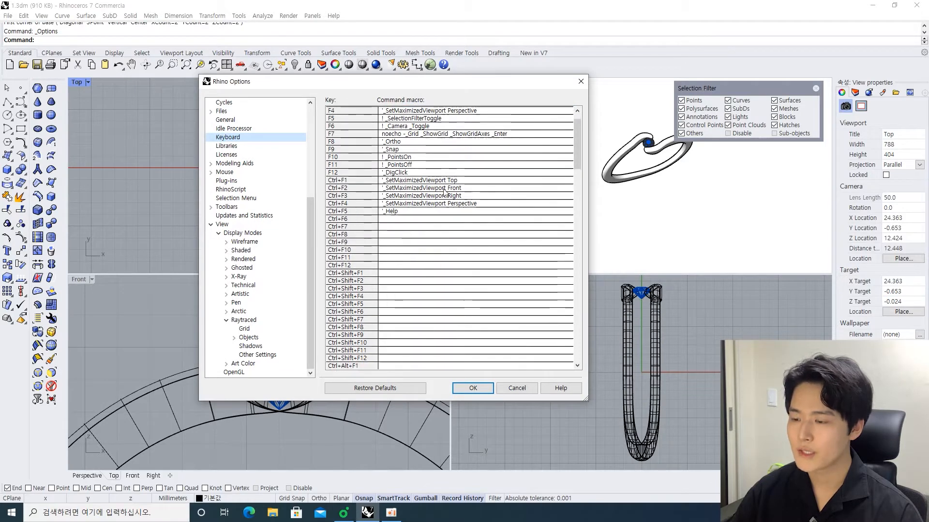
scroll(393, 186, down, 15)
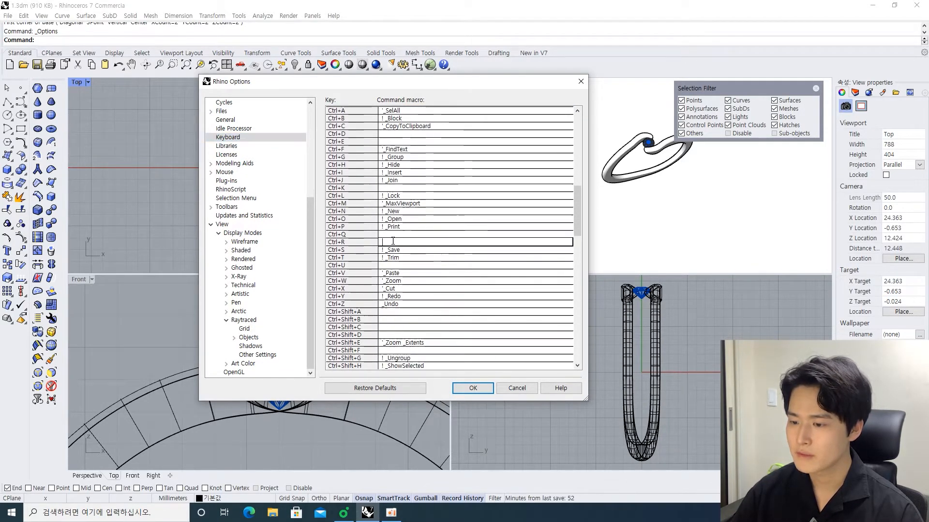
click(337, 242)
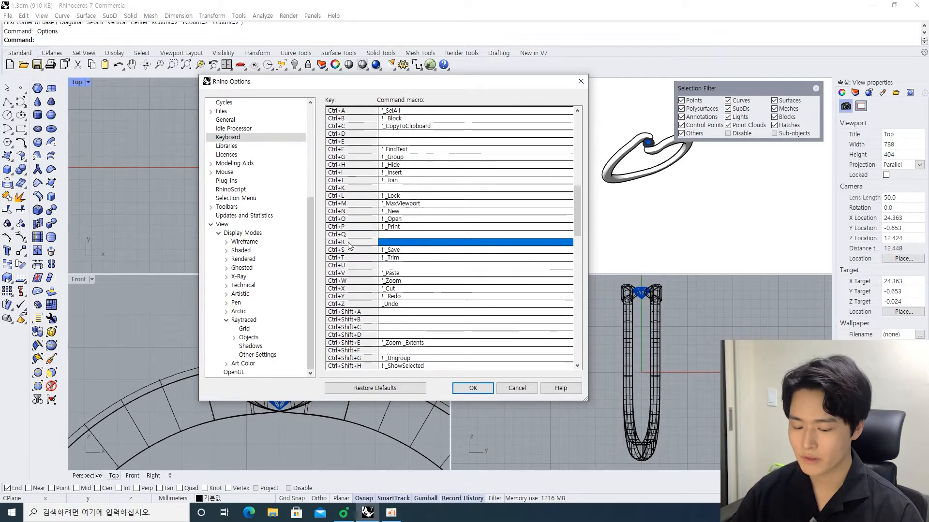
click(395, 242)
text(_SubDBox)
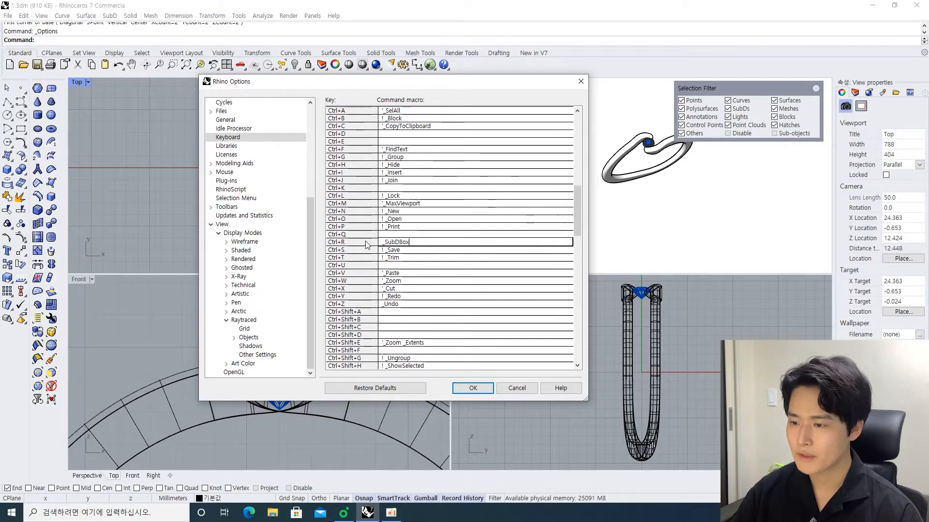
double_click(412, 241)
click(363, 244)
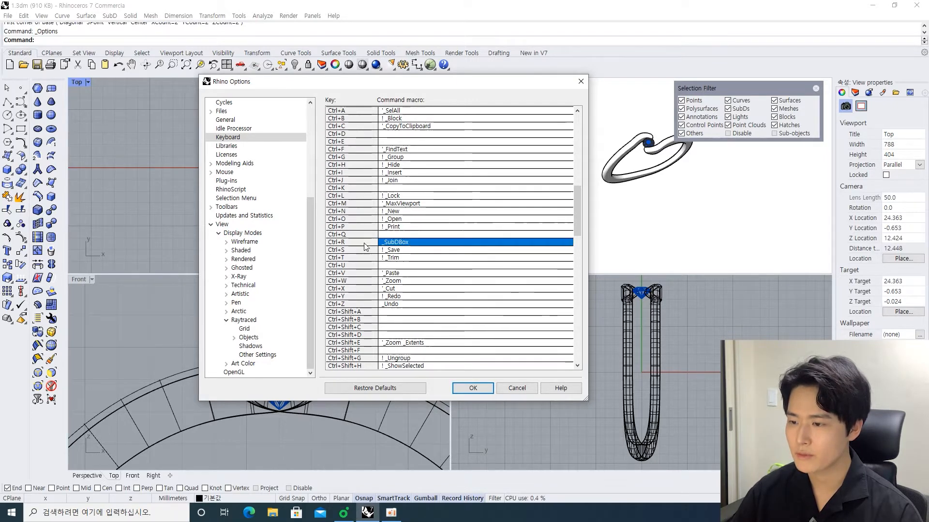
click(474, 387)
Test the new SubD box shortcut by drawing a box with a base about 10 mm wide near the origin.
scroll(275, 202, down, 2)
right_drag(212, 197, 286, 207)
right_drag(87, 197, 191, 191)
right_drag(219, 159, 251, 177)
key(ctrl+r)
click(242, 192)
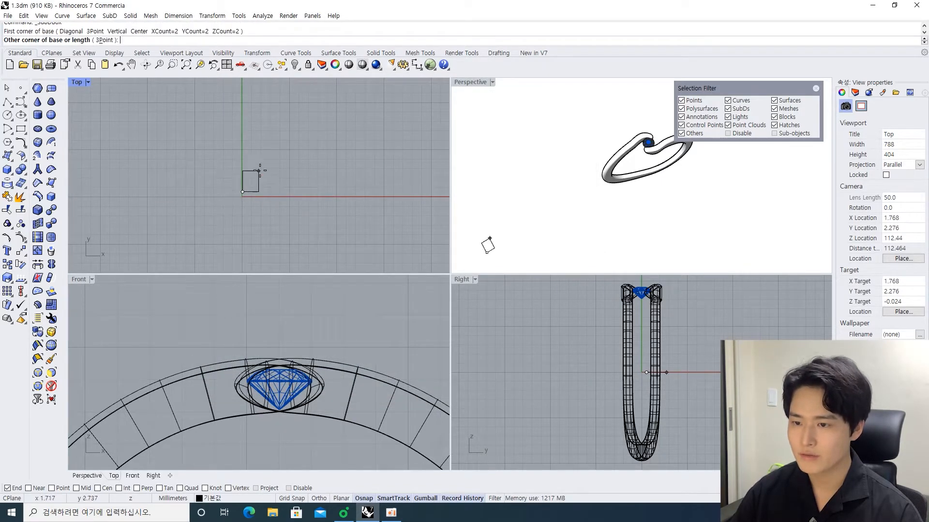
click(336, 103)
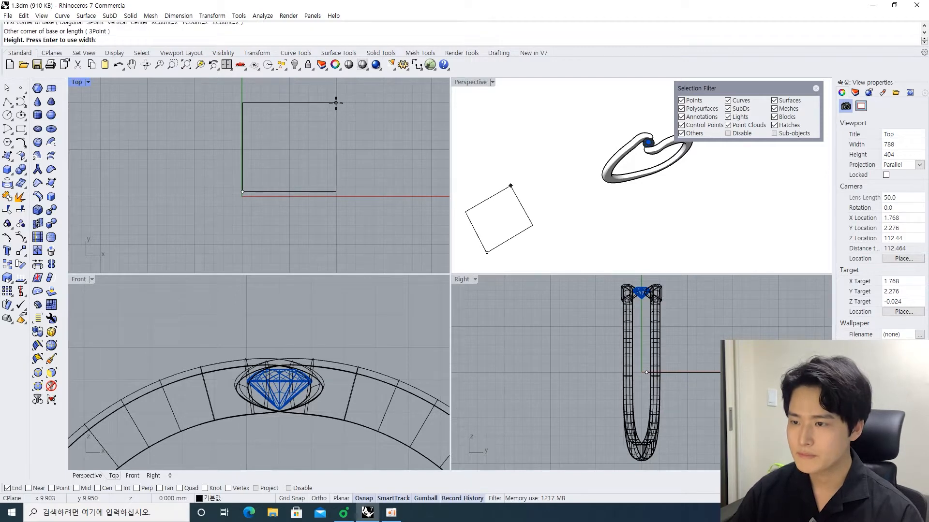
scroll(222, 341, down, 3)
click(222, 340)
scroll(300, 143, up, 4)
click(289, 144)
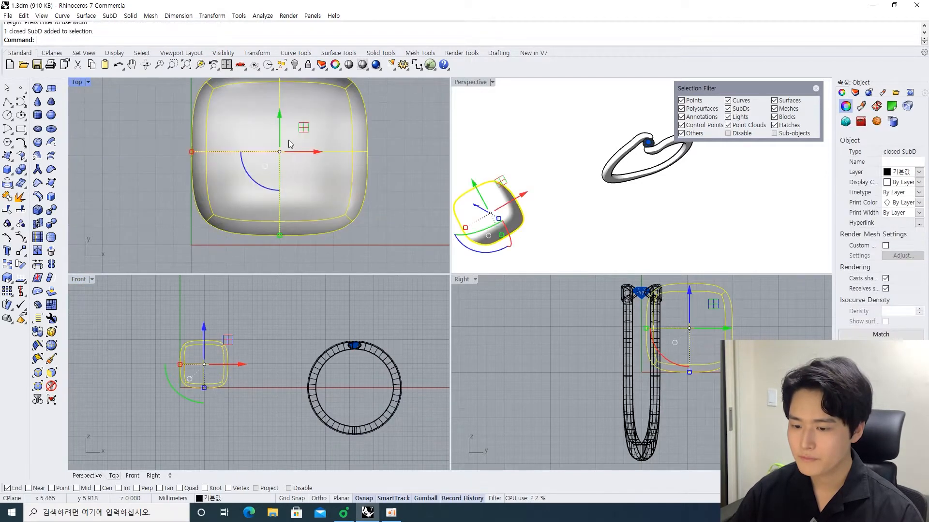
scroll(341, 164, down, 2)
key(Escape)
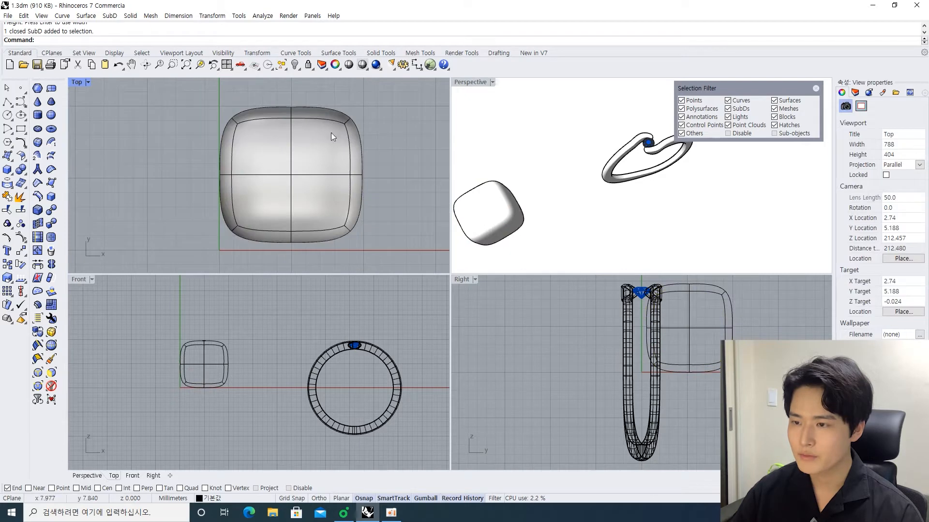
Delete the test SubD box near the origin.
right_drag(320, 159, 311, 139)
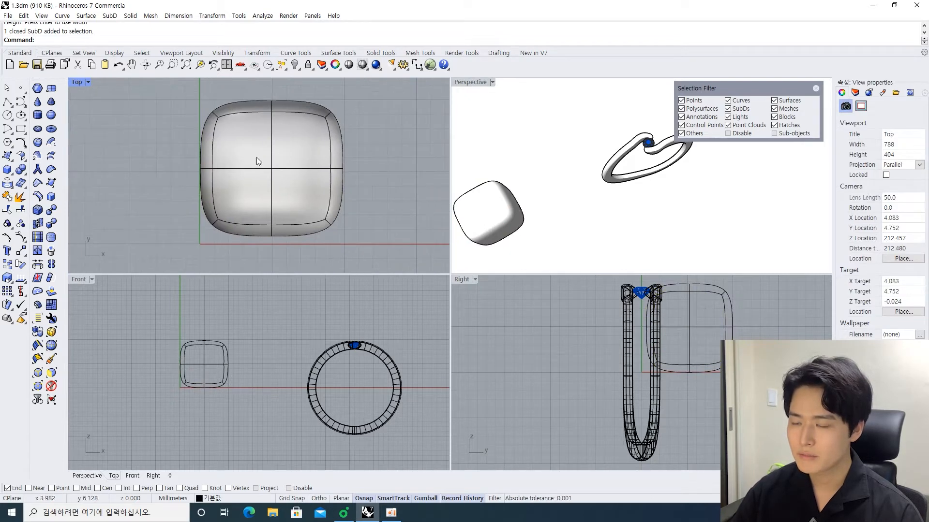
scroll(273, 146, down, 2)
drag(339, 237, 191, 144)
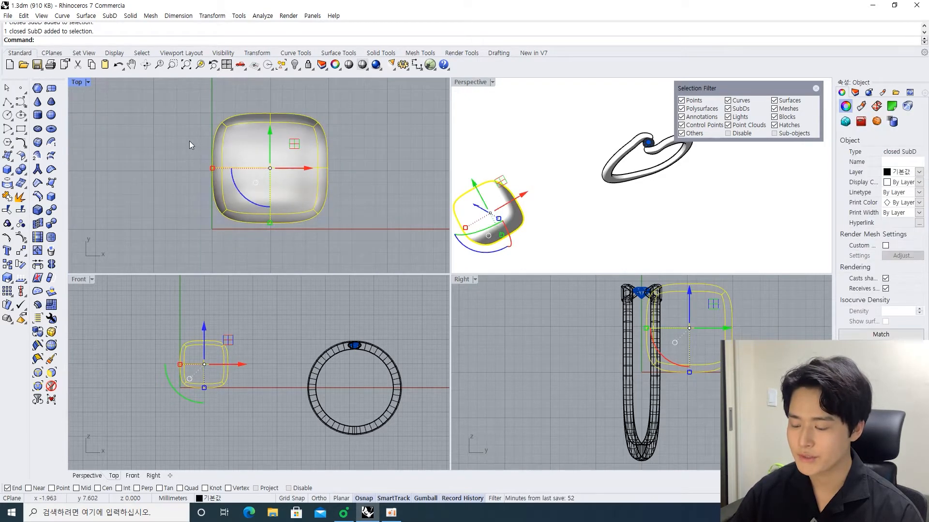
key(Delete)
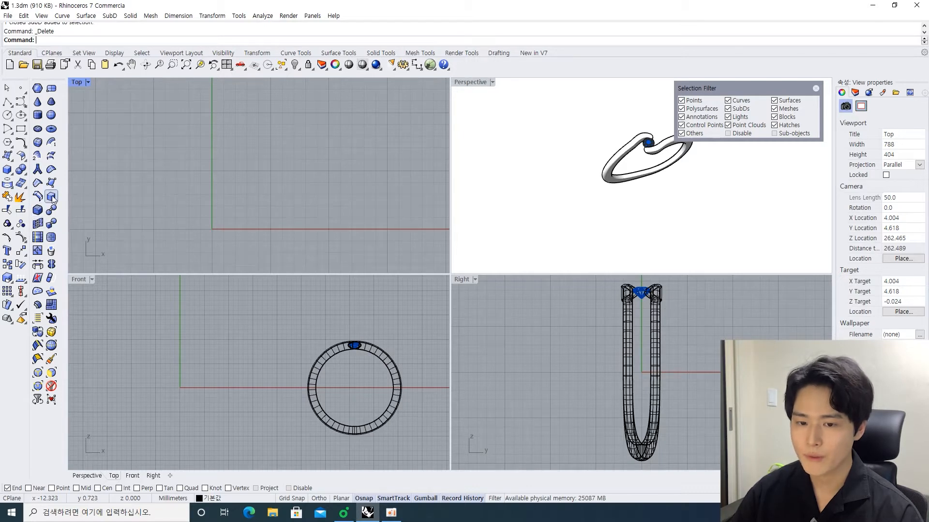
Start the RemoveCrease command to highlight its name in the command history, and leave the command.
click(52, 173)
drag(76, 31, 46, 32)
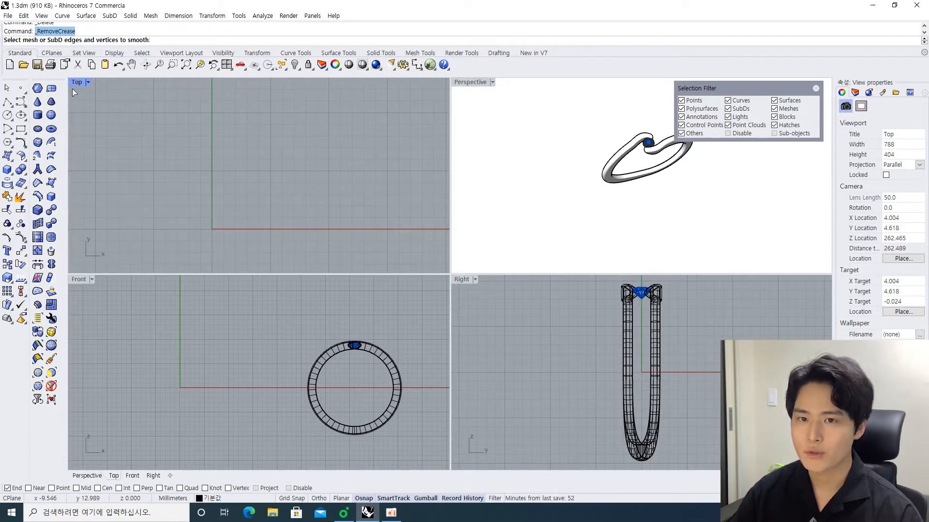
key(Escape)
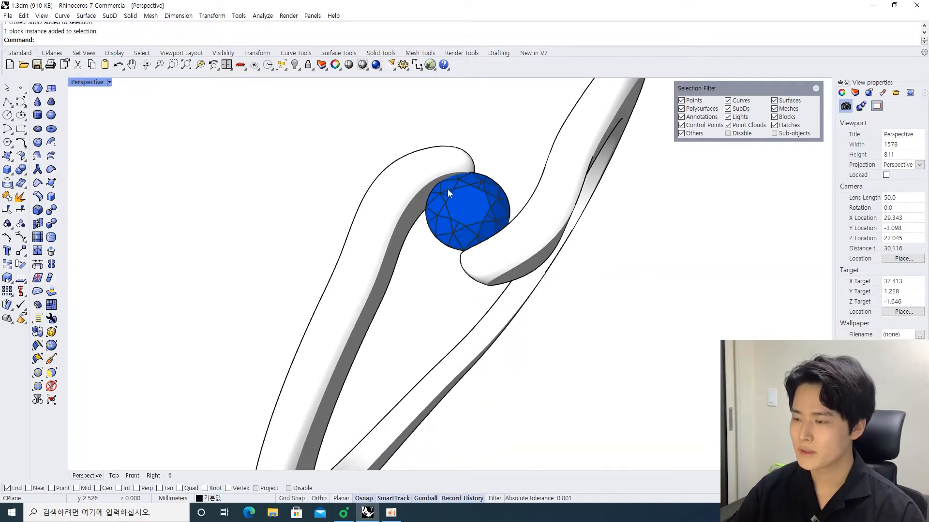
right_drag(454, 208, 380, 209)
scroll(382, 221, down, 2)
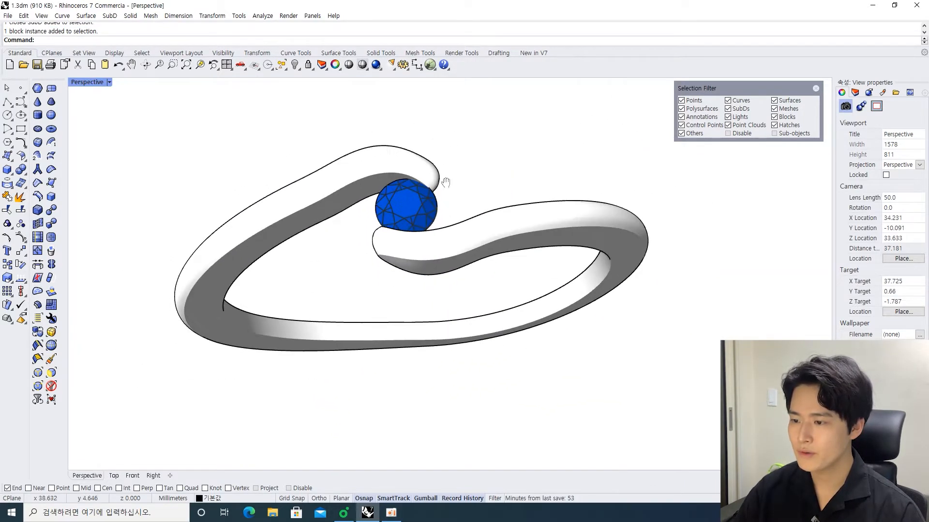
shift+right_drag(451, 177, 480, 180)
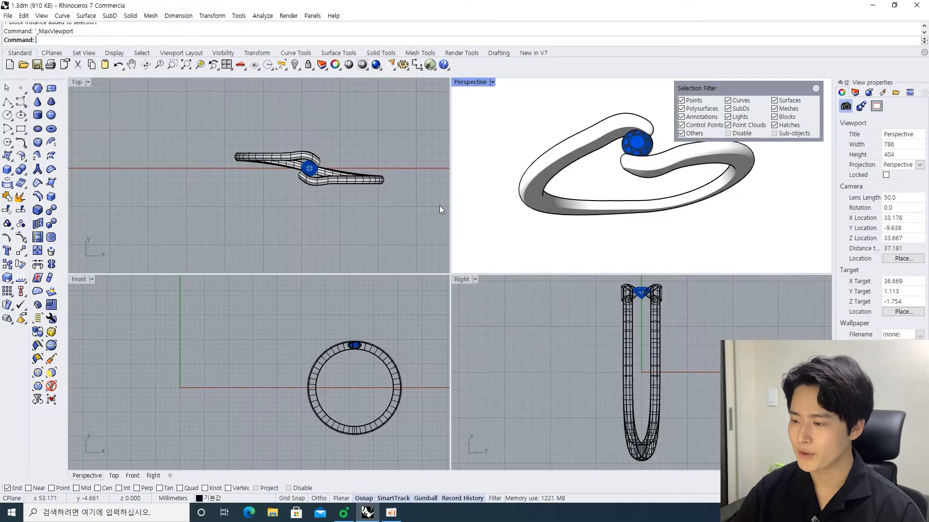
right_drag(271, 250, 348, 233)
right_drag(257, 321, 255, 320)
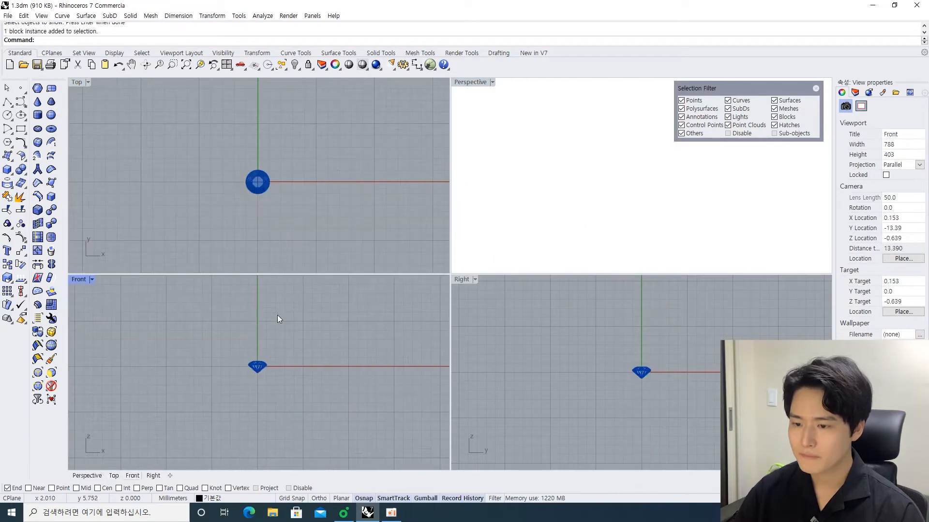
drag(274, 389, 228, 343)
right_drag(227, 343, 230, 331)
key(Escape)
drag(300, 393, 193, 312)
key(Escape)
key(ctrl+alt+h)
scroll(234, 332, up, 5)
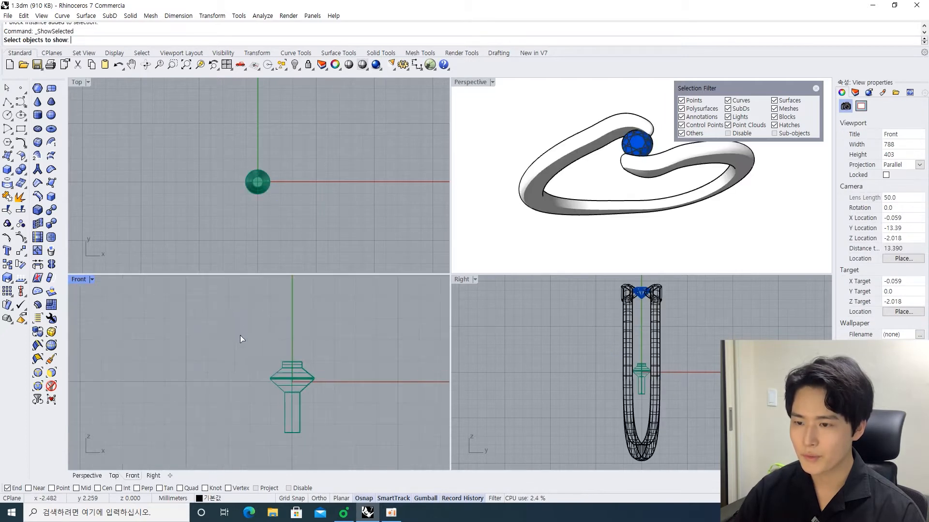
key(Escape)
scroll(258, 341, down, 4)
right_drag(260, 341, 242, 335)
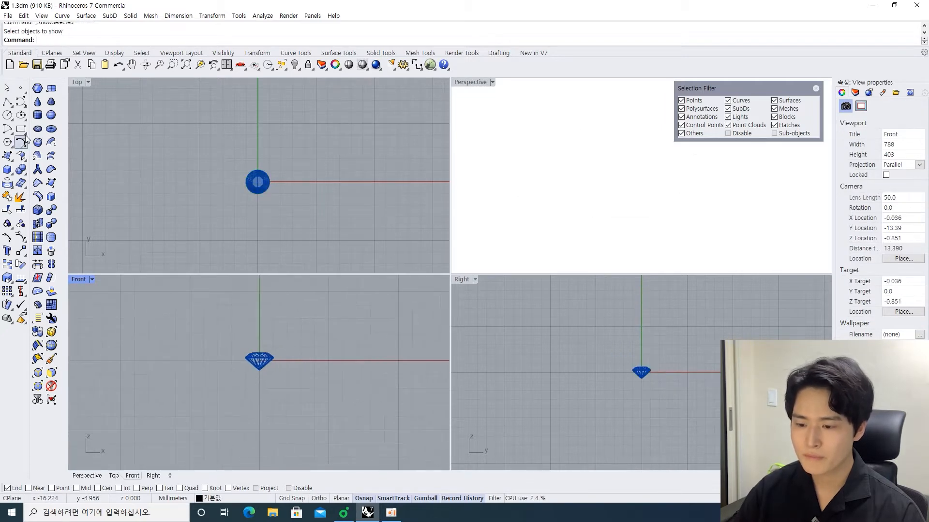
Draw a 16 mm diameter circle centred on the origin in the Front view.
click(7, 117)
scroll(278, 327, down, 1)
text(0)
key(Return)
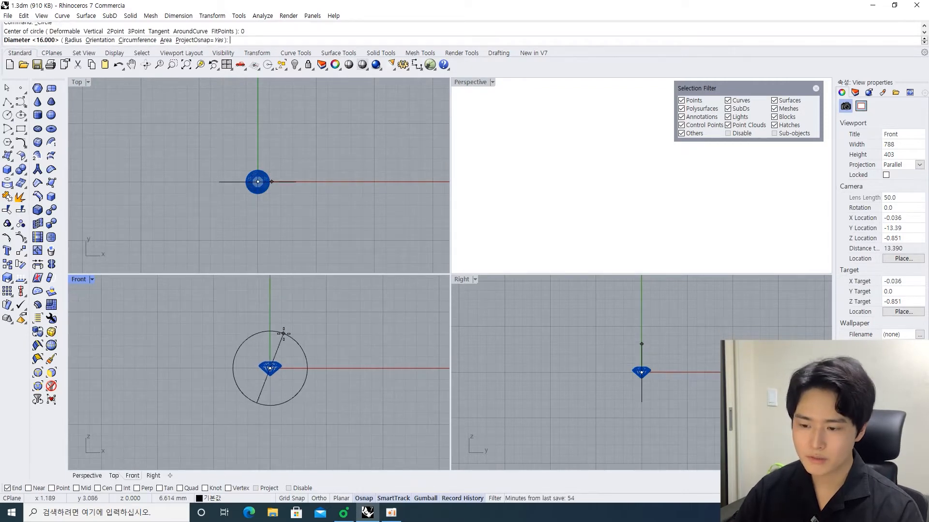
text(16)
key(Return)
scroll(336, 361, down, 2)
click(323, 322)
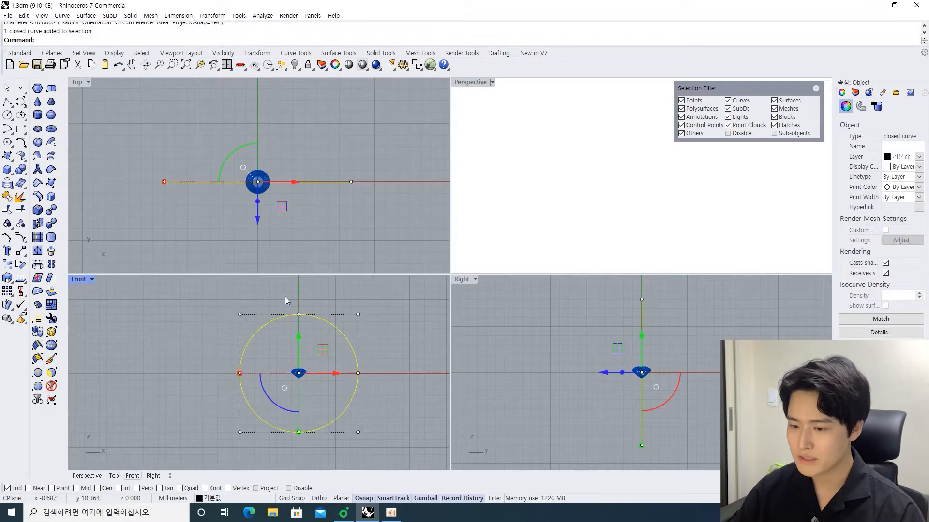
click(348, 328)
Draw a vertical line about 29 mm long through the circle's centre in the Front view, extending past the circle at both ends.
right_drag(347, 329, 279, 331)
key(ctrl+m)
scroll(349, 326, down, 2)
click(8, 102)
click(419, 275)
click(420, 145)
key(Return)
click(417, 224)
drag(417, 256, 418, 283)
drag(414, 388, 414, 388)
click(459, 316)
right_drag(460, 315, 409, 340)
scroll(408, 338, down, 2)
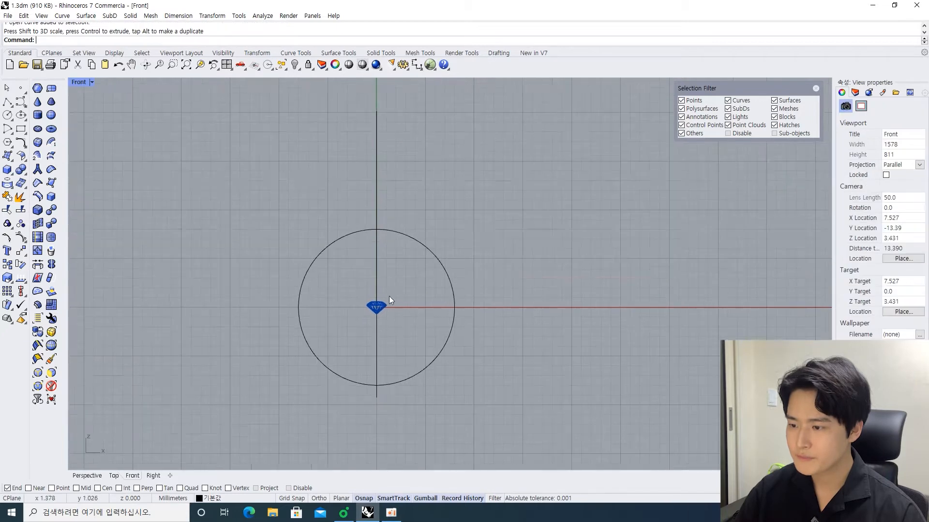
Split the circle using the vertical line as the cutting object.
right_drag(389, 296, 284, 226)
scroll(332, 254, up, 4)
click(21, 210)
click(426, 186)
key(Return)
click(336, 177)
key(Return)
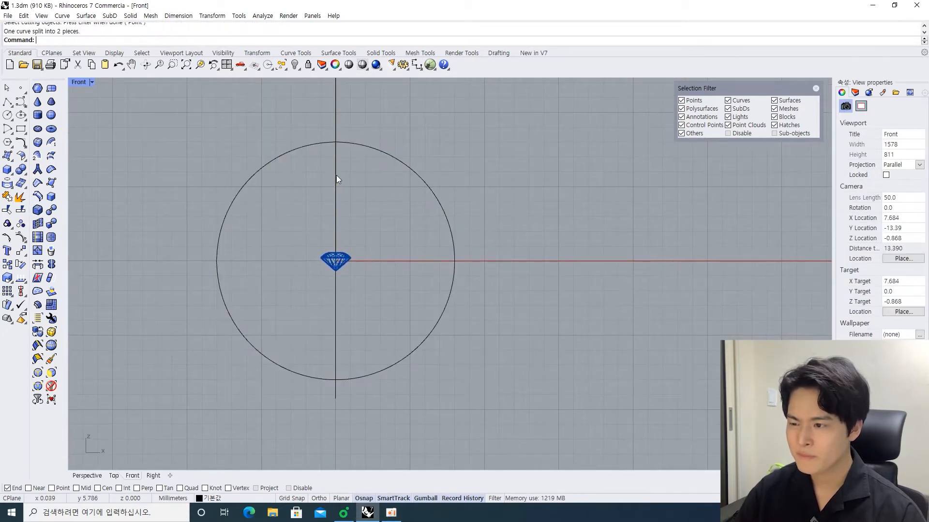
Delete the circle's right half and the vertical cutting line.
click(390, 153)
key(Delete)
click(336, 181)
key(Delete)
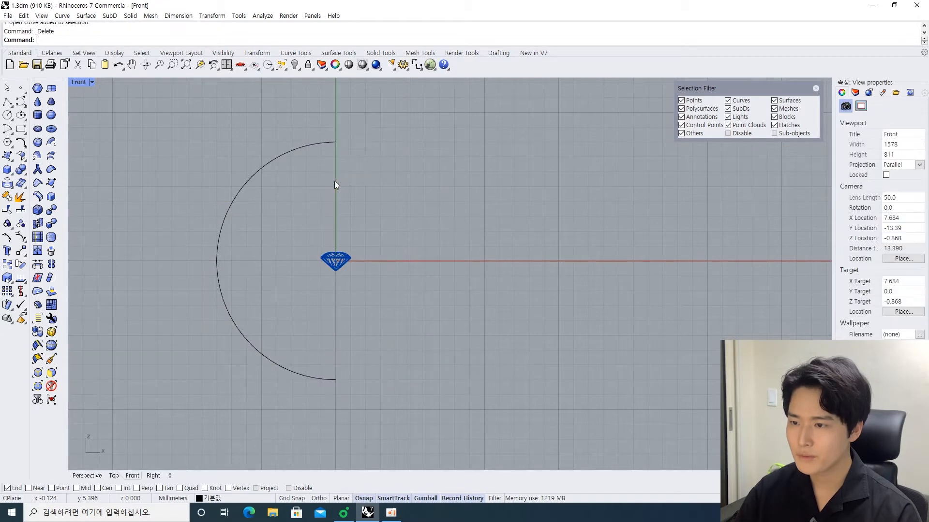
Change the remaining half-circle curve to degree 3 with ChangeDegree, keeping Deformable set to No.
scroll(334, 184, down, 3)
right_drag(323, 179, 329, 156)
click(327, 155)
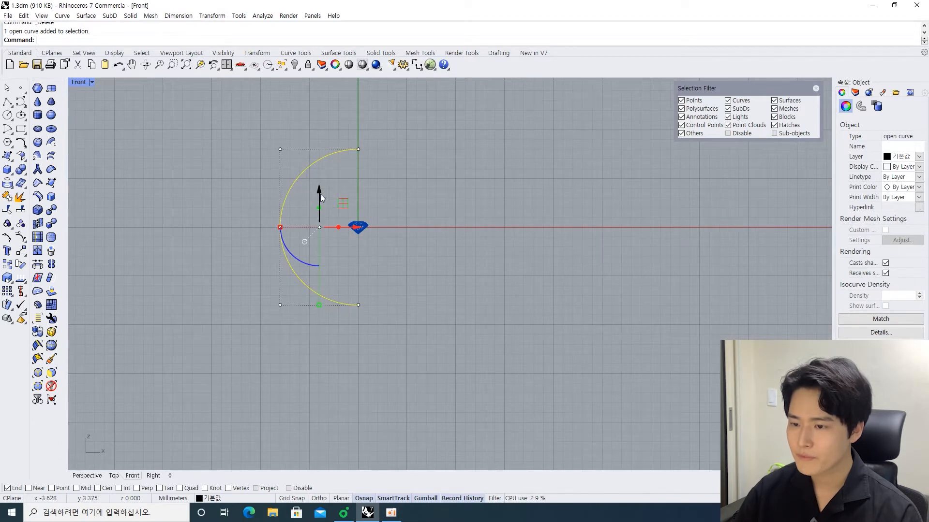
text(ChangeDegree)
key(Return)
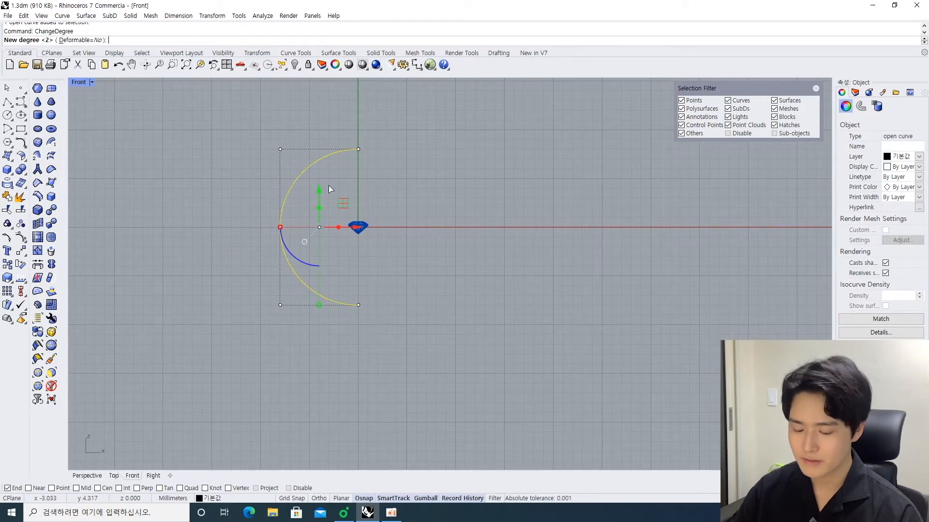
text(3)
key(Return)
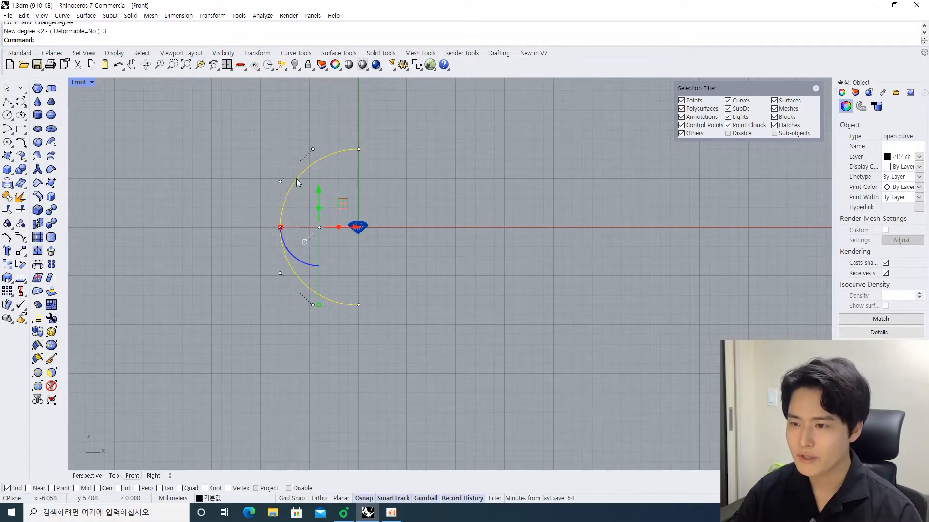
click(399, 199)
Move the gem straight up in the Front view so it sits just above the half circle's upper end.
scroll(406, 228, up, 2)
drag(347, 224, 347, 225)
scroll(359, 192, down, 2)
scroll(369, 228, up, 5)
scroll(376, 290, down, 1)
drag(376, 305, 392, 144)
click(481, 219)
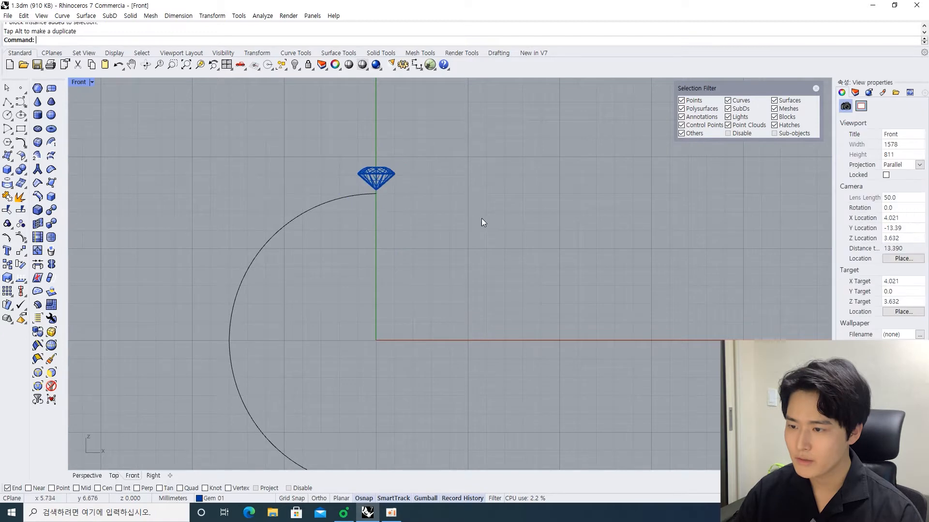
scroll(357, 189, down, 4)
right_drag(423, 202, 435, 171)
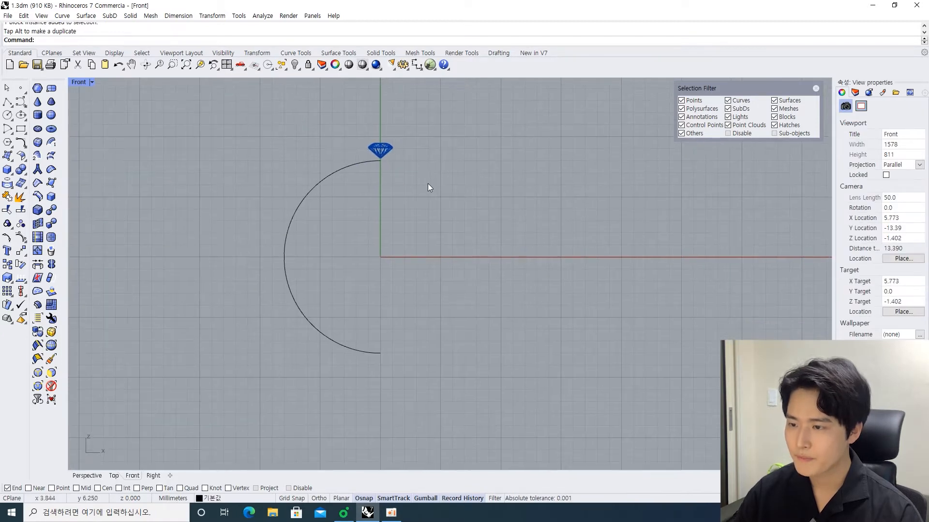
scroll(396, 202, down, 1)
Move the half-circle curve 1 mm in the positive Y direction in the Top view.
key(ctrl+m)
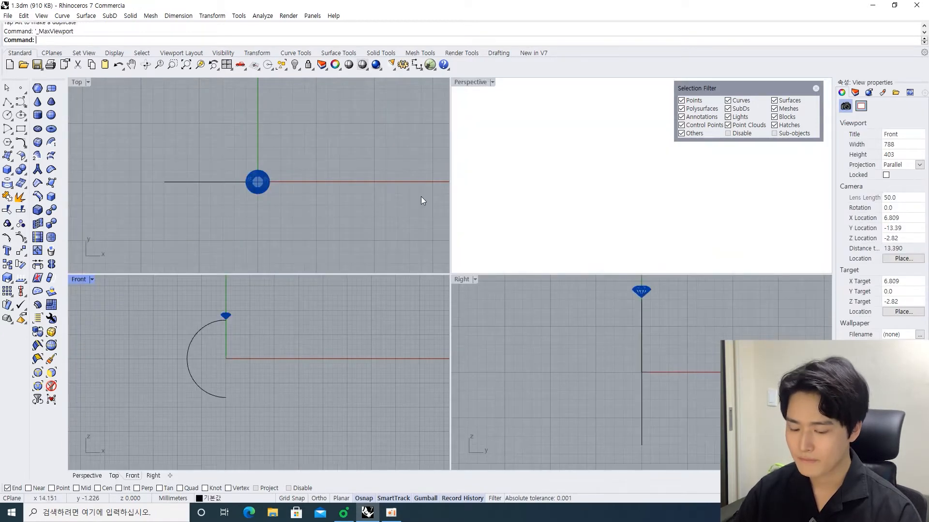
scroll(232, 324, up, 2)
click(207, 306)
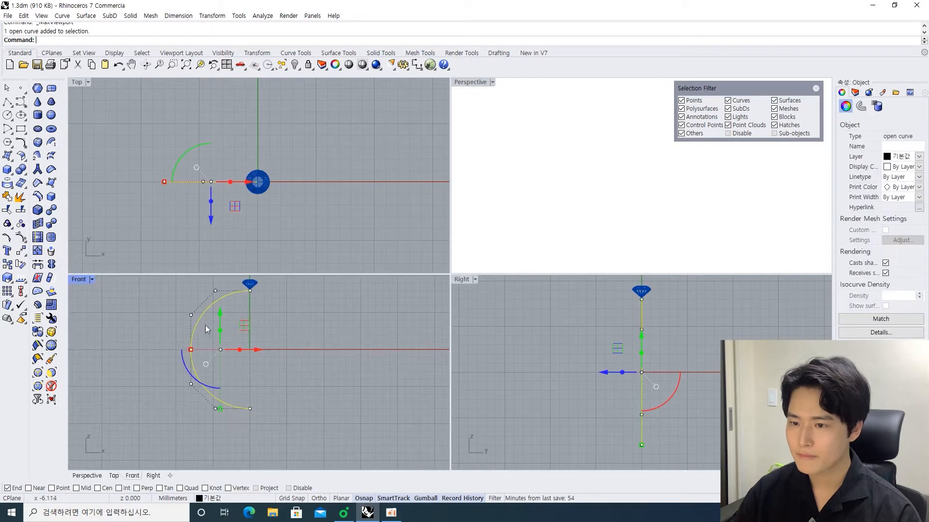
click(305, 232)
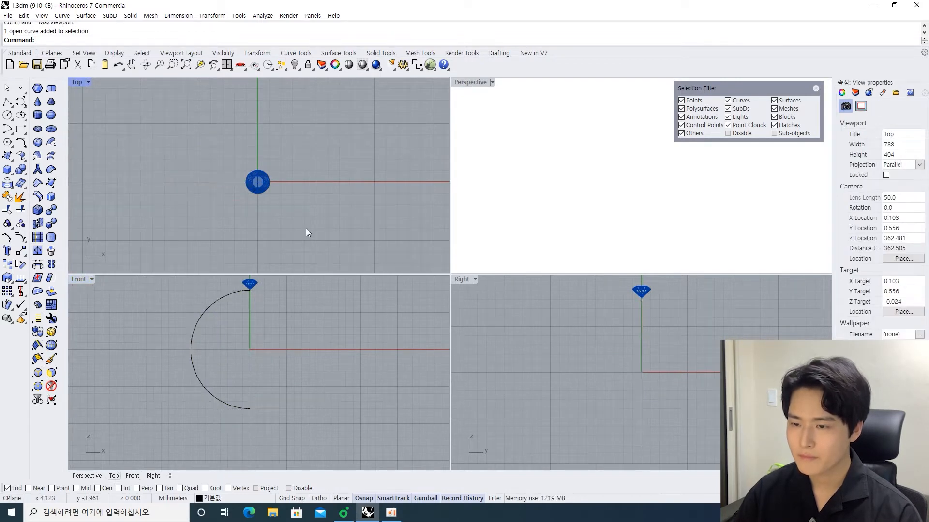
key(ctrl+m)
click(336, 288)
right_drag(335, 280, 313, 278)
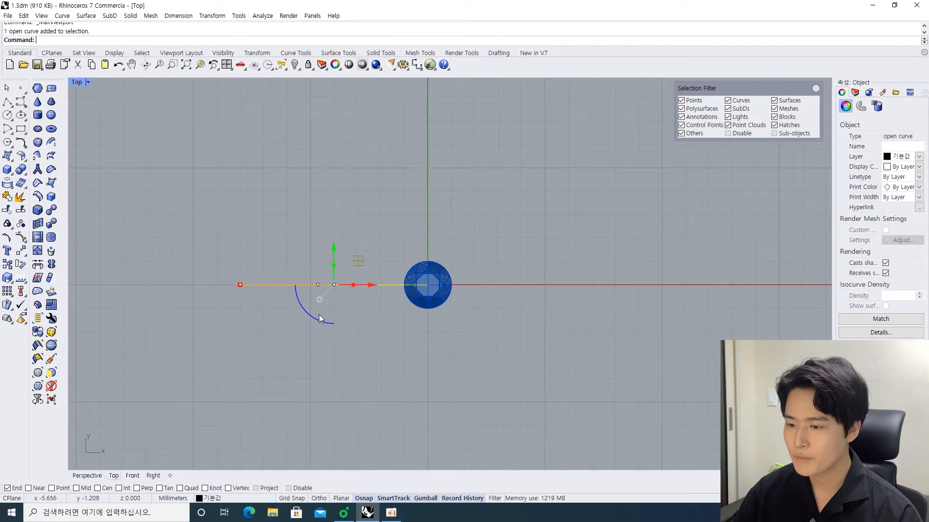
click(332, 245)
text(1)
key(Return)
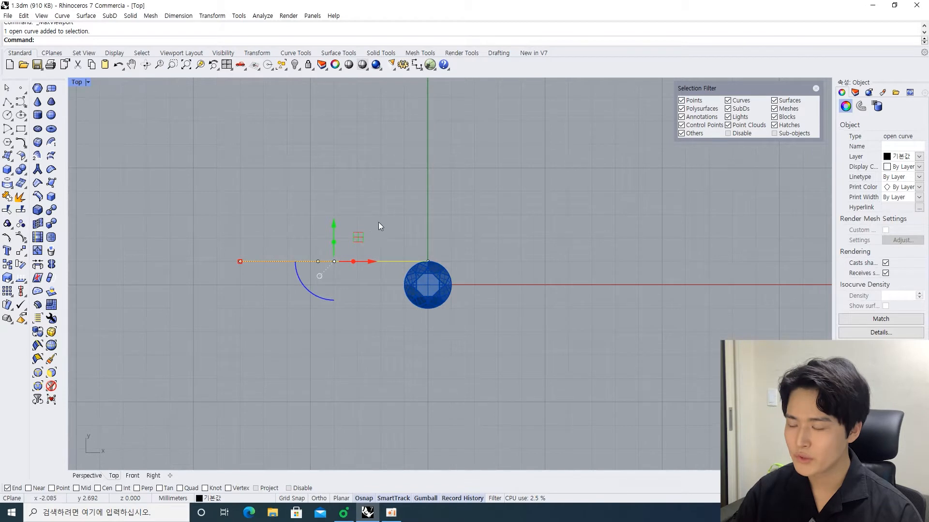
Try moving the half-circle curve another 1 mm in the Y direction, and undo the move.
right_drag(343, 209, 312, 198)
scroll(304, 228, up, 5)
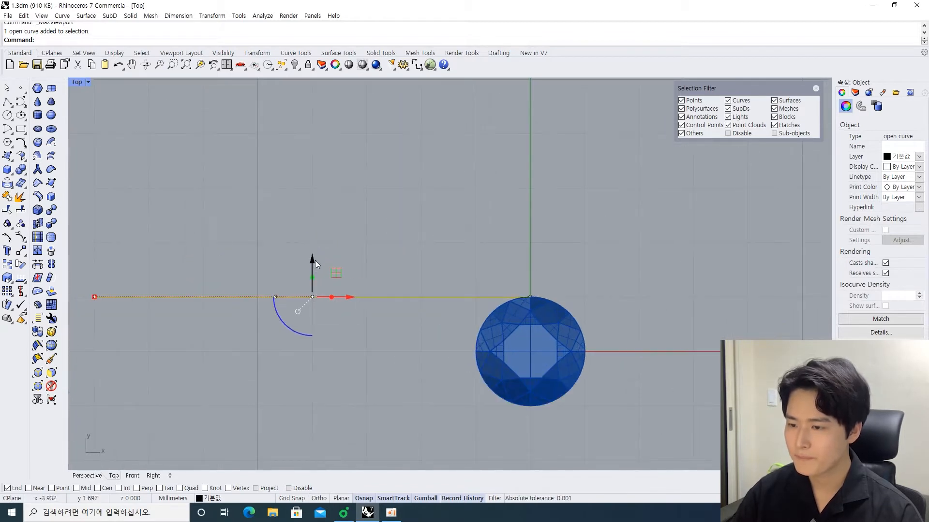
click(330, 234)
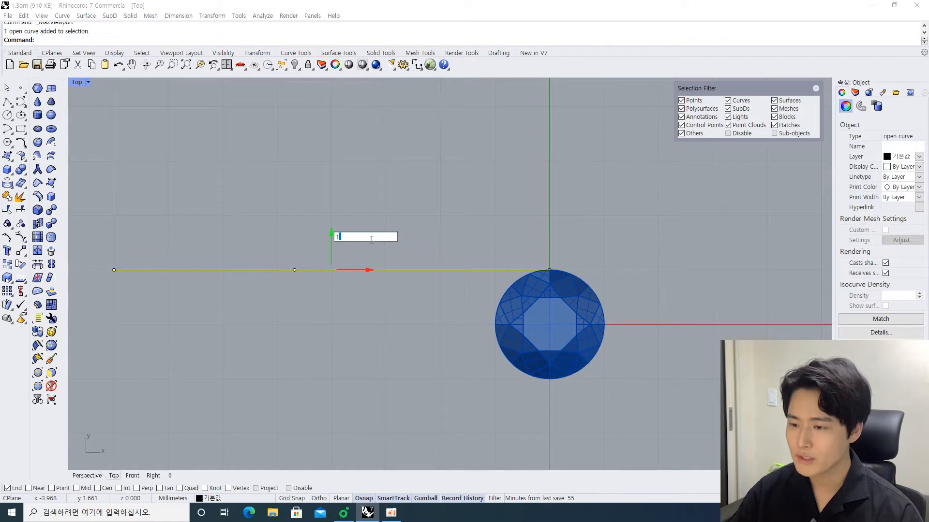
scroll(299, 239, down, 1)
scroll(299, 238, down, 1)
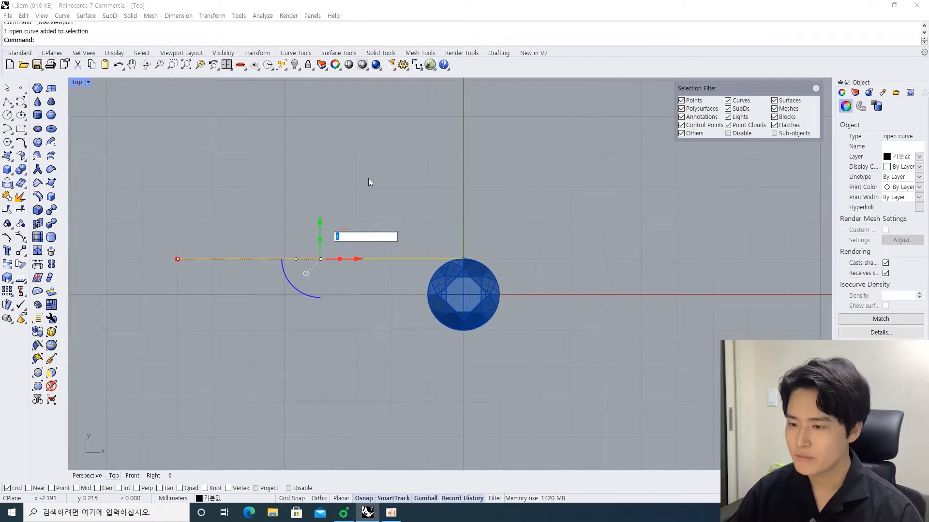
key(Return)
key(ctrl+z)
Try moving the half-circle curve 2 mm in the Y direction instead.
click(397, 230)
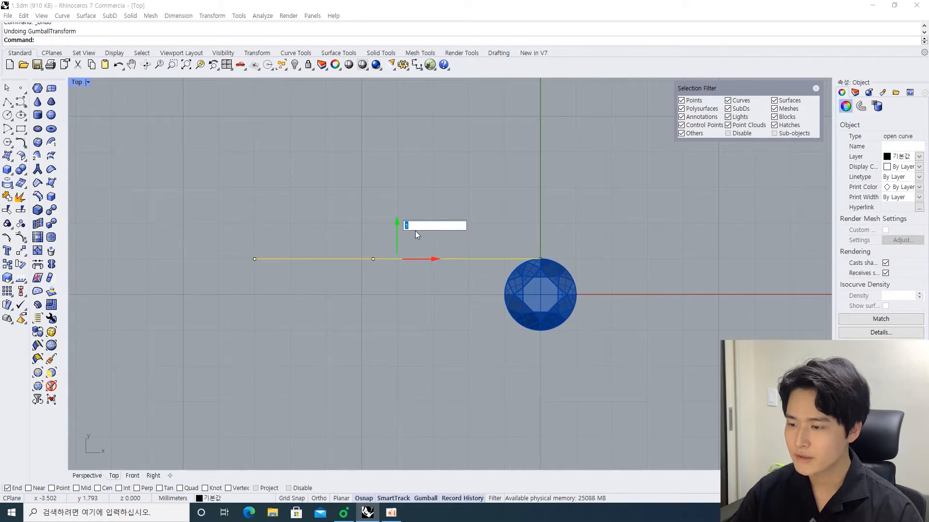
text(2)
key(Return)
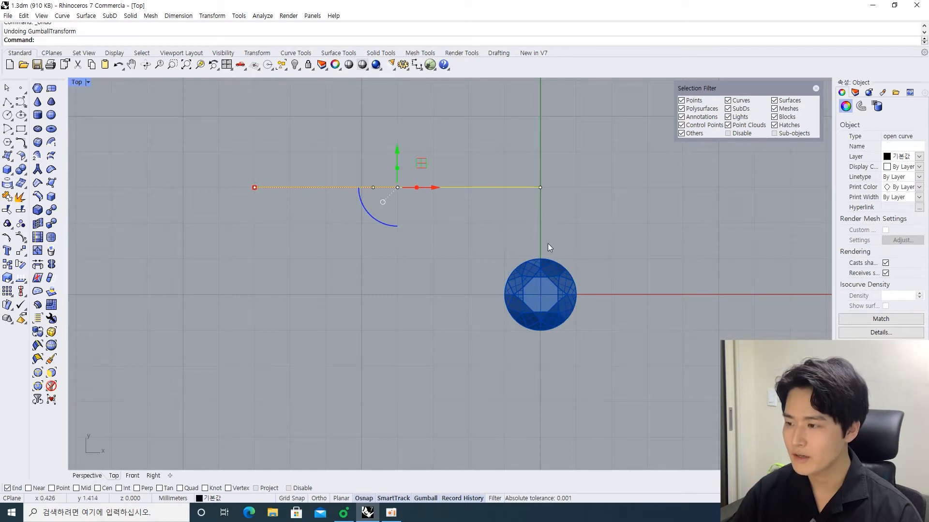
Copy the half-circle curve touching the gem's edge 1 mm in the positive Y direction.
click(456, 261)
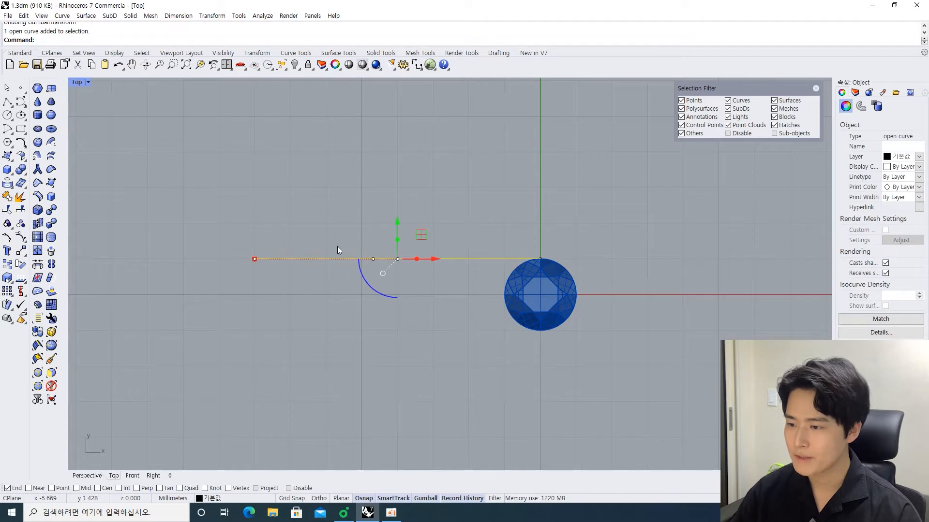
right_drag(450, 271, 427, 271)
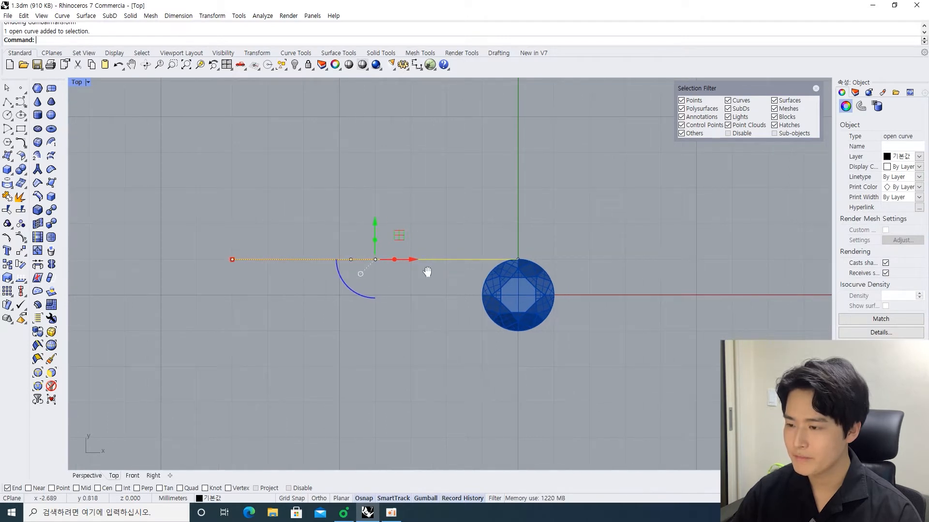
click(372, 222)
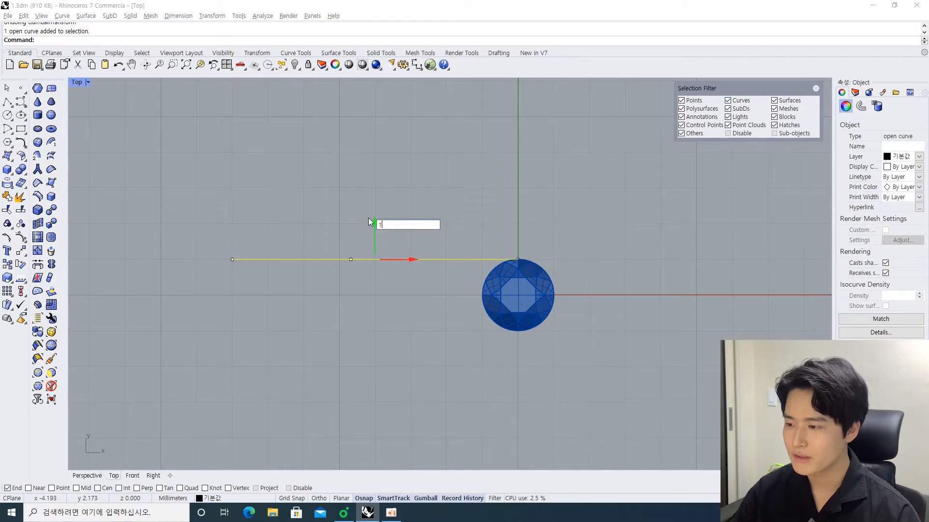
key(Return)
Make a further copy of the outer half-circle curve 1 mm in the positive Y direction.
click(421, 232)
click(387, 224)
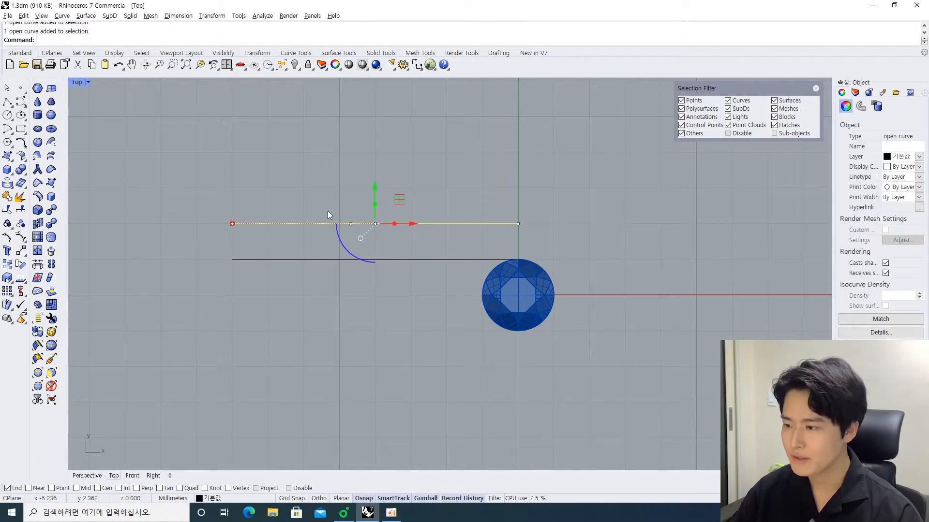
click(375, 190)
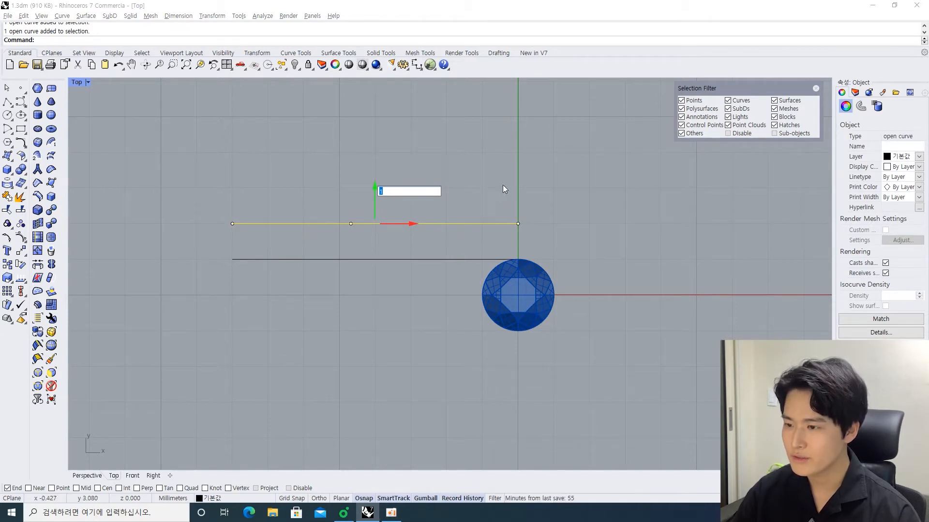
key(Return)
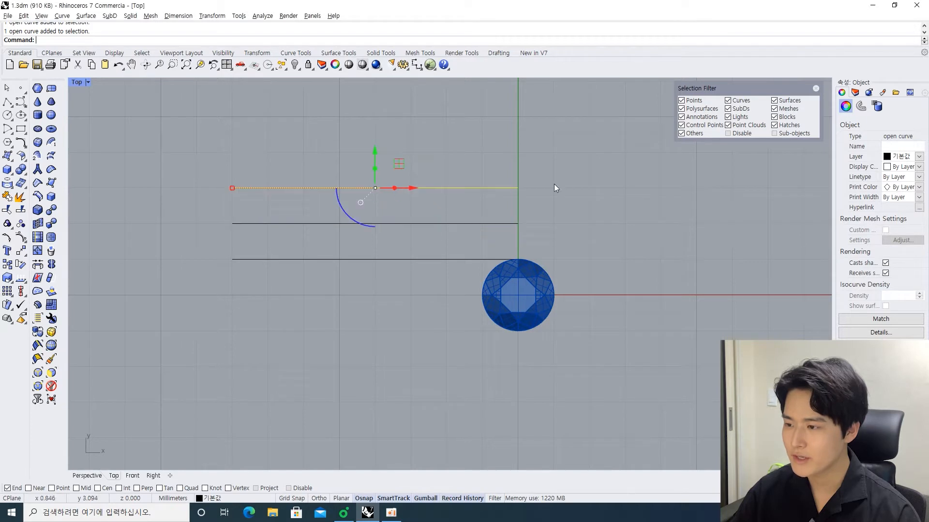
Delete the outermost copy of the half-circle curve.
click(507, 196)
drag(576, 201, 481, 164)
key(Delete)
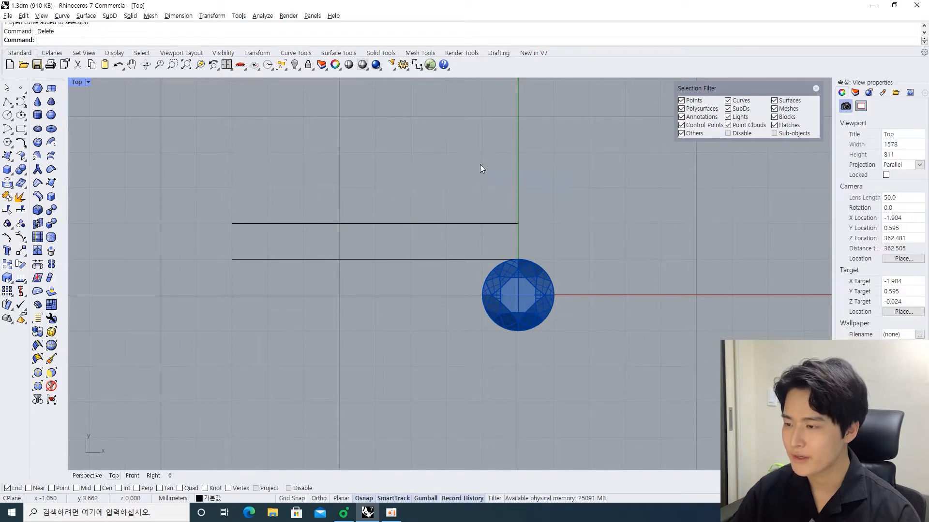
Rotate copies of both half-circle curves 180 degrees about the origin onto the opposite side of the gem.
right_drag(447, 277, 417, 262)
drag(415, 272, 287, 186)
scroll(287, 187, down, 2)
text(rotate)
key(Return)
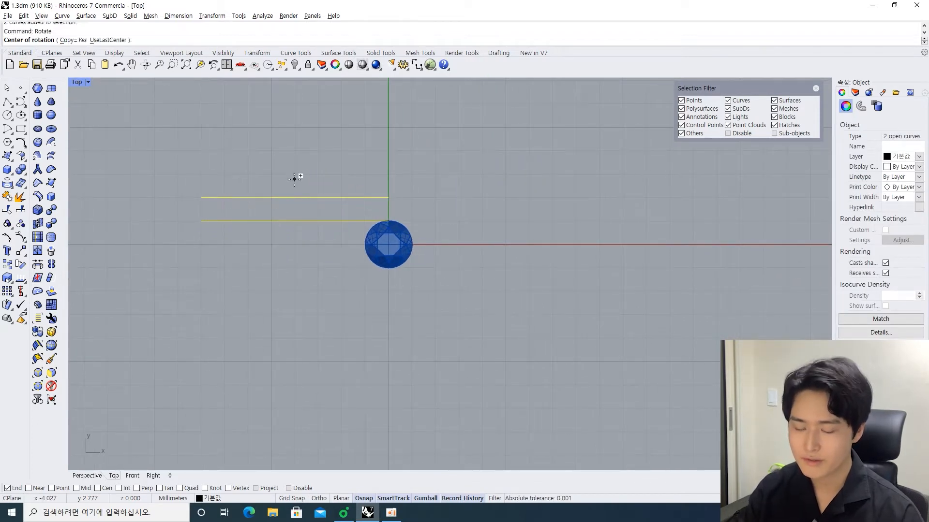
text(0)
key(Return)
click(187, 244)
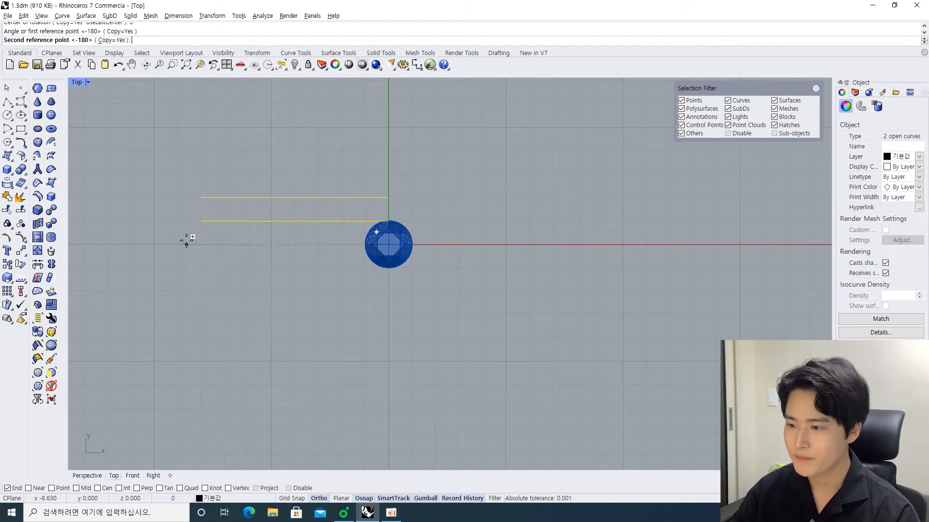
click(627, 245)
key(Return)
Clear the curve selection, return to the four-viewport layout and activate the Perspective viewport.
shift+drag(504, 326, 480, 240)
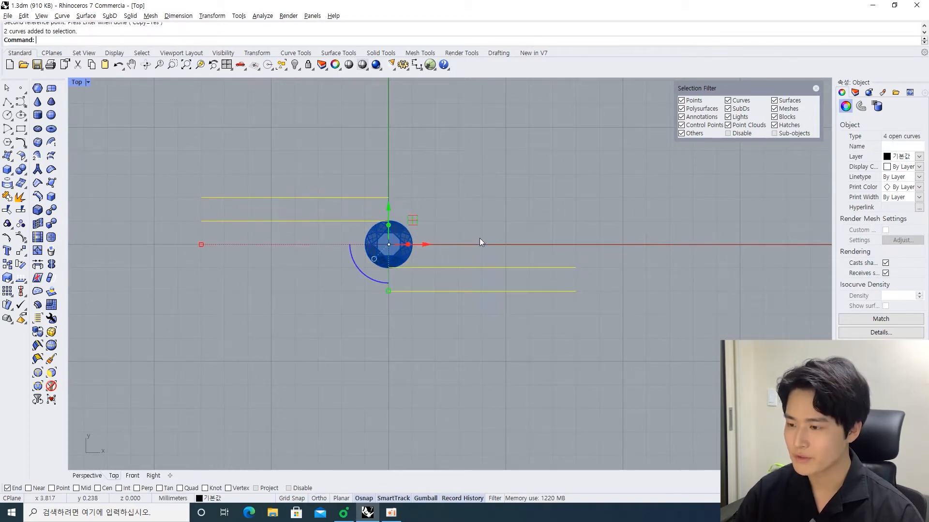
click(498, 220)
mouse_move(509, 289)
right_down()
mouse_move(523, 284)
mouse_move(499, 290)
right_up()
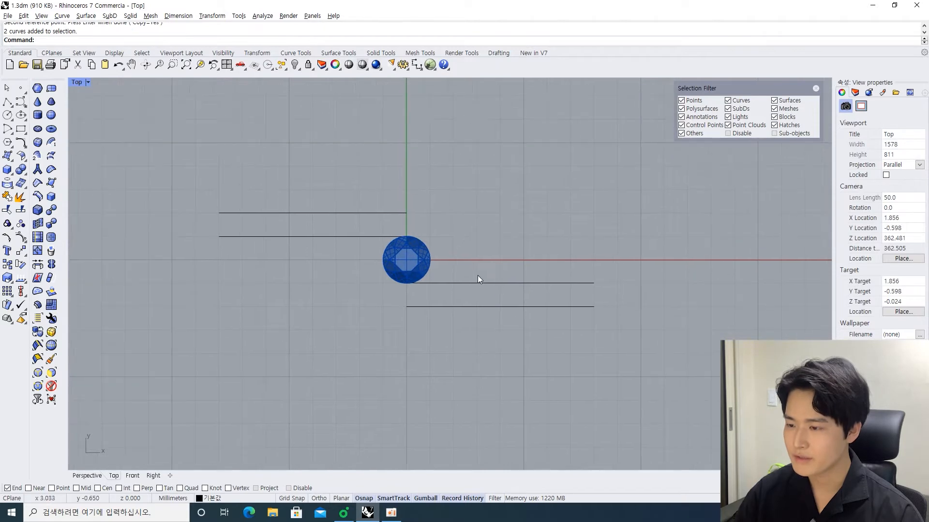
key(ctrl+m)
click(494, 248)
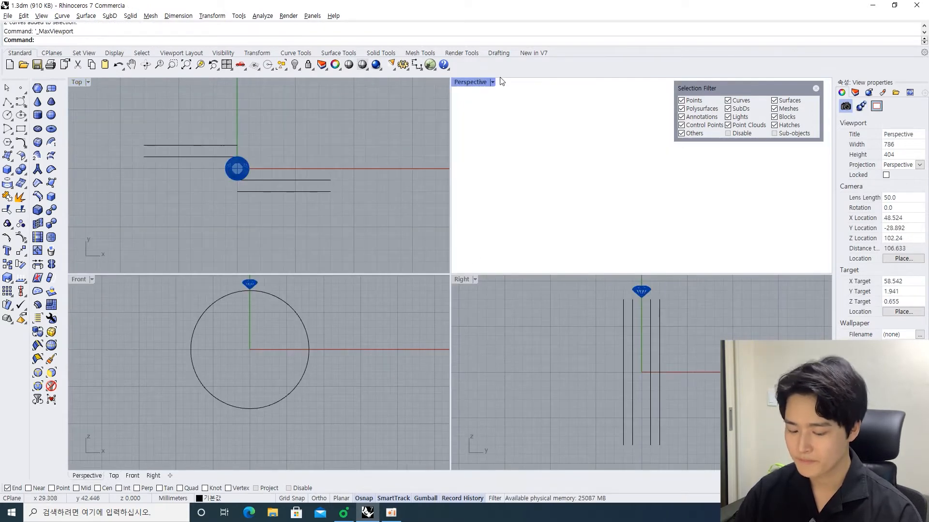
Fit all objects in the Perspective viewport and maximize it in Shaded display mode.
click(492, 82)
click(497, 129)
mouse_move(521, 173)
shift+right_down()
mouse_move(509, 200)
mouse_move(567, 173)
shift+right_up()
key(ctrl+alt+r)
key(ctrl+shift+e)
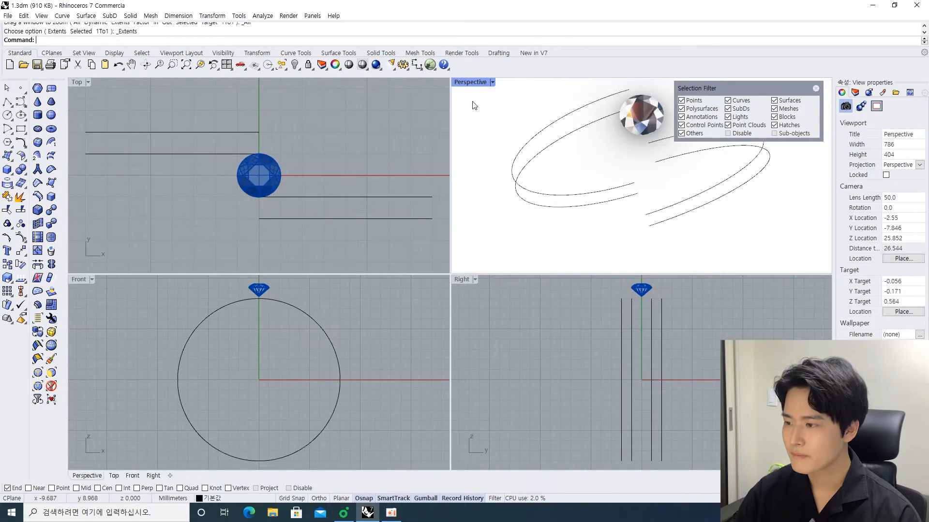
click(493, 82)
click(505, 128)
right_drag(600, 166, 602, 193)
key(ctrl+m)
scroll(577, 174, down, 5)
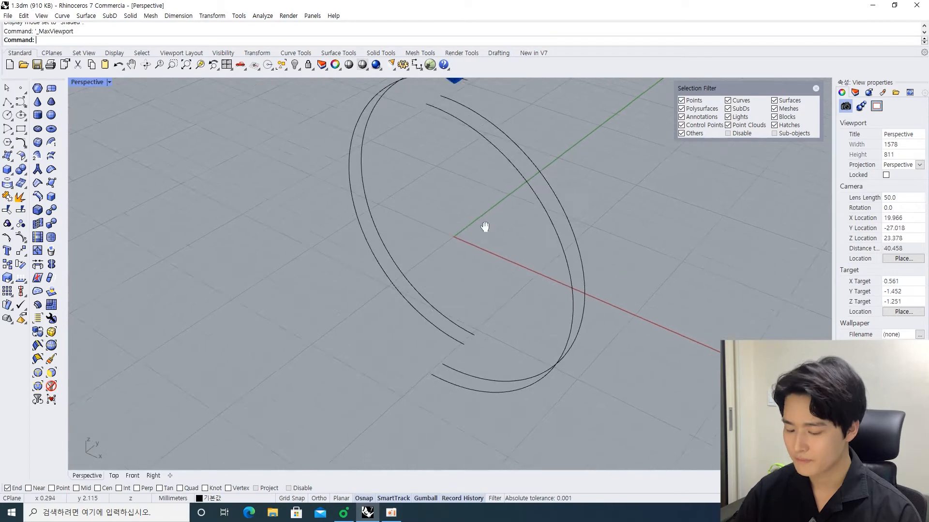
Show the control points of the half-circle curve nearer the gem's centre on the negative X side and select its bottom end point.
right_drag(421, 210, 397, 194)
scroll(448, 280, up, 4)
shift+right_drag(449, 280, 458, 228)
scroll(459, 228, up, 4)
click(462, 236)
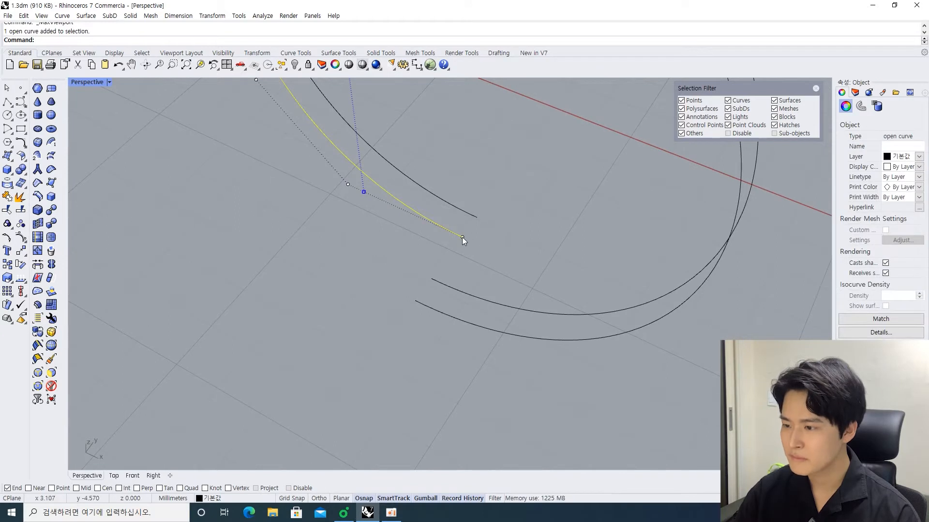
key(F10)
click(460, 237)
Try moving the curve's bottom end point 0.5 mm in the positive Y direction, and undo the move.
click(479, 212)
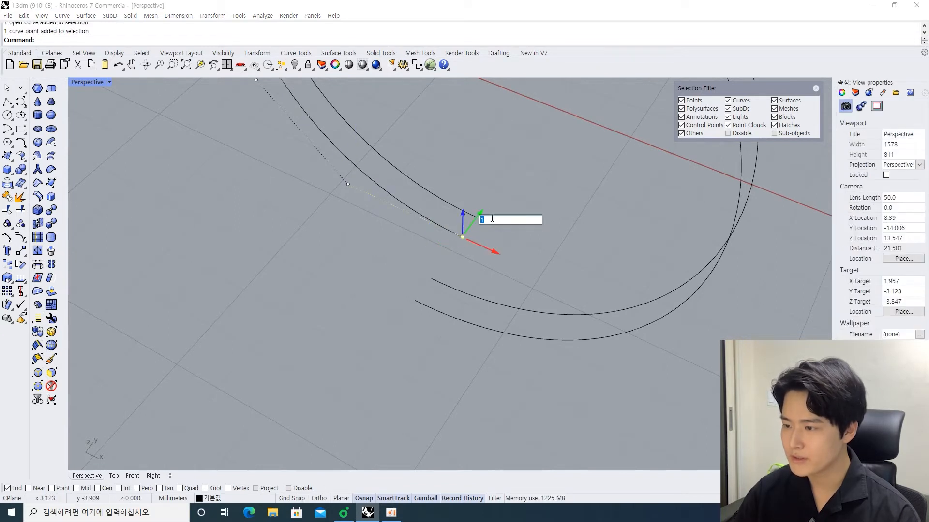
text(0.5)
key(Return)
key(ctrl+z)
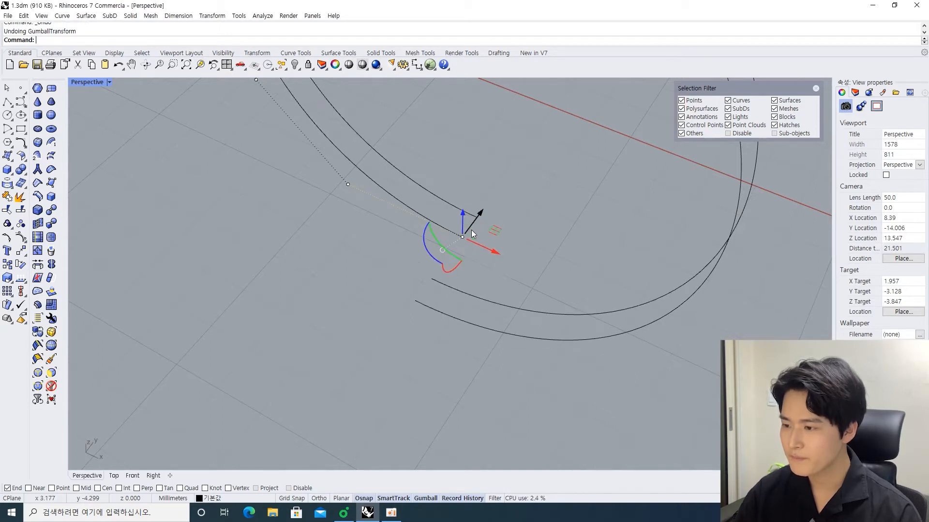
Move the curve's bottom end point 1 mm in the negative Y direction.
click(477, 214)
text(-1)
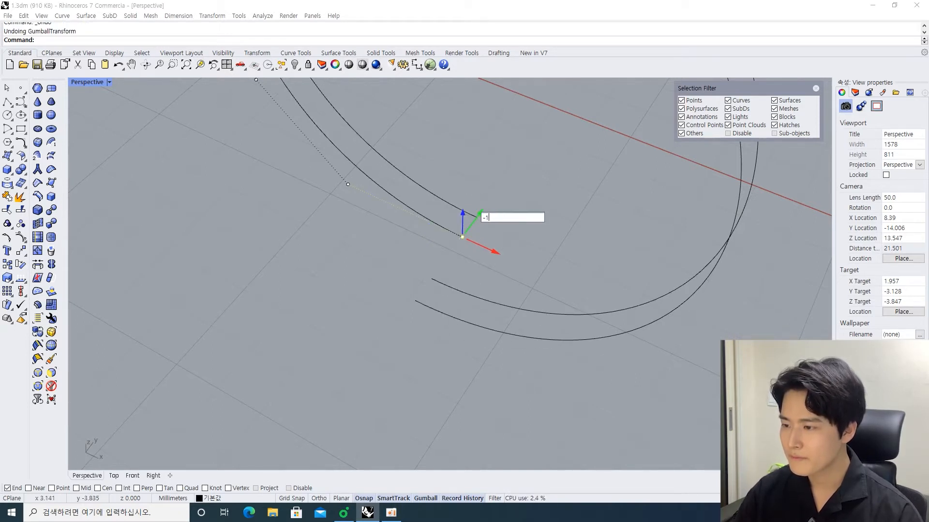
key(Return)
scroll(501, 230, up, 5)
scroll(453, 226, down, 2)
Move the same bottom end point a further 0.2 mm in the negative Y direction.
click(484, 243)
click(443, 236)
click(447, 236)
scroll(447, 236, down, 8)
shift+right_drag(452, 221, 484, 257)
click(487, 237)
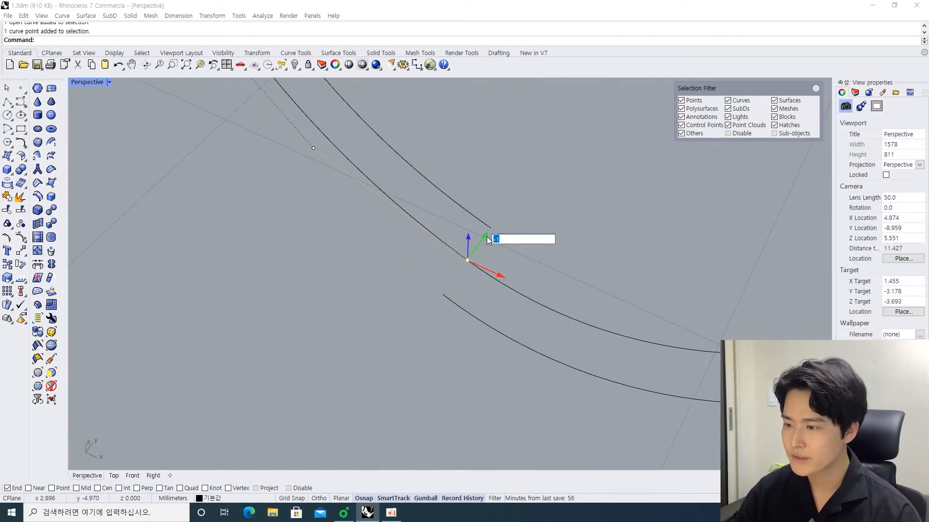
text(-)
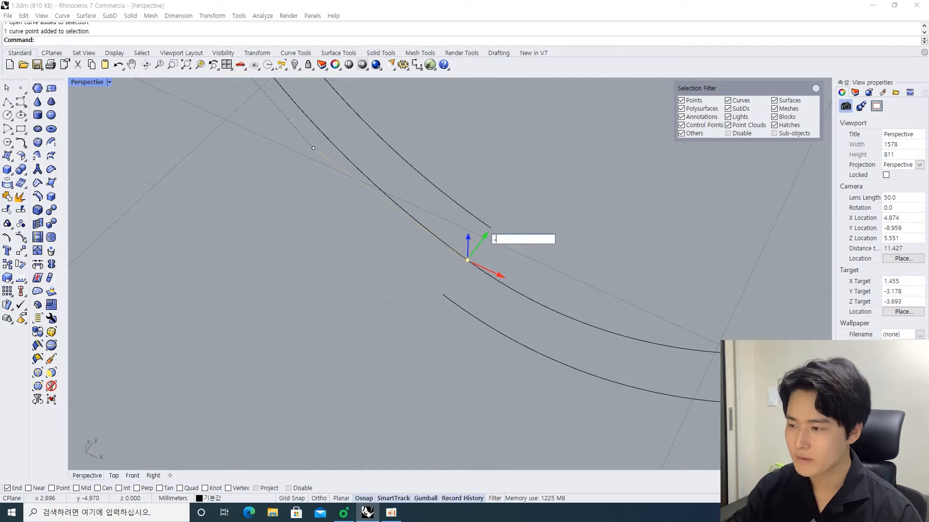
text(0.2)
key(Return)
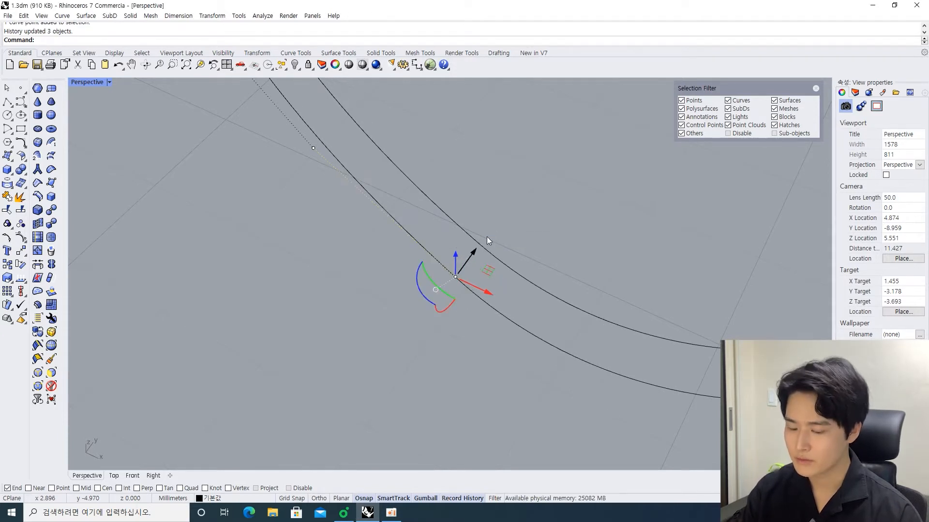
Try joining all four half-circle curves where their ends meet at the bottom of the ring.
click(505, 245)
scroll(494, 269, up, 3)
click(425, 269)
shift+click(459, 296)
shift+click(495, 254)
shift+click(454, 214)
scroll(458, 213, down, 8)
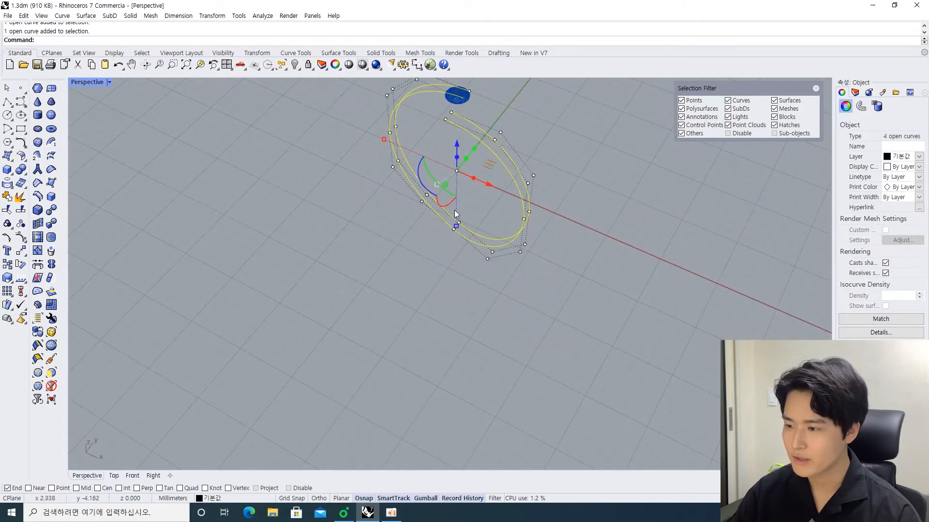
right_drag(494, 179, 426, 207)
scroll(427, 211, up, 12)
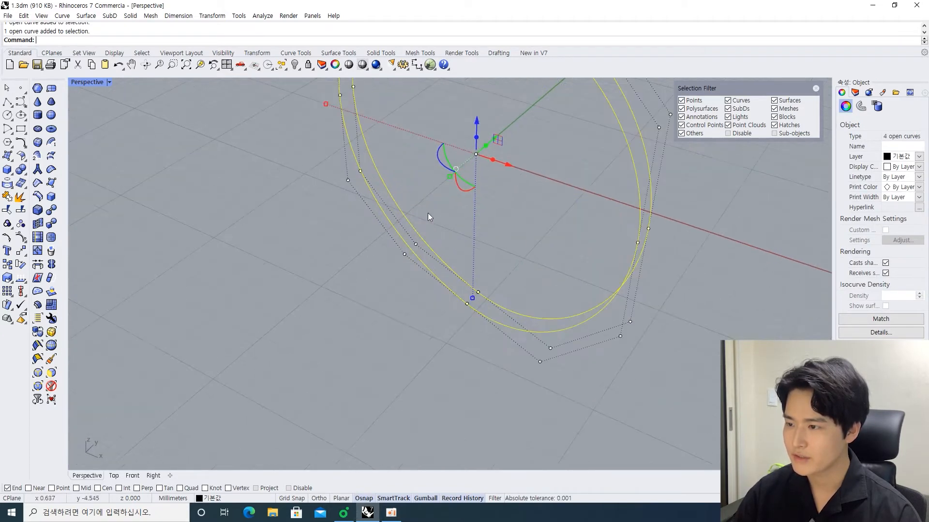
scroll(539, 259, down, 5)
key(ctrl+j)
Check the joined curves around their bottom junction and undo the join.
click(480, 278)
shift+right_drag(513, 254, 458, 240)
click(458, 240)
click(431, 267)
click(423, 280)
click(436, 267)
click(421, 279)
click(434, 267)
click(424, 274)
click(437, 268)
click(436, 271)
click(442, 268)
click(458, 240)
key(ctrl+z)
Examine how the ends of the separate half-circle curves meet at the bottom of the ring.
click(438, 231)
right_drag(438, 230, 473, 236)
click(496, 324)
click(495, 271)
scroll(495, 270, down, 5)
right_drag(495, 269, 502, 266)
scroll(493, 272, up, 7)
click(485, 276)
click(474, 296)
click(469, 273)
click(469, 291)
scroll(416, 220, down, 5)
right_drag(416, 220, 451, 245)
Delete the two half-circle curves on the positive X side in the maximized Top viewport.
click(408, 213)
key(ctrl+F1)
drag(556, 327, 484, 176)
key(Delete)
right_drag(399, 196, 437, 209)
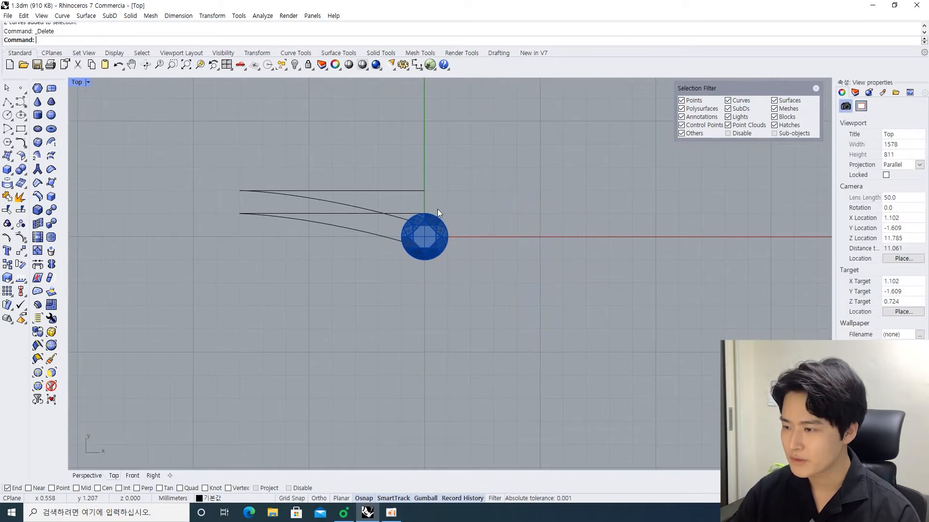
Return to the four-viewport layout and examine the two remaining half-circle curves in the different views.
key(ctrl+m)
right_drag(503, 150, 677, 204)
scroll(535, 167, down, 4)
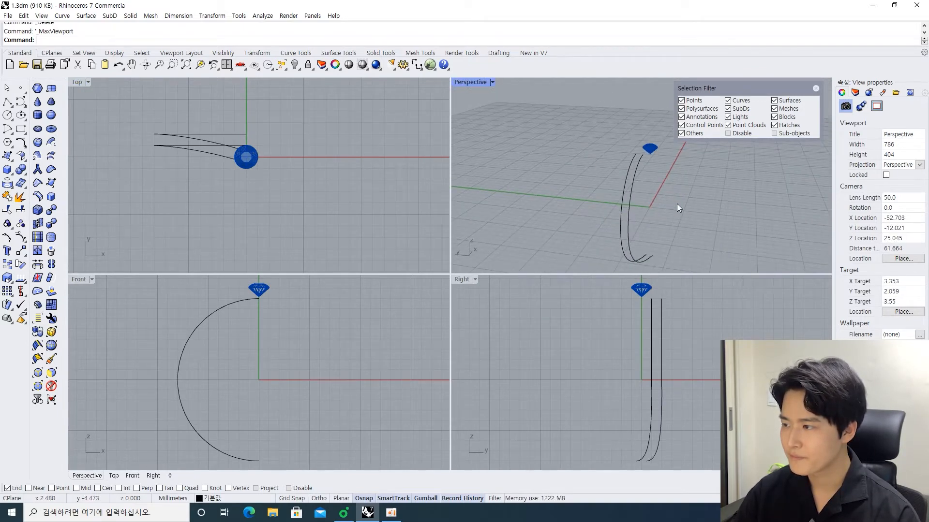
scroll(115, 165, up, 2)
right_drag(192, 173, 206, 208)
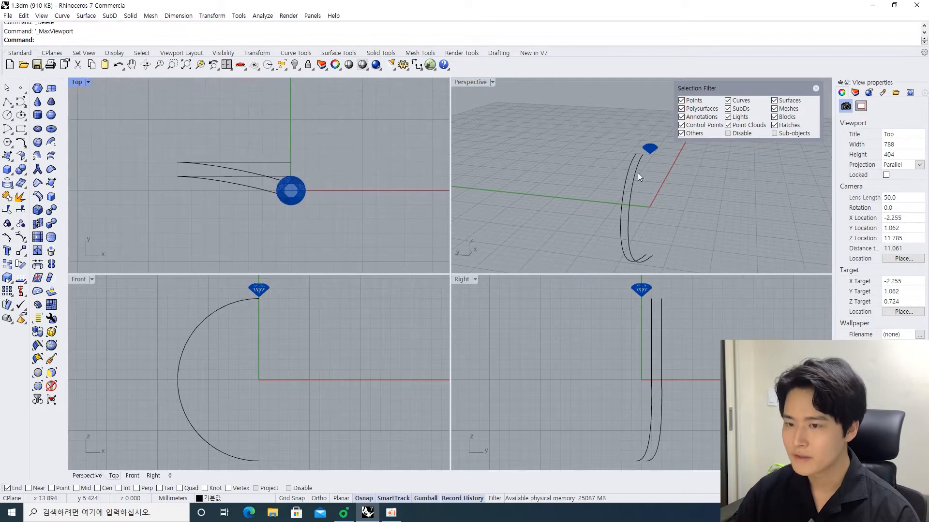
scroll(176, 187, up, 5)
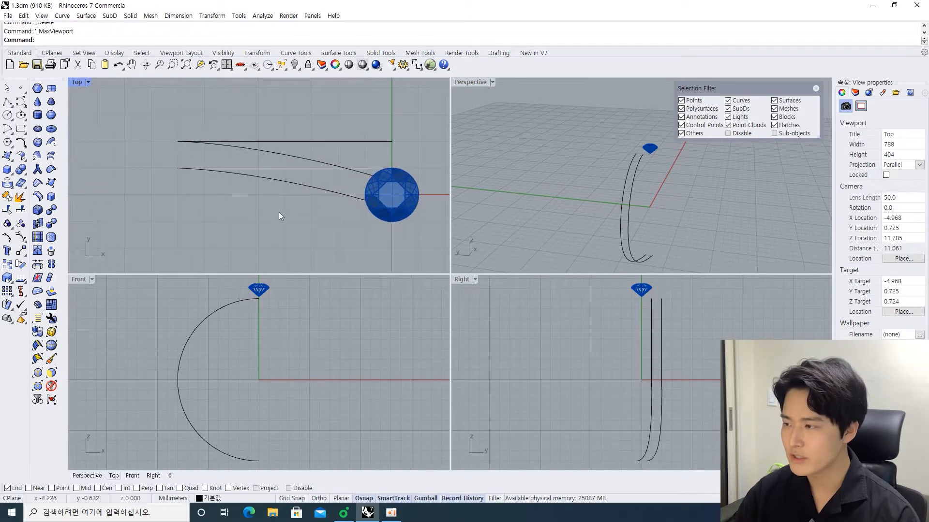
drag(255, 357, 180, 312)
click(179, 312)
right_drag(210, 332, 262, 347)
Offset the half-circle curve farther from the gem outward by 1.5 mm in the Front viewport.
click(282, 154)
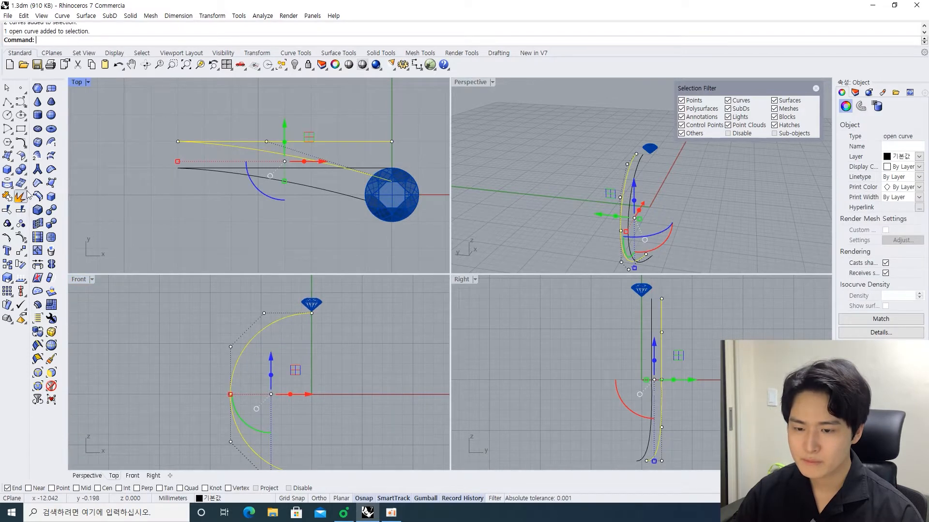
click(24, 146)
click(155, 150)
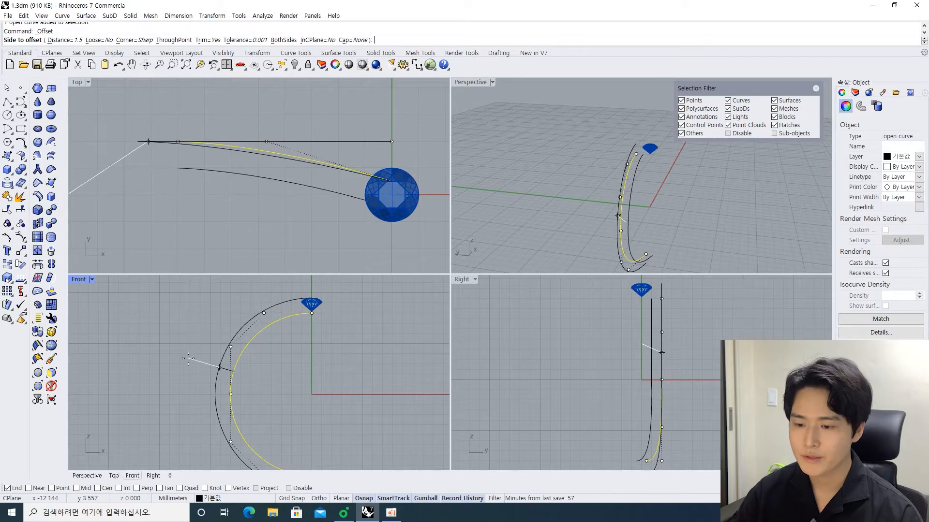
click(238, 341)
Lower the gem slightly in the Front viewport so it sits between the original and offset curves.
scroll(307, 309, up, 10)
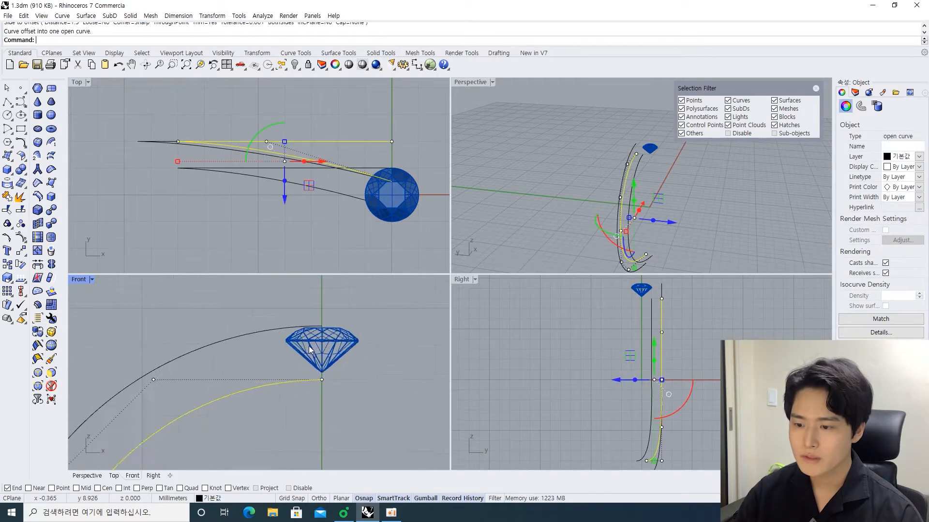
scroll(324, 352, down, 6)
mouse_move(324, 352)
right_down()
mouse_move(300, 362)
mouse_move(334, 341)
right_up()
click(334, 340)
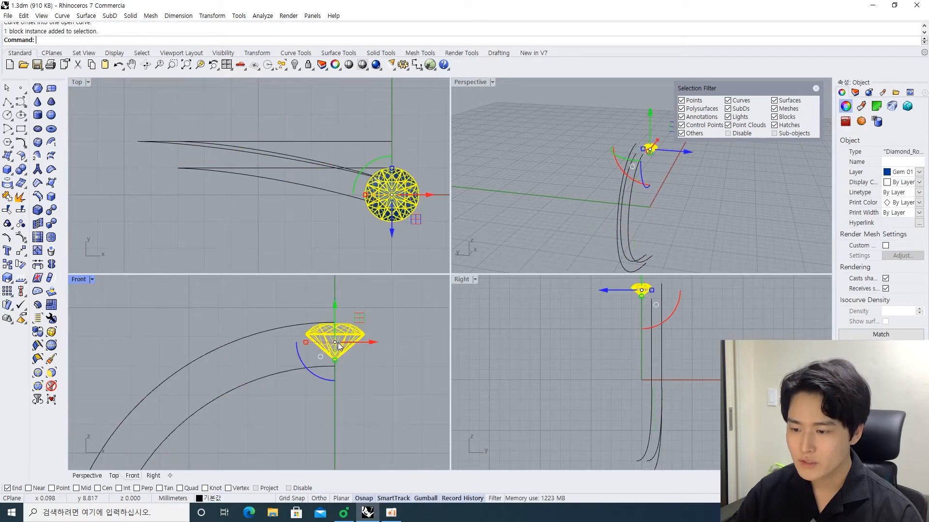
scroll(336, 318, up, 6)
mouse_move(331, 326)
mouse_down()
mouse_move(337, 339)
mouse_move(335, 330)
mouse_up()
click(228, 217)
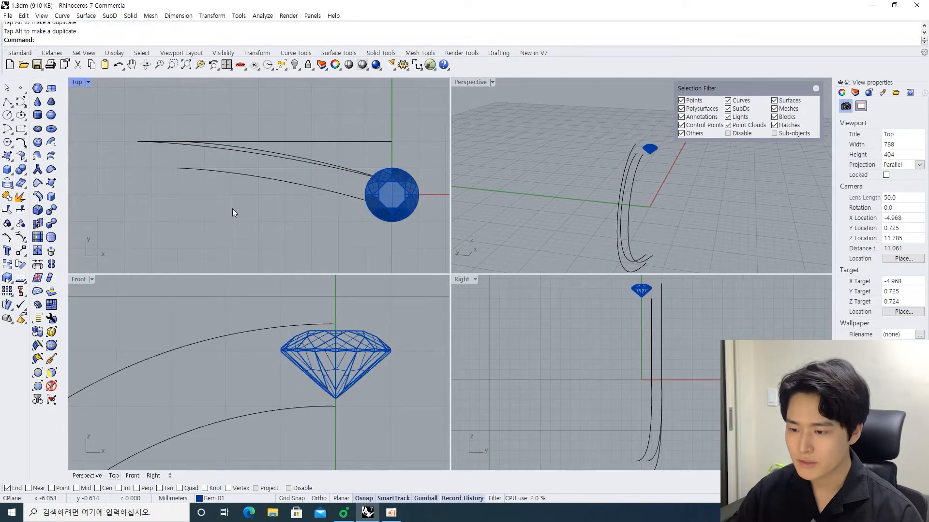
Offset the half-circle curve nearer the gem's centre outward by 1.5 mm in the Front viewport.
click(293, 183)
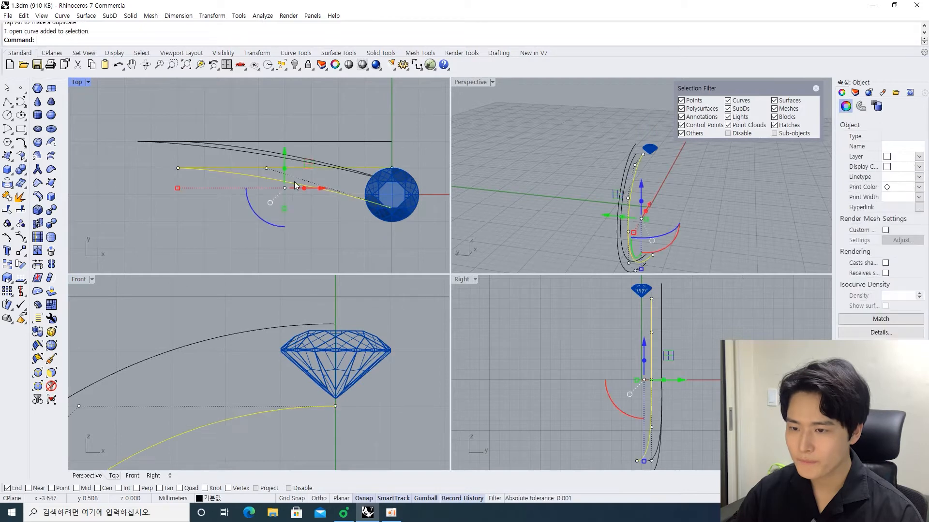
right_click(245, 342)
scroll(238, 345, down, 2)
right_drag(176, 358, 277, 326)
click(265, 323)
click(258, 317)
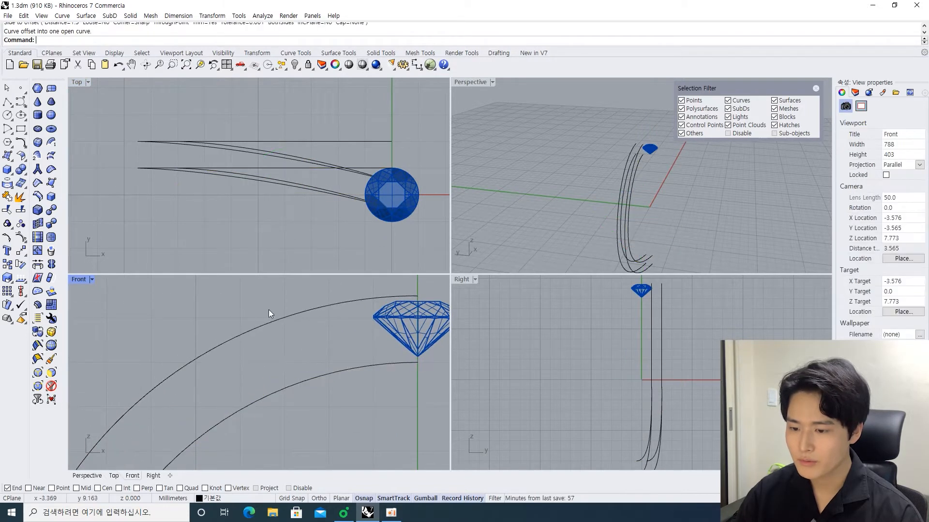
Maximize the Perspective viewport and check the four guide curves, leaving none selected.
right_drag(701, 200, 458, 236)
key(ctrl+m)
click(422, 214)
shift+click(490, 226)
shift+click(459, 278)
shift+click(405, 281)
key(Escape)
right_drag(405, 280, 459, 224)
scroll(459, 224, up, 4)
Draw a closed polyline through the four upper curve ends beside the gem to form a rectangular section.
click(7, 101)
scroll(476, 152, up, 4)
right_drag(443, 151, 406, 158)
click(369, 159)
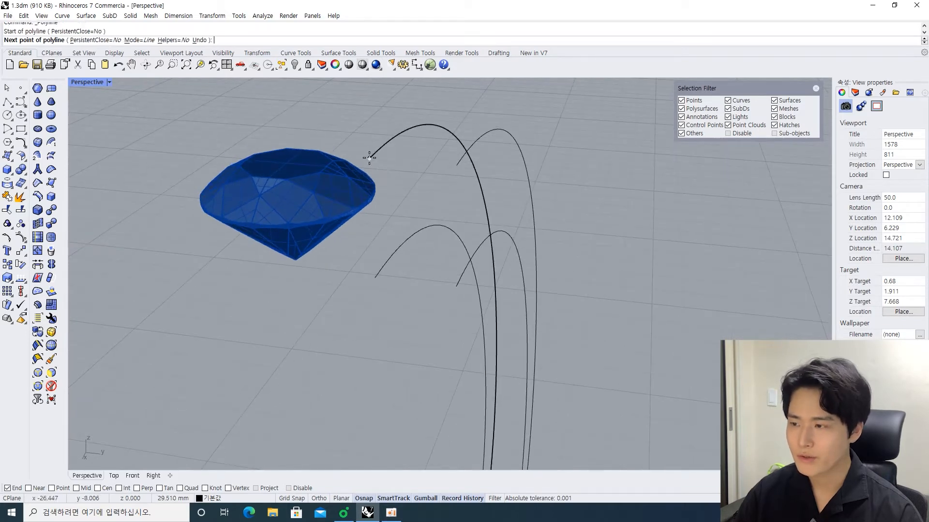
click(456, 166)
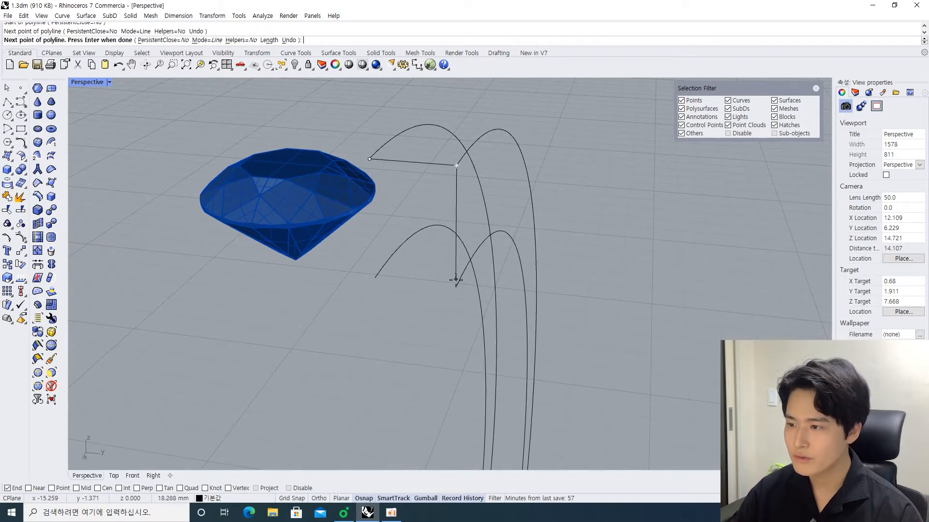
click(456, 287)
click(375, 278)
click(369, 158)
Explode the closed rectangular section beside the gem into separate lines.
right_drag(367, 159, 455, 219)
click(400, 168)
click(495, 258)
scroll(494, 258, down, 4)
right_drag(495, 258, 514, 224)
scroll(433, 222, up, 8)
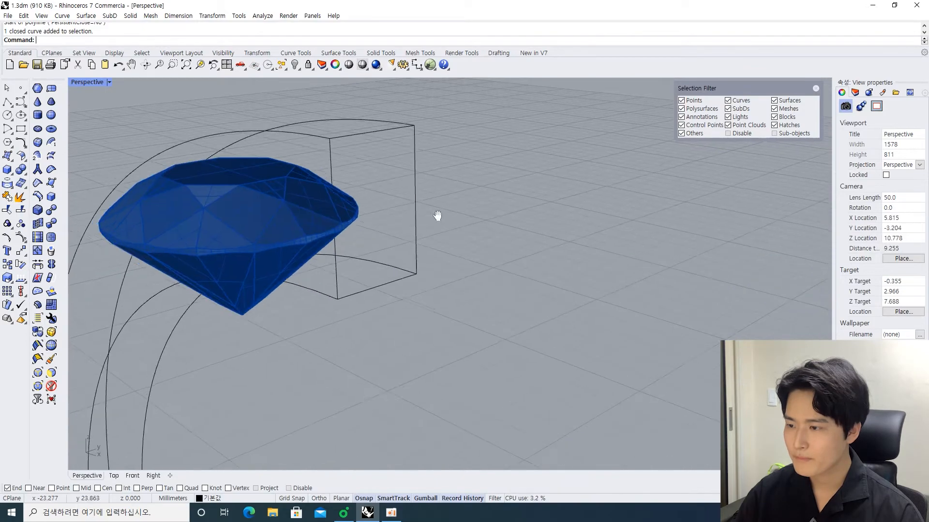
click(523, 196)
right_drag(523, 196, 541, 190)
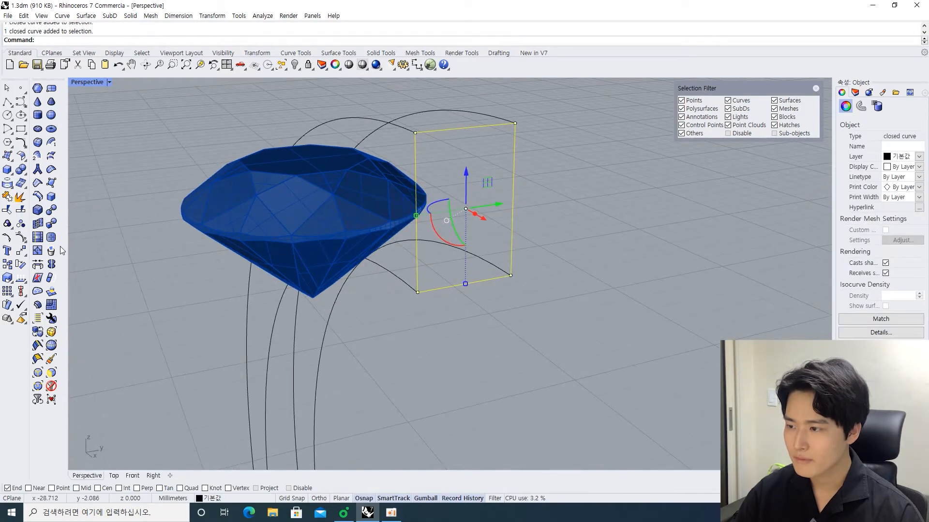
click(21, 198)
click(639, 200)
Change the degree of the section's top line to 3.
click(483, 128)
right_drag(525, 143, 480, 144)
right_drag(422, 120, 415, 197)
text(ChangeDegree)
key(Return)
text(3)
key(Return)
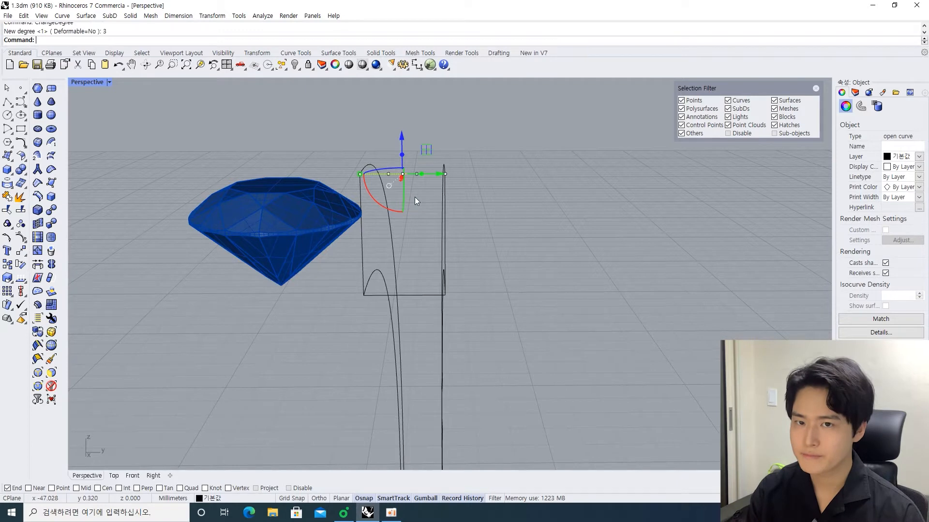
Raise the middle control points of the section's top line to shape it into a smooth arch.
scroll(421, 189, up, 4)
right_drag(429, 179, 436, 178)
drag(437, 177, 355, 148)
scroll(363, 146, down, 3)
shift+right_drag(364, 147, 359, 203)
drag(379, 180, 331, 175)
key(ctrl+z)
mouse_move(382, 143)
right_down()
mouse_move(371, 126)
mouse_move(324, 120)
mouse_move(385, 136)
right_up()
drag(373, 133, 372, 129)
click(506, 167)
Examine the four guide curves and the arched cross-section beside the gem from several angles.
scroll(506, 166, down, 9)
right_drag(506, 167, 489, 190)
scroll(434, 176, down, 4)
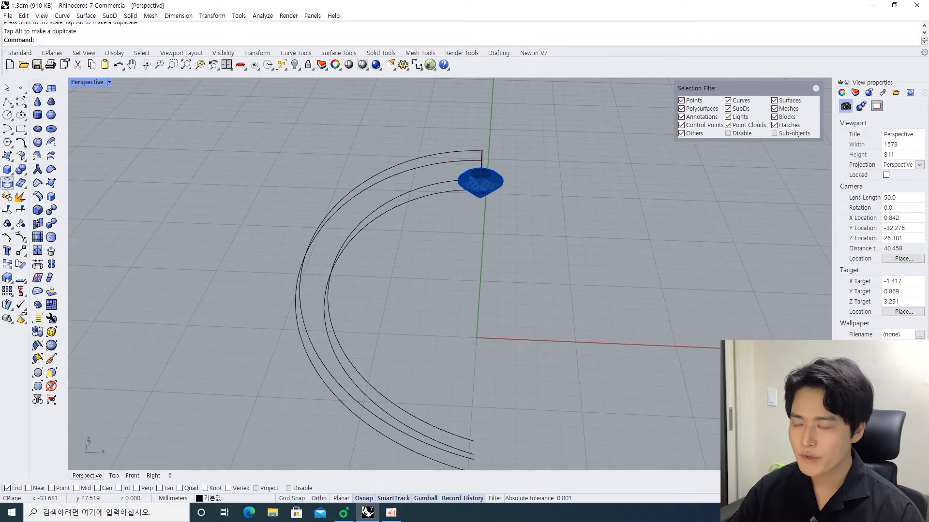
right_drag(312, 177, 512, 174)
scroll(466, 184, up, 5)
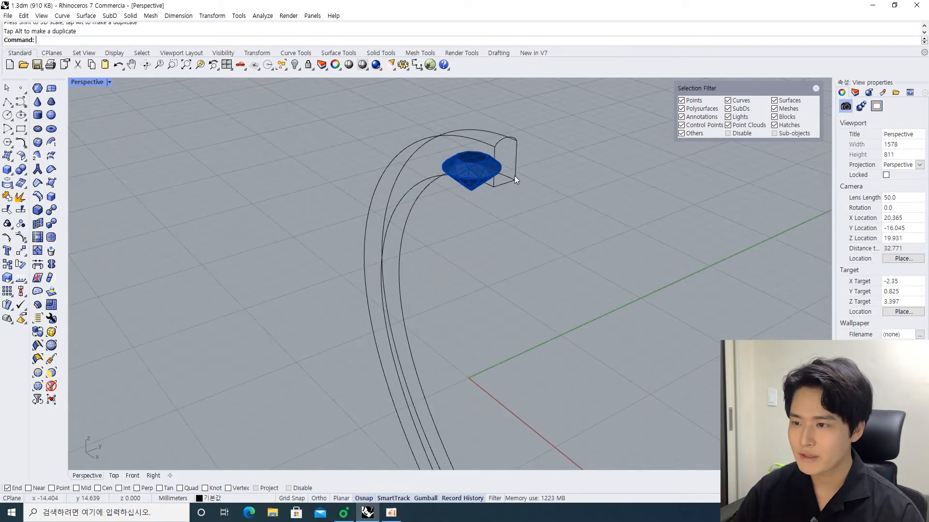
right_drag(454, 262, 435, 203)
click(436, 145)
click(463, 245)
click(373, 208)
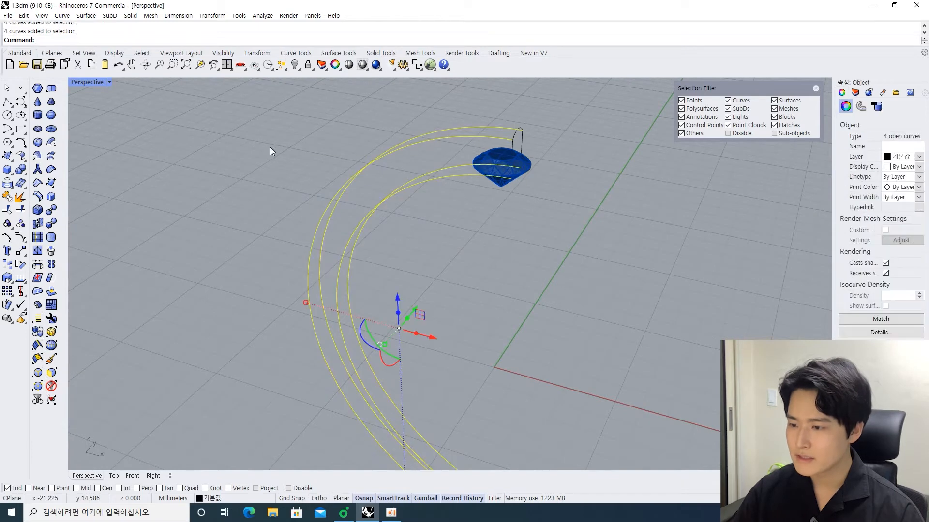
scroll(488, 155, up, 2)
click(517, 141)
right_drag(567, 127, 271, 195)
right_drag(454, 169, 367, 121)
mouse_move(378, 166)
right_down()
mouse_move(301, 205)
mouse_move(352, 201)
mouse_move(284, 199)
mouse_move(378, 155)
right_up()
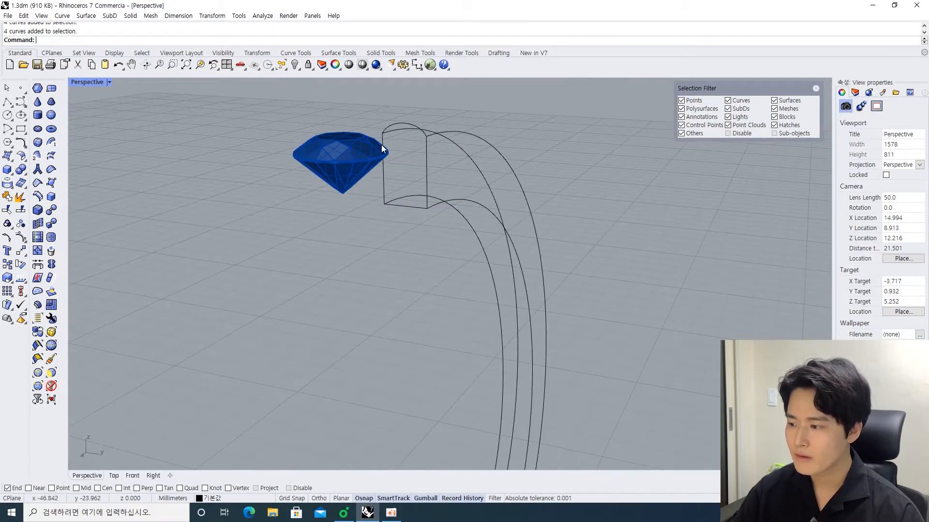
scroll(352, 153, up, 3)
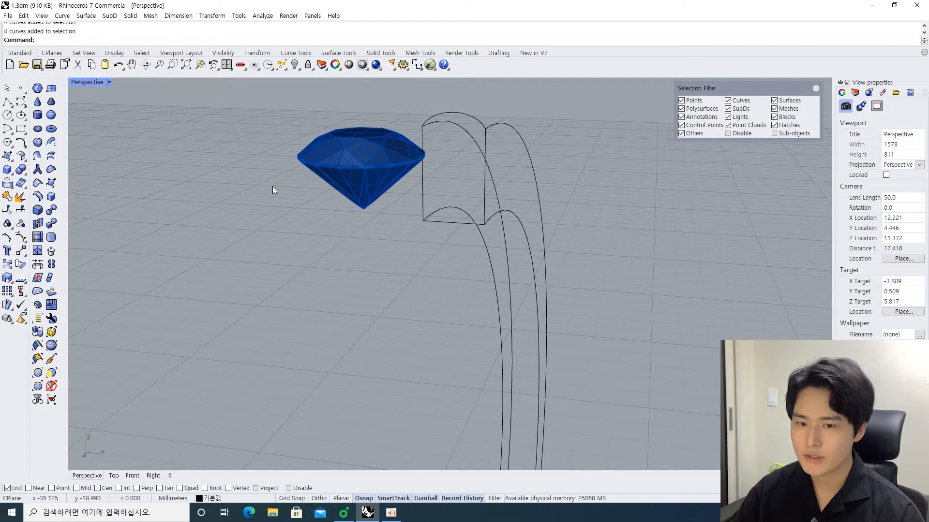
right_drag(272, 188, 595, 191)
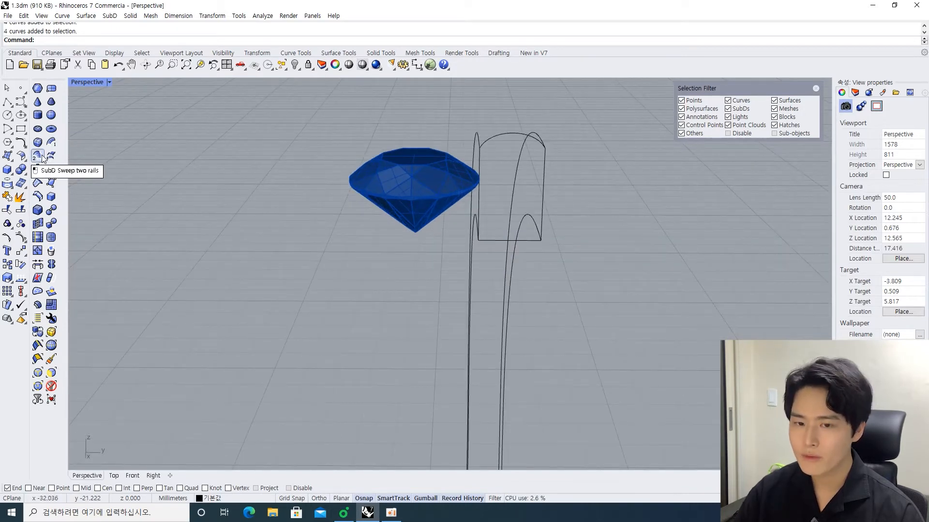
right_drag(552, 181, 425, 191)
scroll(444, 160, up, 5)
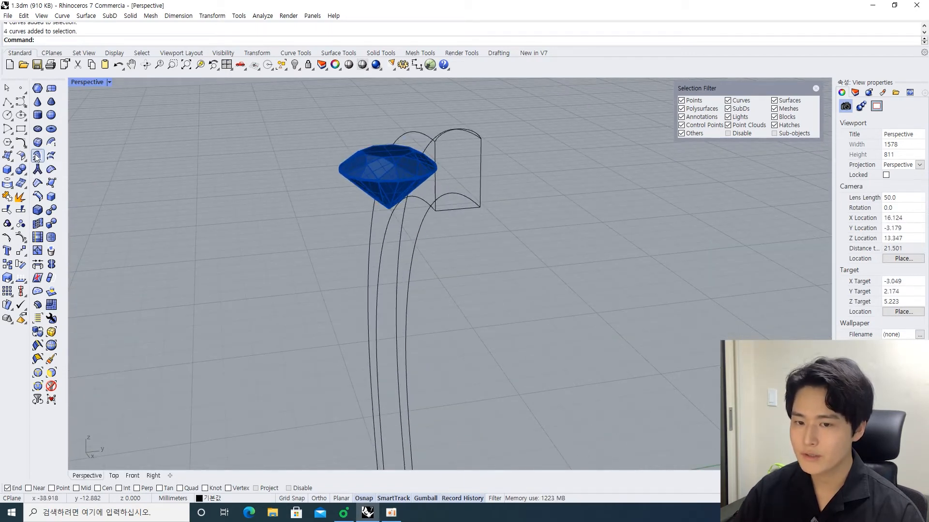
Join the arch and the three straight lines of the section beside the gem into one closed curve.
right_drag(530, 180, 446, 186)
scroll(408, 166, up, 2)
right_drag(312, 151, 341, 160)
click(404, 151)
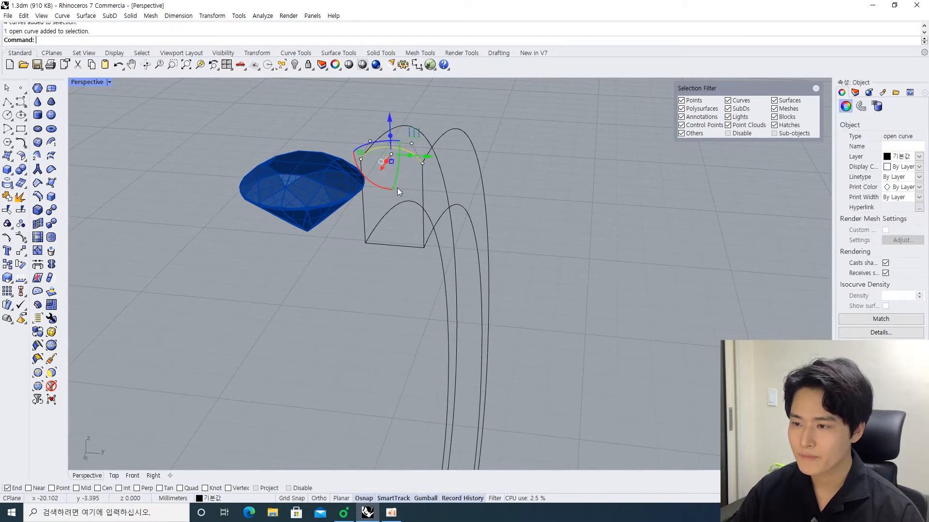
shift+click(421, 184)
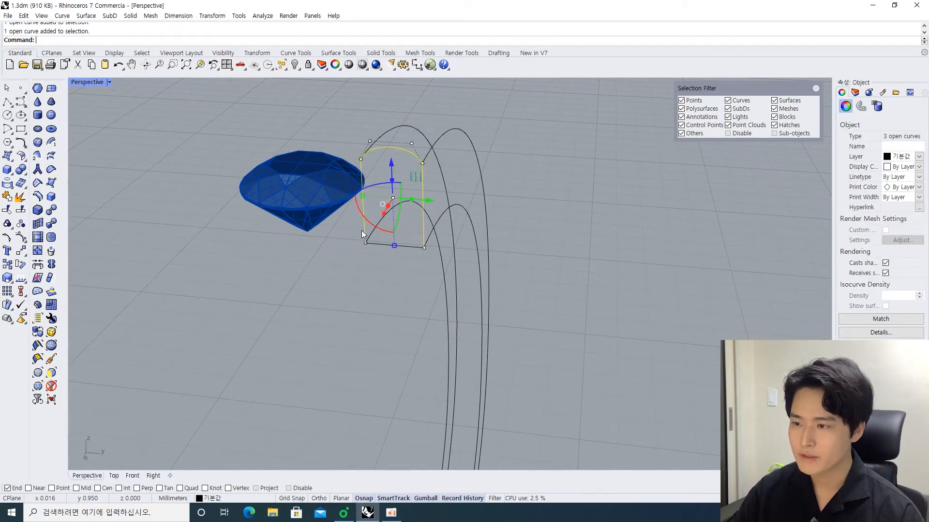
key(ctrl+j)
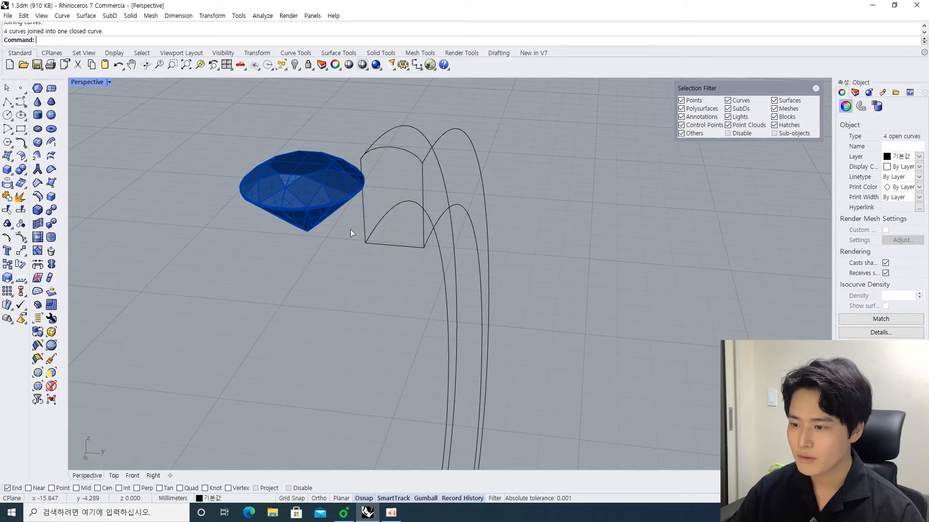
click(309, 258)
click(400, 154)
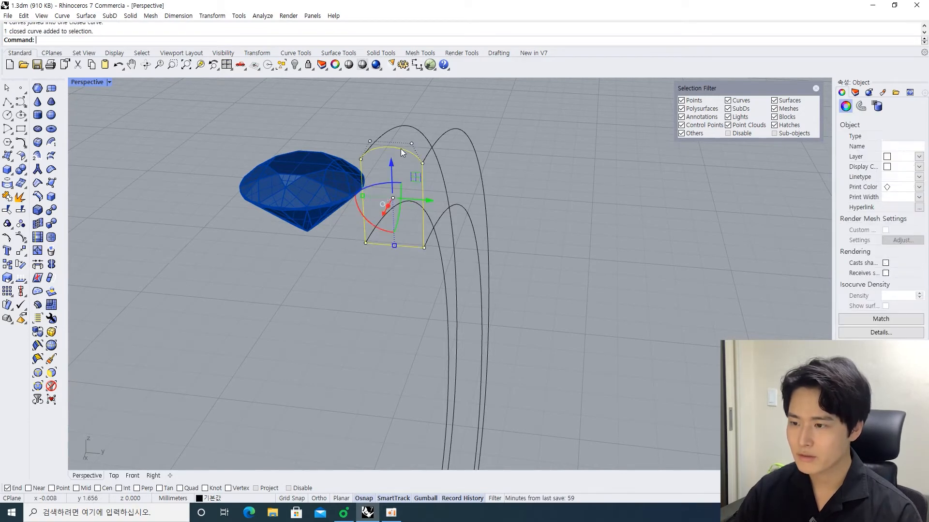
Create the half ring with SubD Sweep two rails, using two guide curves as rails and the closed arched section as profile.
click(39, 156)
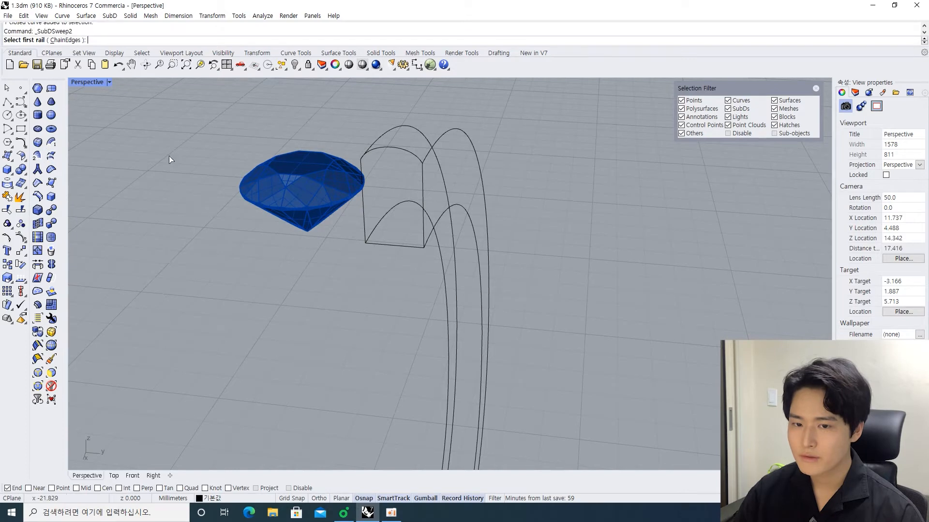
right_drag(402, 158, 446, 166)
click(459, 157)
click(383, 155)
click(408, 177)
right_drag(410, 175, 444, 186)
right_click(374, 162)
key(Return)
Examine the swept SubD half ring and its open arched end beside the gem.
scroll(433, 205, down, 6)
shift+right_drag(408, 232, 455, 205)
right_drag(415, 217, 548, 226)
right_drag(393, 230, 515, 191)
scroll(433, 205, up, 7)
click(453, 181)
click(627, 186)
right_drag(628, 185, 454, 140)
scroll(451, 186, up, 3)
click(443, 167)
scroll(436, 176, down, 4)
click(437, 244)
scroll(454, 139, up, 8)
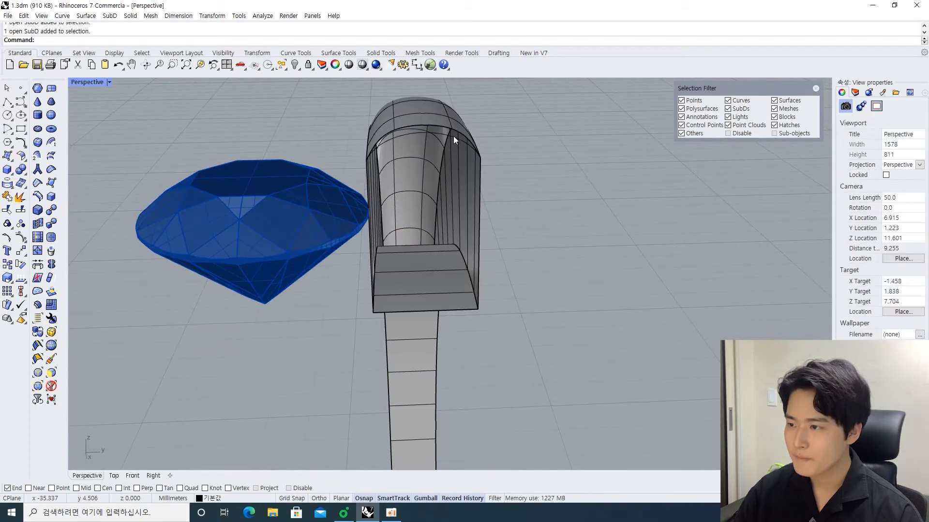
right_drag(508, 244, 402, 196)
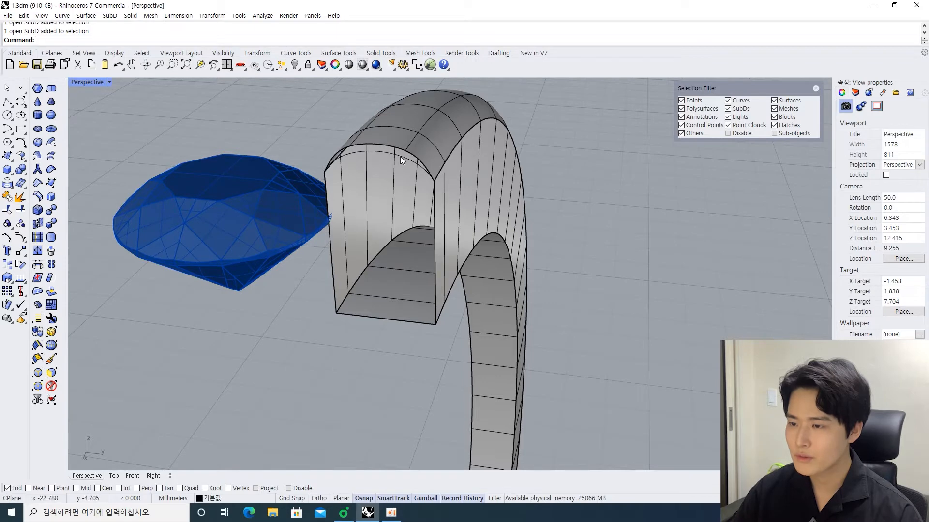
right_drag(378, 192, 320, 182)
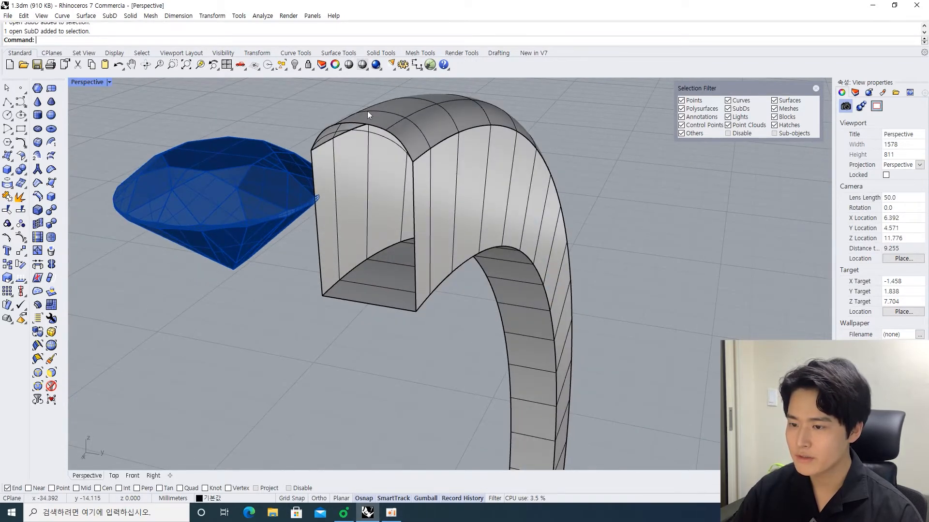
Inspect the open lower end of the SubD half ring and compare it with the upper end.
scroll(326, 145, down, 10)
shift+right_drag(351, 203, 411, 90)
shift+right_drag(389, 327, 449, 167)
shift+right_drag(437, 281, 428, 233)
right_drag(428, 233, 461, 230)
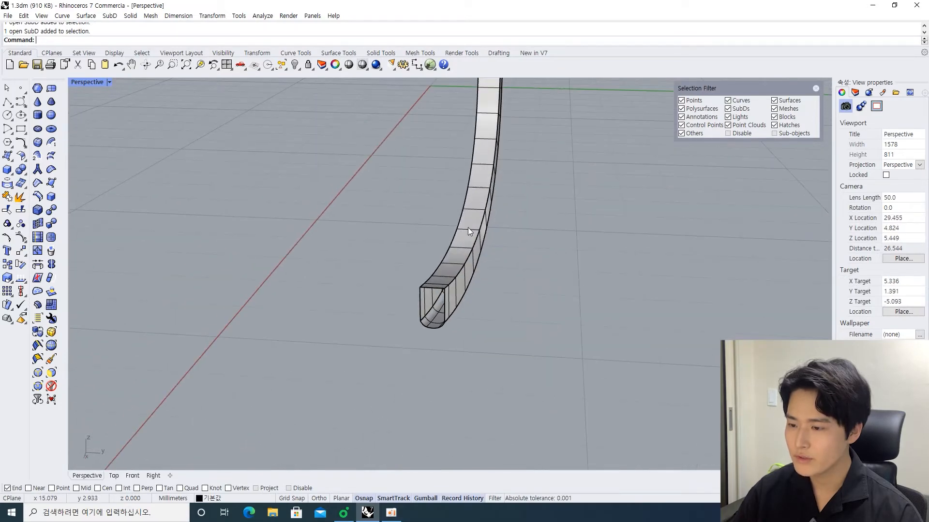
scroll(438, 292, up, 6)
scroll(435, 294, down, 5)
right_drag(434, 294, 452, 92)
scroll(439, 152, up, 4)
scroll(439, 153, up, 9)
shift+right_drag(477, 127, 373, 170)
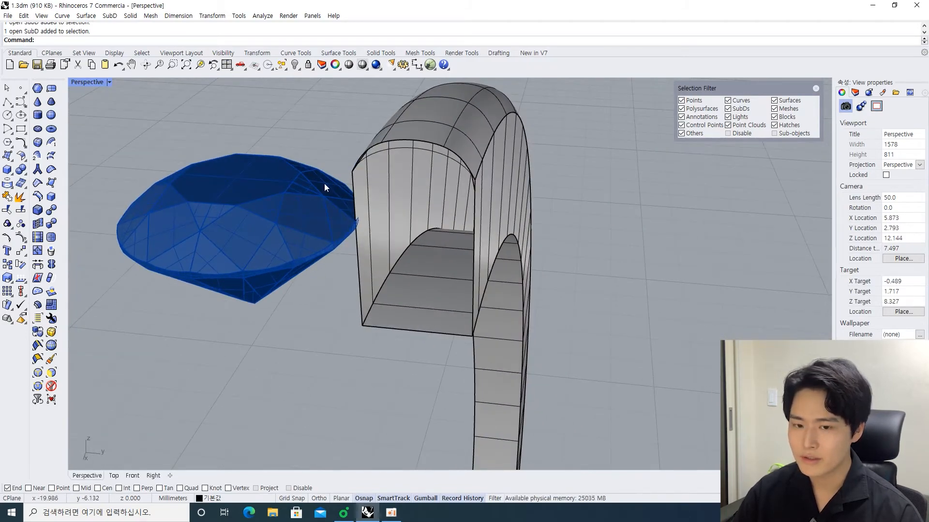
Check the edges and corner vertices around the open arched end beside the gem.
click(464, 130)
click(325, 118)
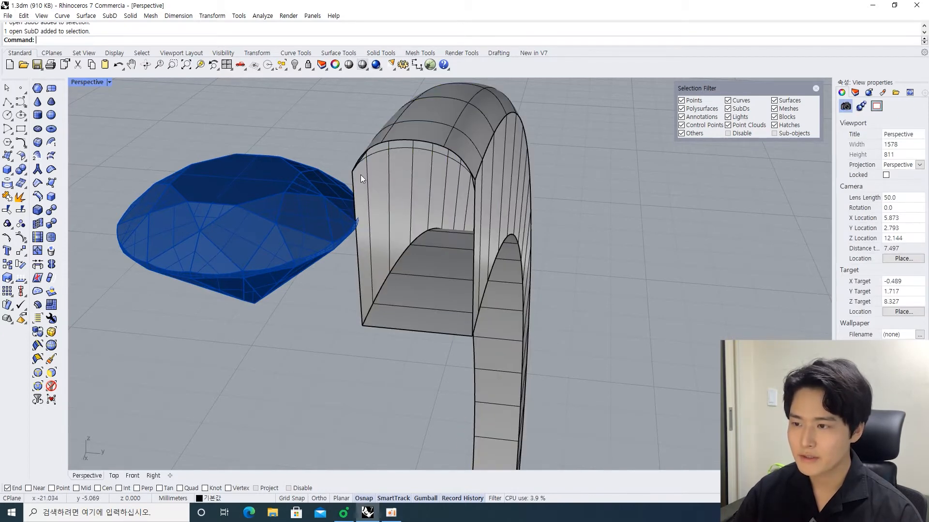
right_drag(361, 175, 407, 181)
right_drag(211, 176, 191, 171)
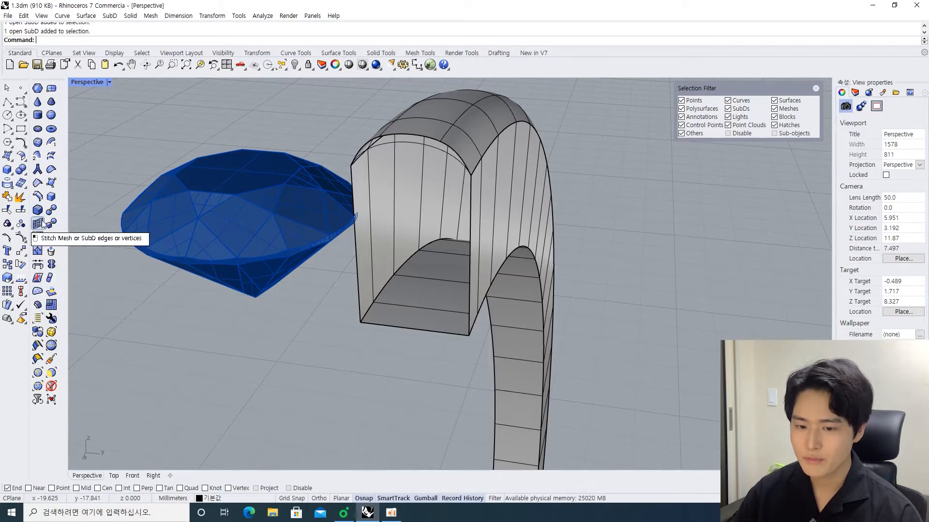
mouse_move(354, 201)
right_down()
mouse_move(276, 209)
mouse_move(370, 176)
mouse_move(344, 201)
right_up()
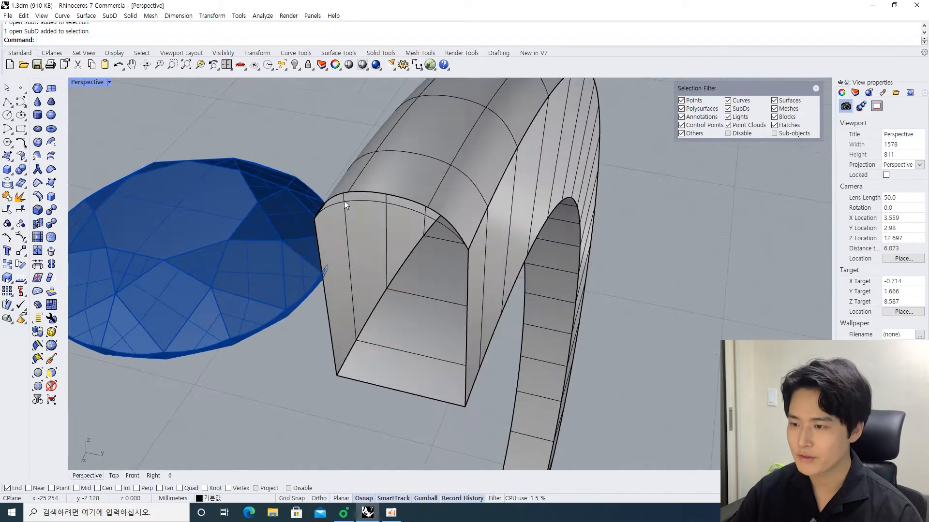
scroll(203, 203, down, 2)
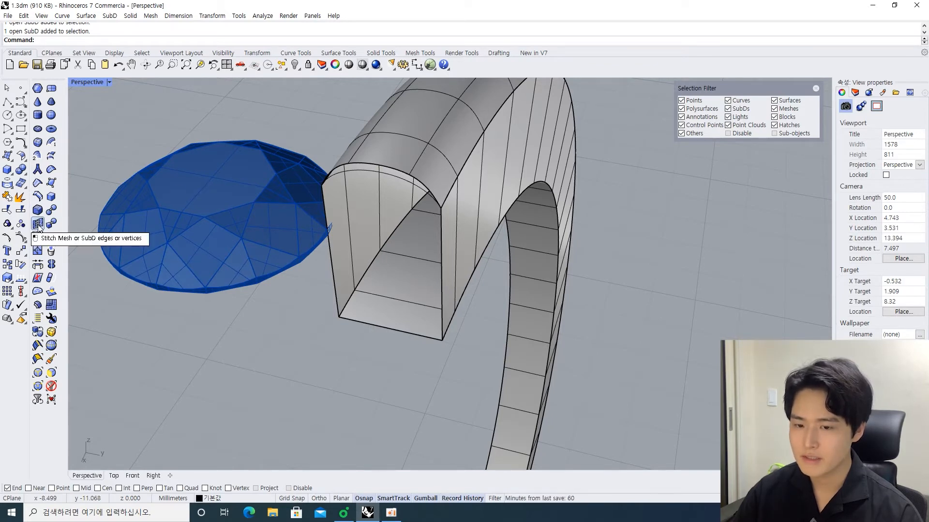
scroll(338, 230, down, 2)
right_drag(339, 230, 345, 213)
scroll(345, 213, up, 3)
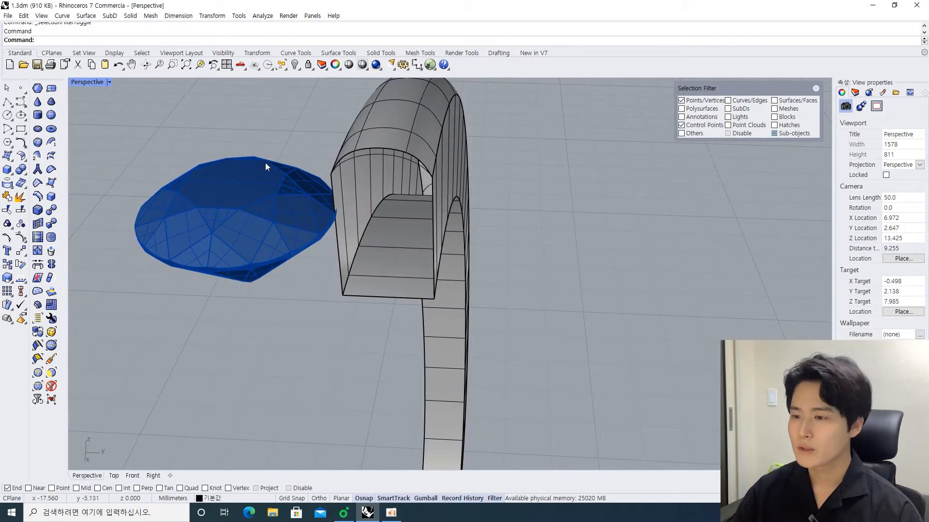
click(331, 174)
shift+click(343, 294)
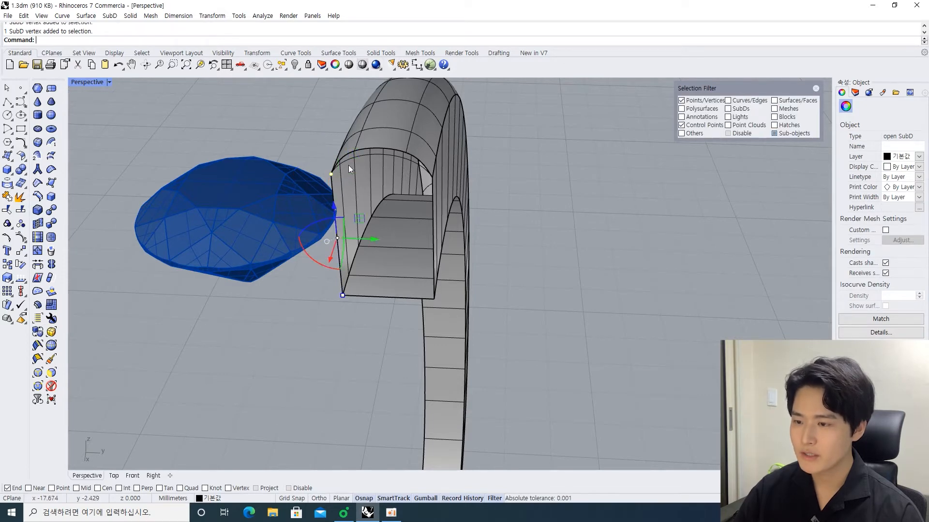
right_drag(334, 199, 352, 219)
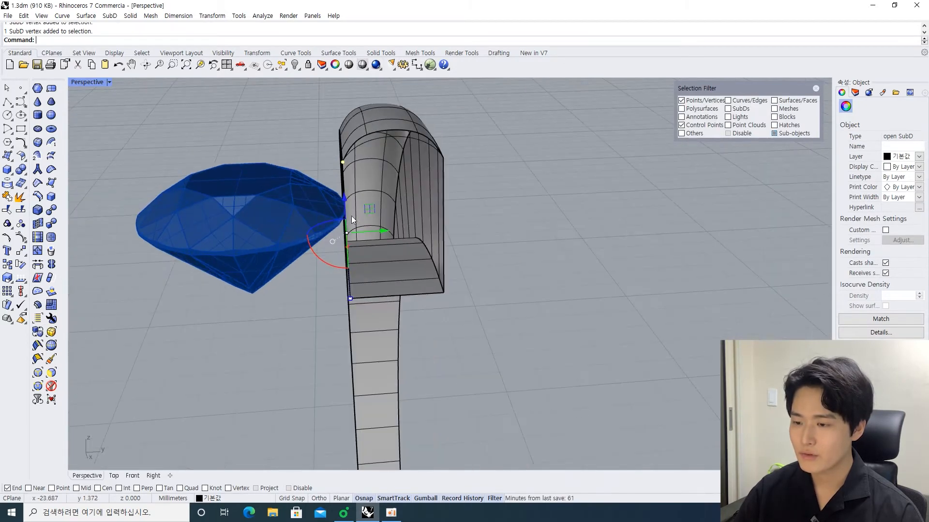
scroll(345, 219, up, 4)
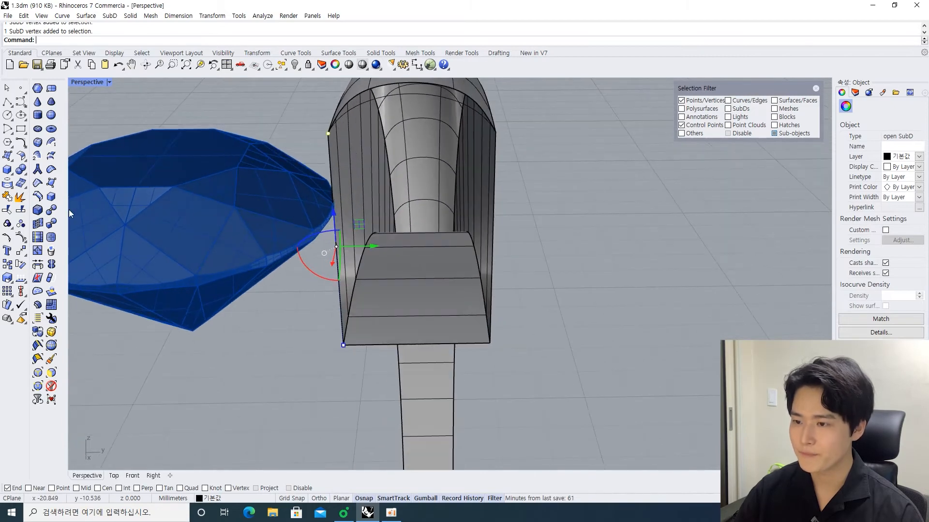
click(310, 131)
Stitch the upper and lower corner vertices on the gem side of the SubD's open end at their average location.
right_drag(327, 135, 305, 133)
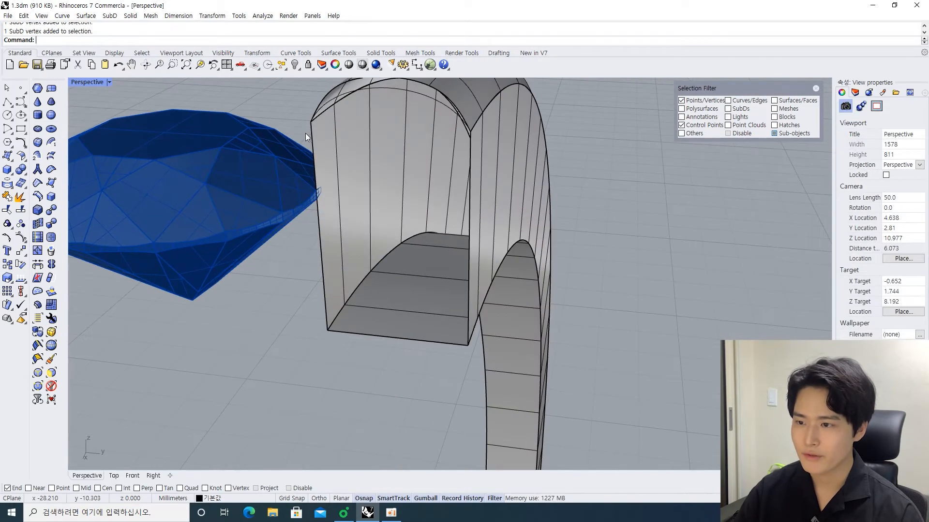
click(310, 121)
shift+click(327, 333)
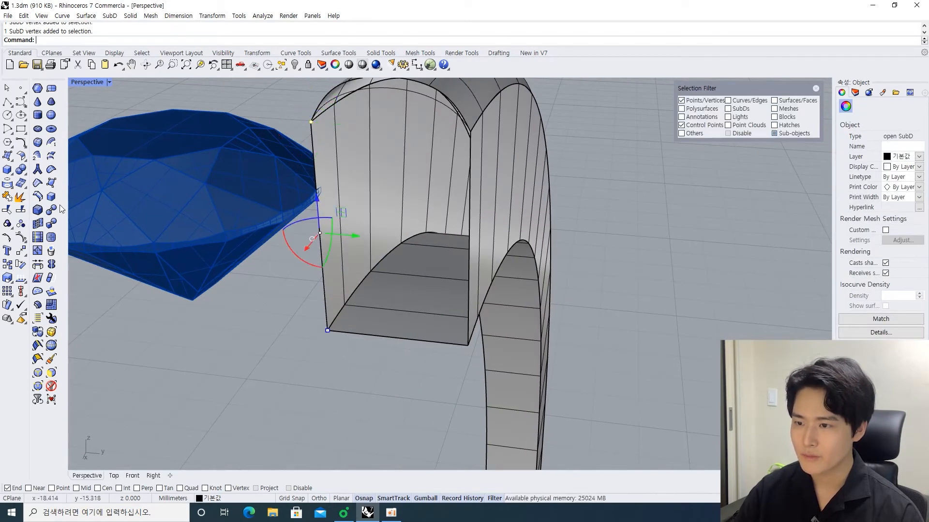
click(37, 223)
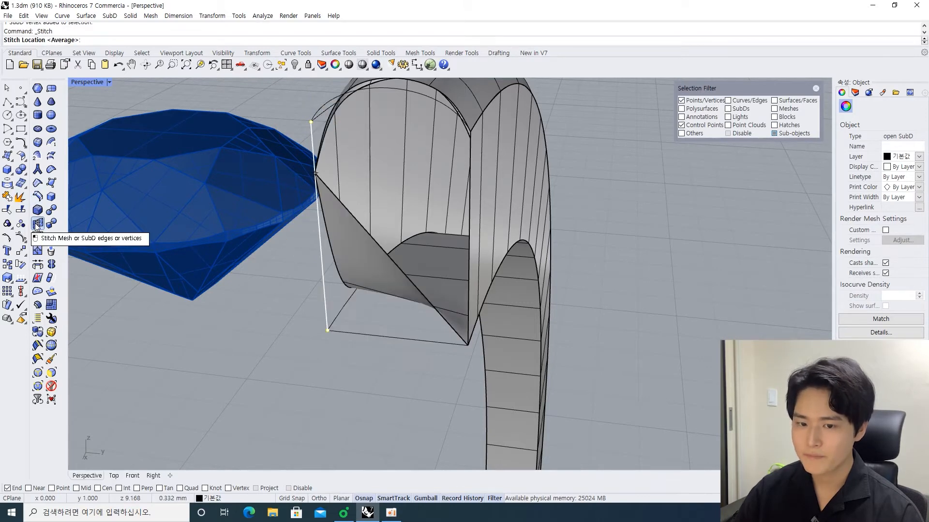
key(space)
key(space)
Stitch the upper and lower corner vertices on the side of the open end away from the gem at their average location.
right_drag(411, 208, 474, 177)
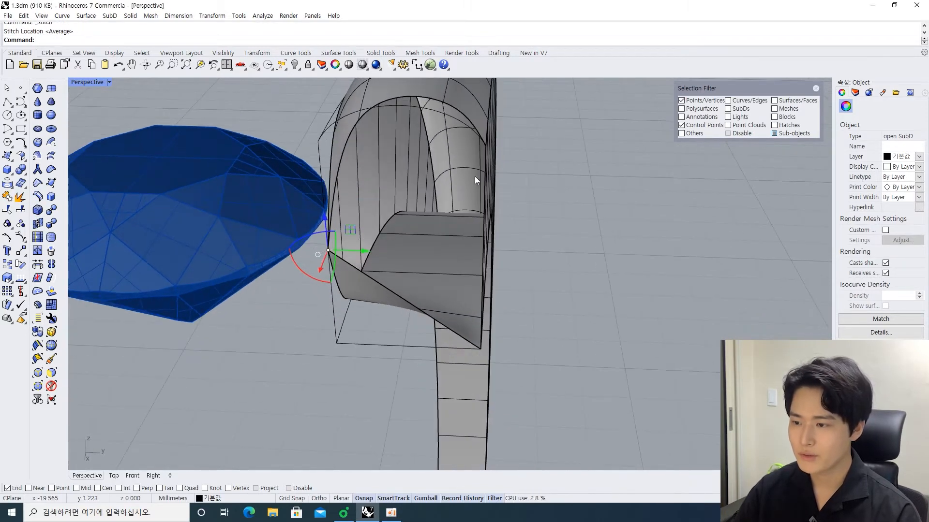
click(486, 146)
shift+click(480, 348)
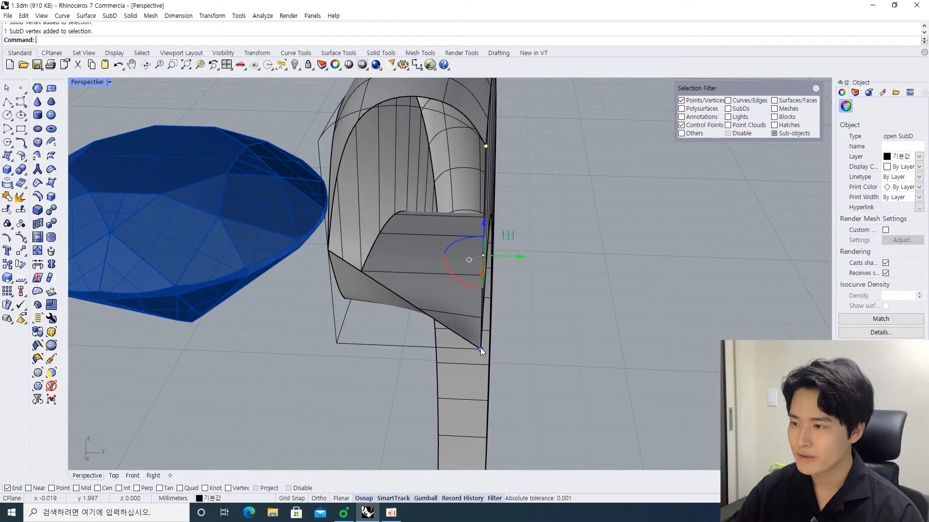
key(space)
key(space)
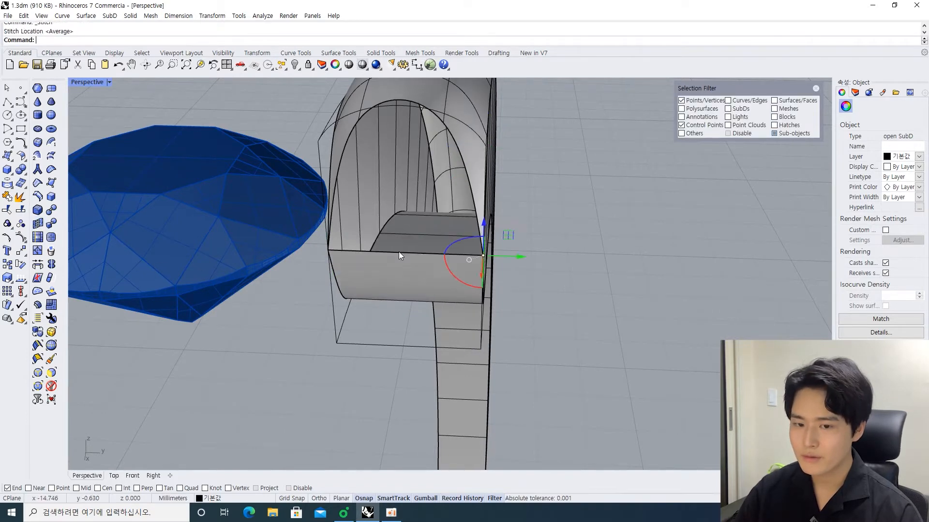
Examine the two upper vertices of the arch at the SubD's open end beside the gem.
right_drag(653, 269, 358, 147)
click(357, 148)
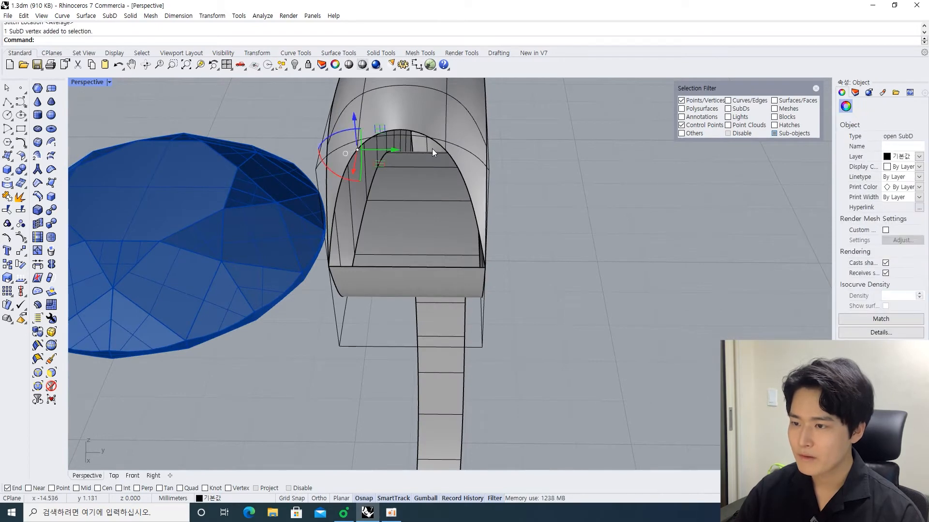
shift+click(445, 150)
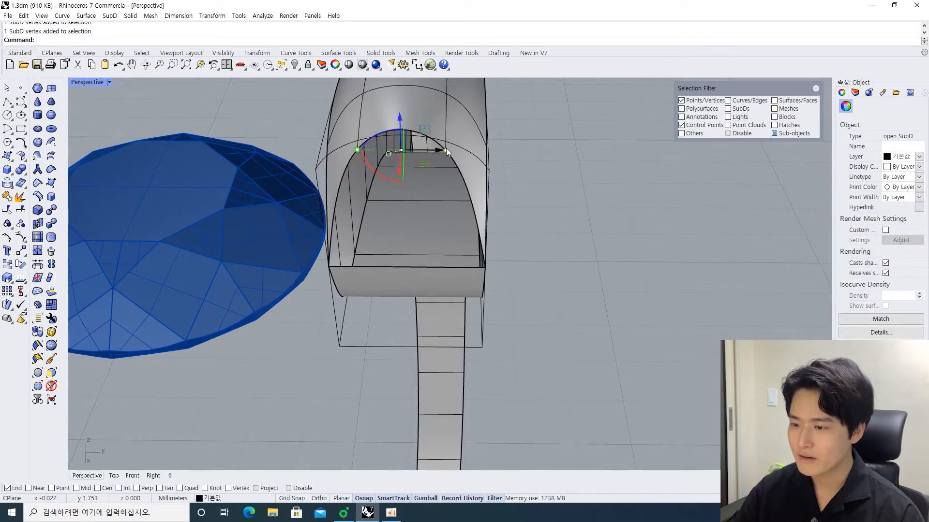
key(Escape)
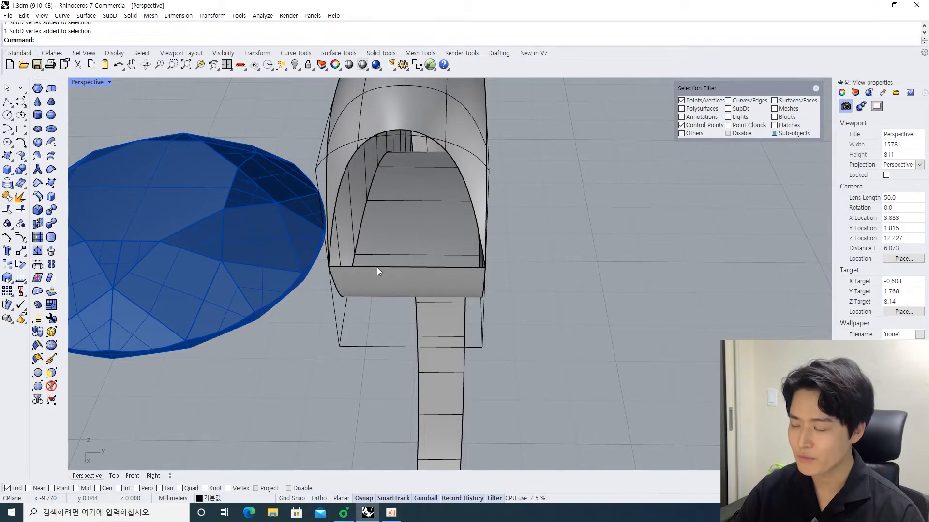
click(358, 149)
shift+click(444, 149)
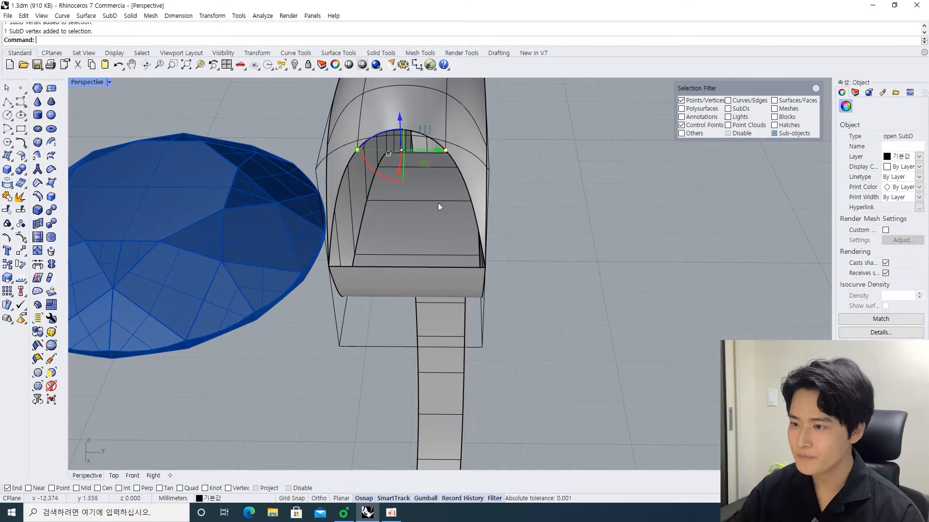
Undo the corner vertex stitches so the SubD's end beside the gem is open again.
right_drag(446, 265, 362, 230)
key(ctrl+z)
right_drag(303, 290, 158, 207)
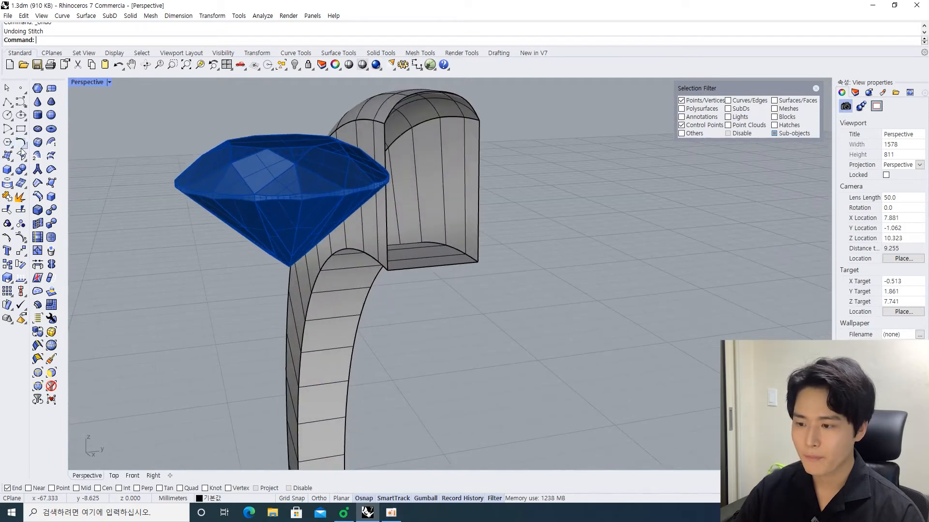
click(39, 196)
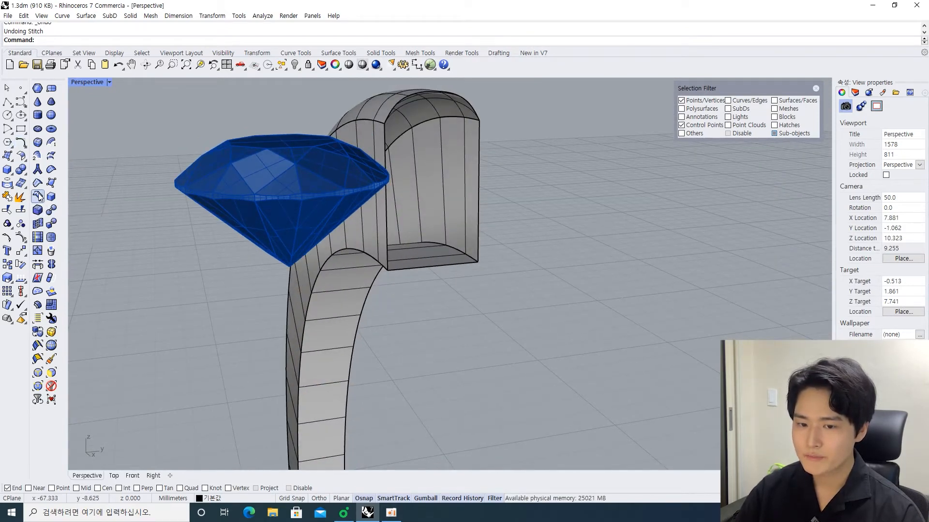
right_drag(382, 242, 444, 263)
scroll(399, 269, up, 2)
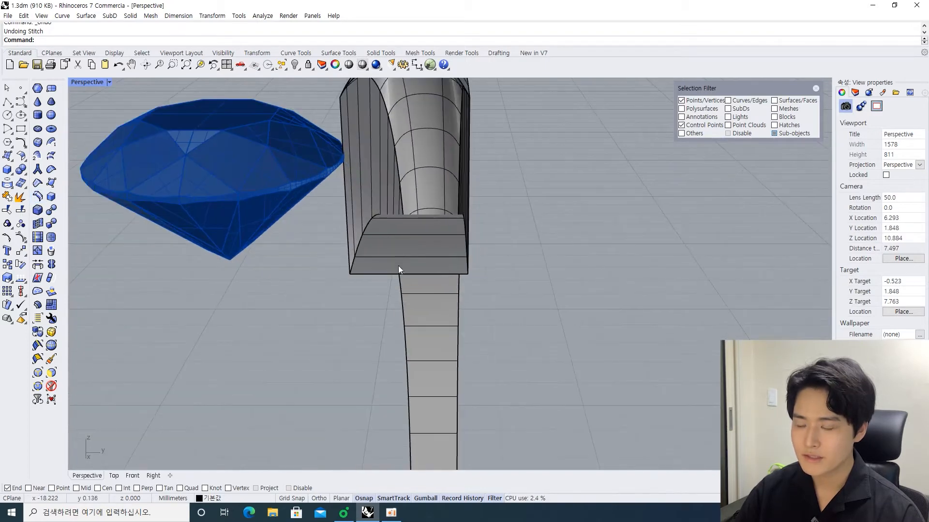
scroll(437, 266, down, 2)
shift+right_drag(438, 278, 429, 235)
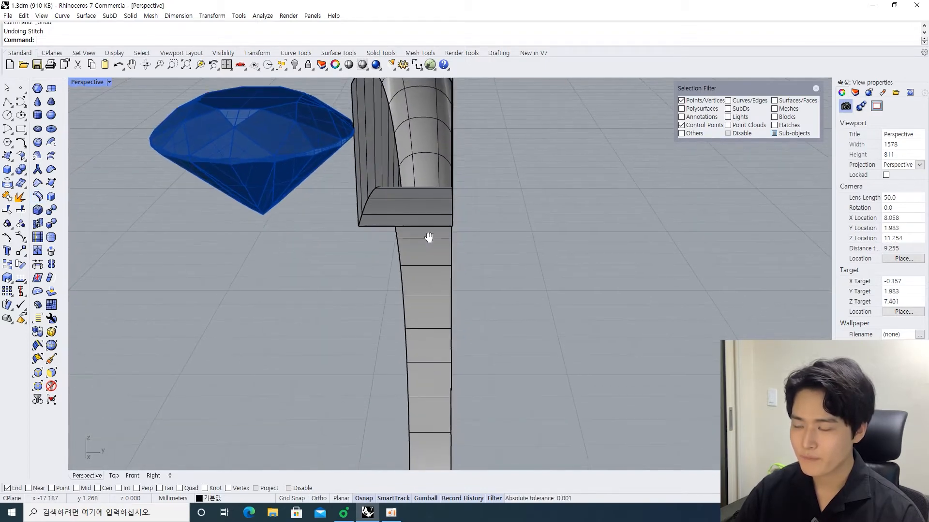
click(39, 199)
click(367, 221)
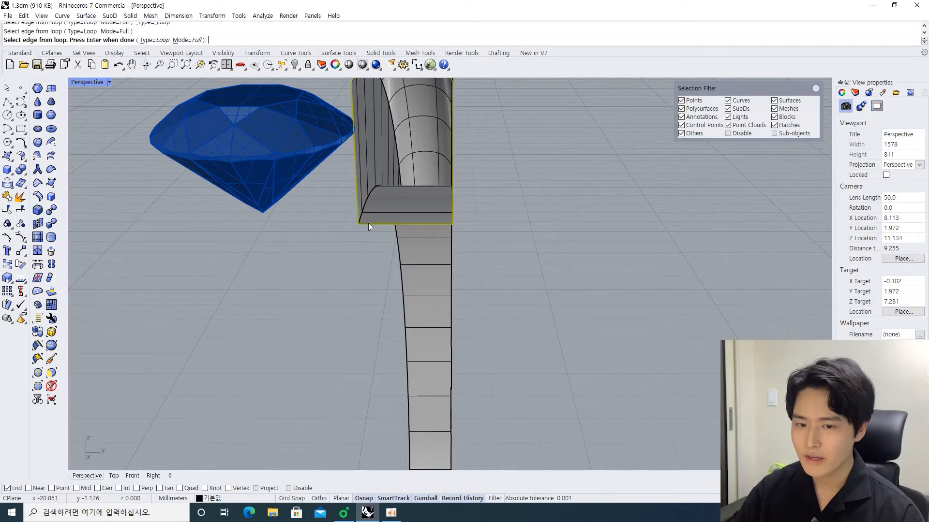
key(Return)
click(387, 219)
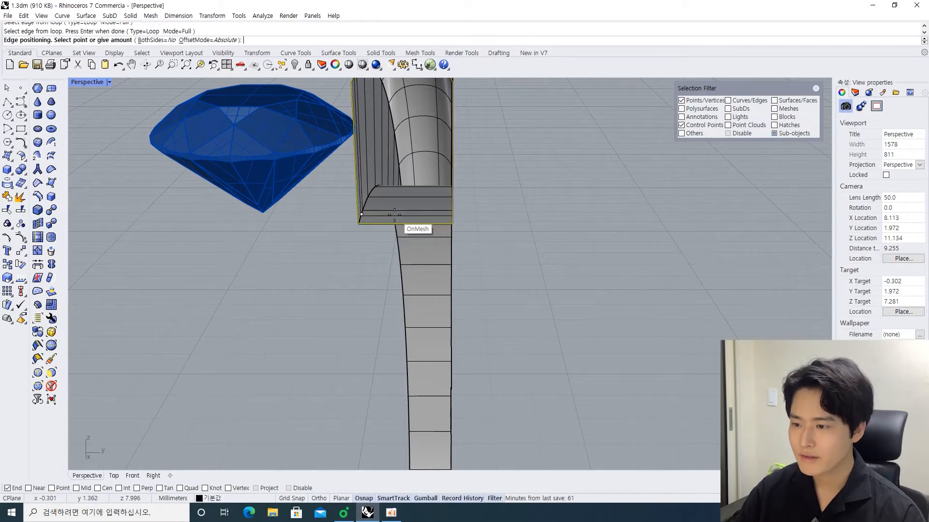
click(362, 214)
key(Escape)
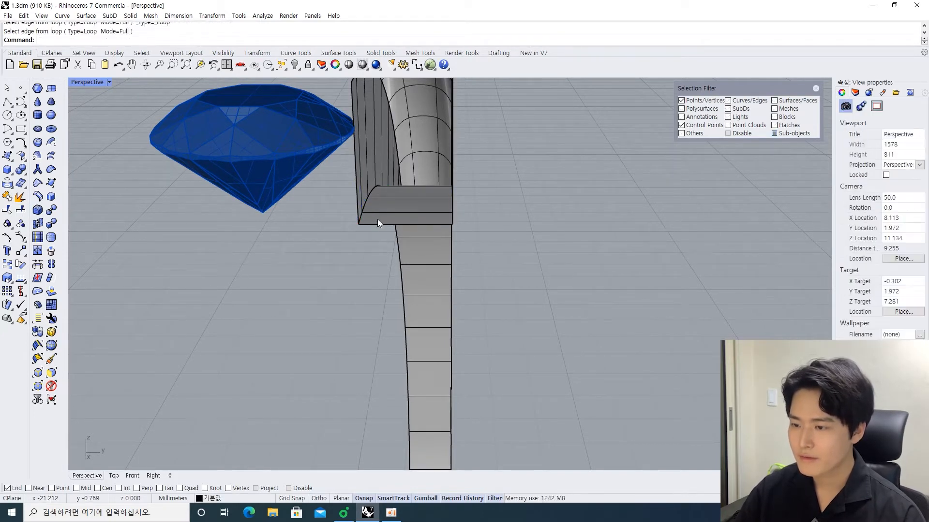
Insert two lengthwise edge loops along the inner bottom face of the SubD half ring, using Loop type and Full mode.
click(38, 197)
scroll(356, 217, up, 1)
click(349, 222)
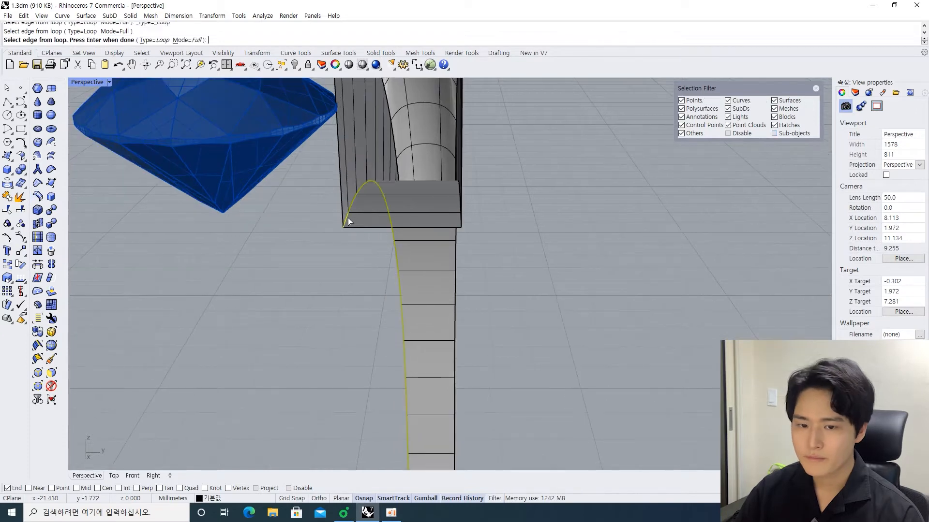
key(Return)
click(401, 227)
key(Return)
key(Return)
click(388, 217)
key(Return)
click(431, 221)
scroll(429, 224, down, 6)
right_drag(428, 223, 449, 199)
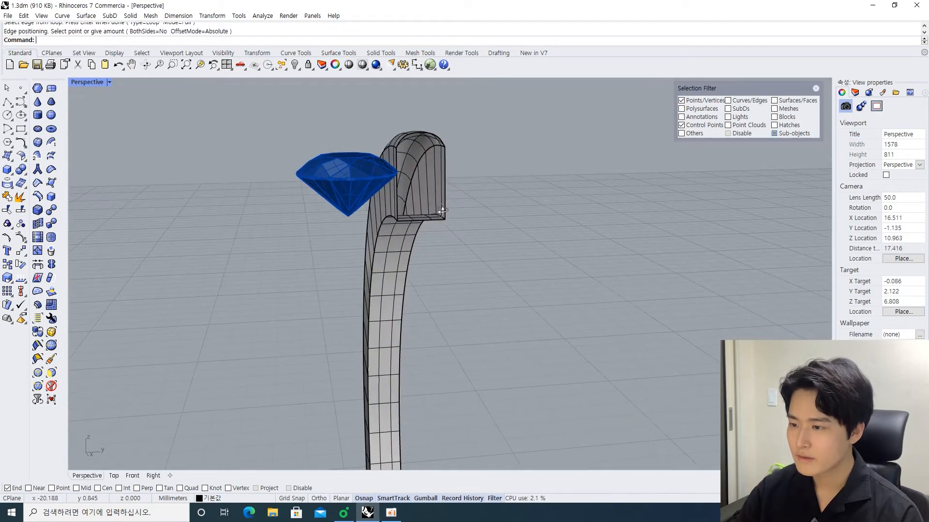
scroll(417, 194, up, 6)
right_drag(406, 171, 429, 208)
scroll(425, 220, down, 4)
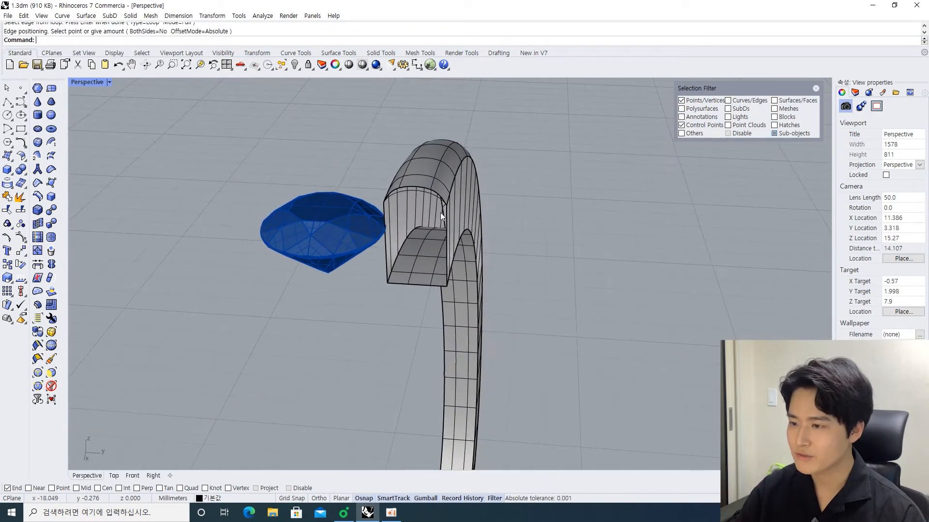
Undo the inserted edge loops and the two-rail SubD sweep, back to the bare rail and profile curves.
key(ctrl+z)
right_drag(414, 256, 435, 290)
key(ctrl+z)
shift+right_drag(435, 290, 469, 263)
scroll(468, 263, up, 6)
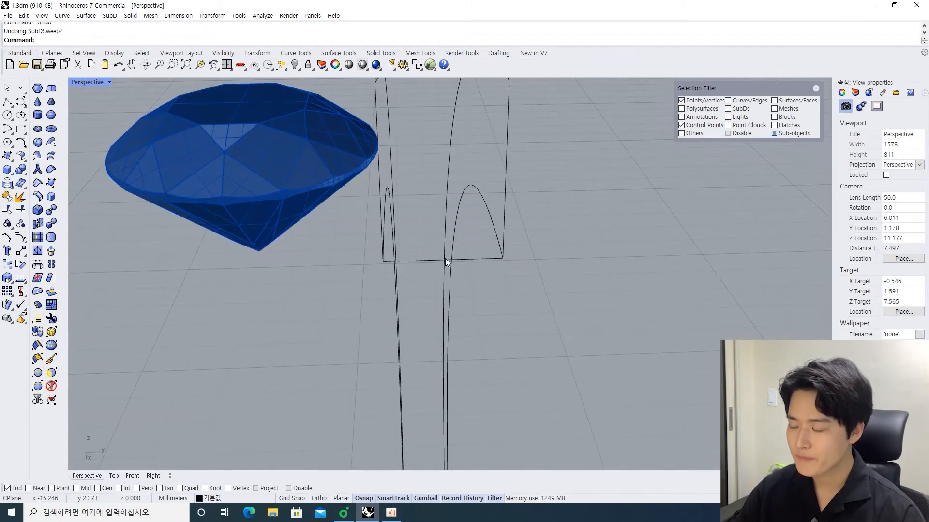
Allow all object types in the selection filter and explode the closed profile curve beside the gem into separate segments.
key(F6)
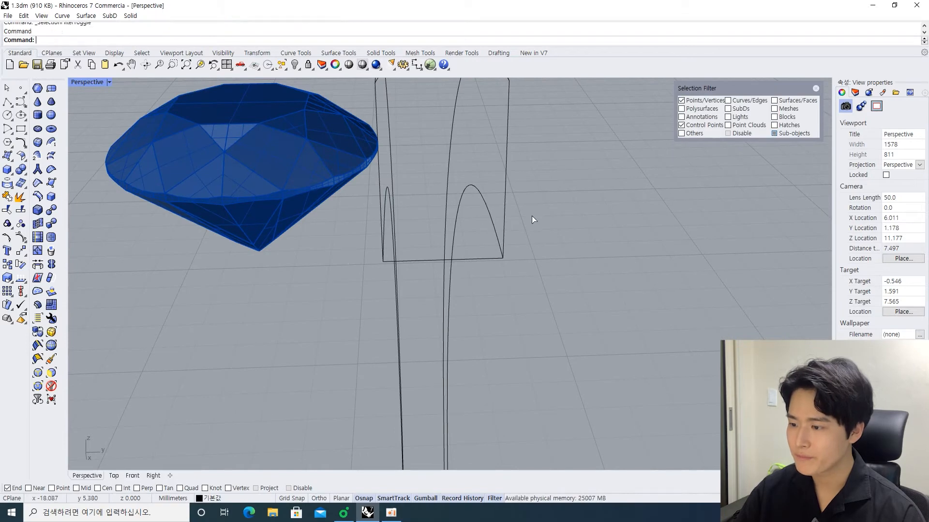
click(438, 257)
scroll(437, 260, down, 5)
right_drag(437, 259, 405, 256)
click(20, 197)
click(482, 276)
click(339, 309)
Show the control points of the profile's upper arc and examine all four of them.
right_drag(328, 311, 408, 135)
click(405, 134)
scroll(318, 156, up, 3)
click(267, 187)
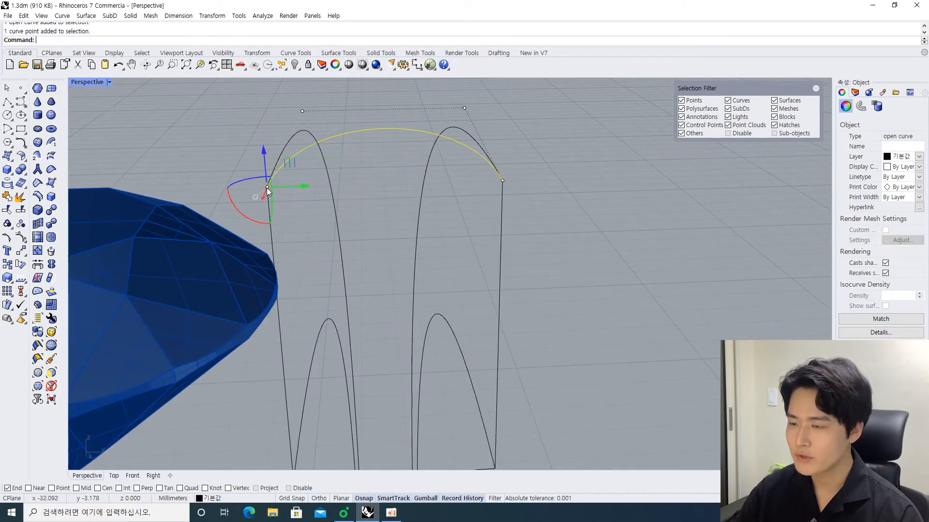
shift+click(302, 112)
shift+click(464, 108)
shift+click(502, 180)
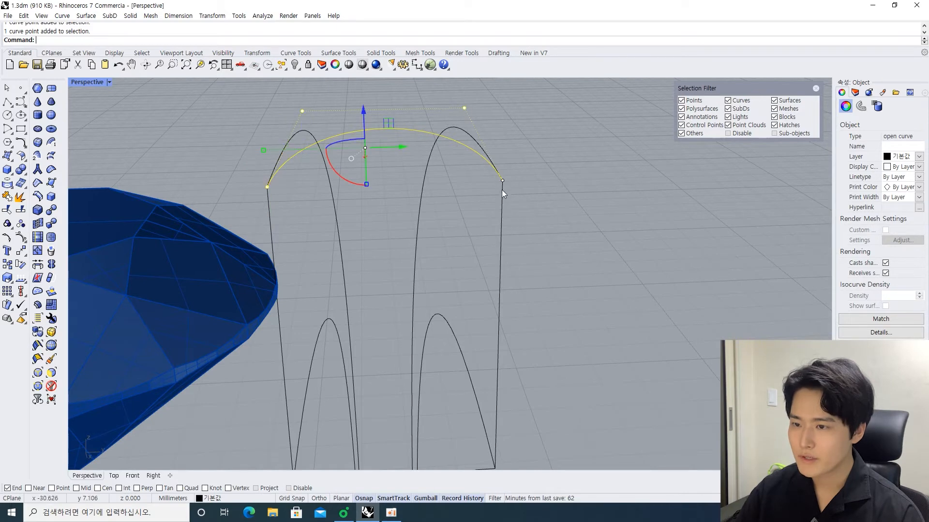
right_drag(271, 115, 459, 164)
key(Escape)
right_drag(557, 138, 428, 140)
click(388, 125)
key(F10)
click(402, 112)
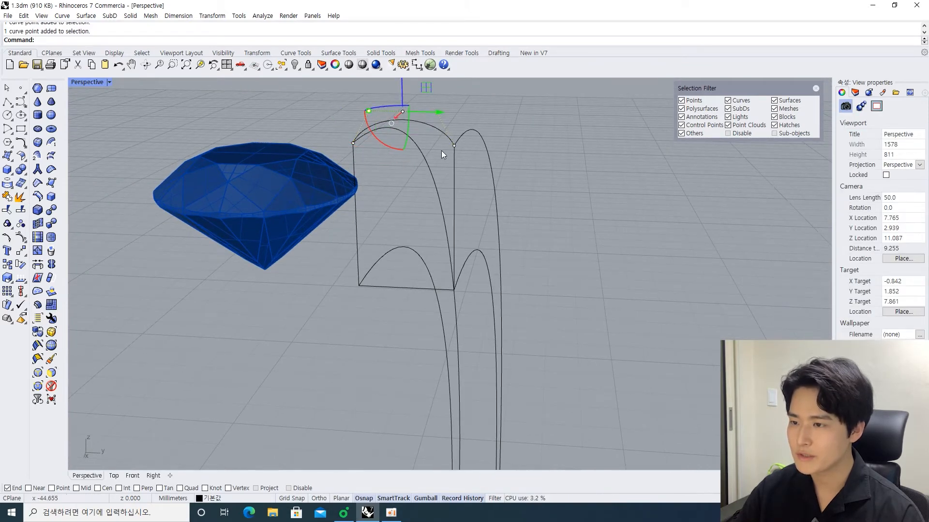
shift+click(349, 146)
shift+click(454, 154)
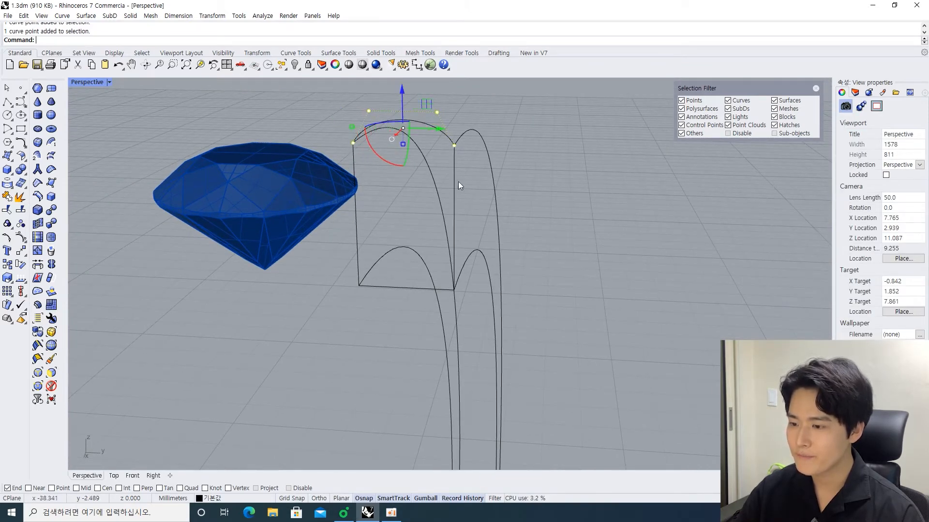
Examine the profile's straight bottom segment and its two end points.
scroll(435, 260, up, 5)
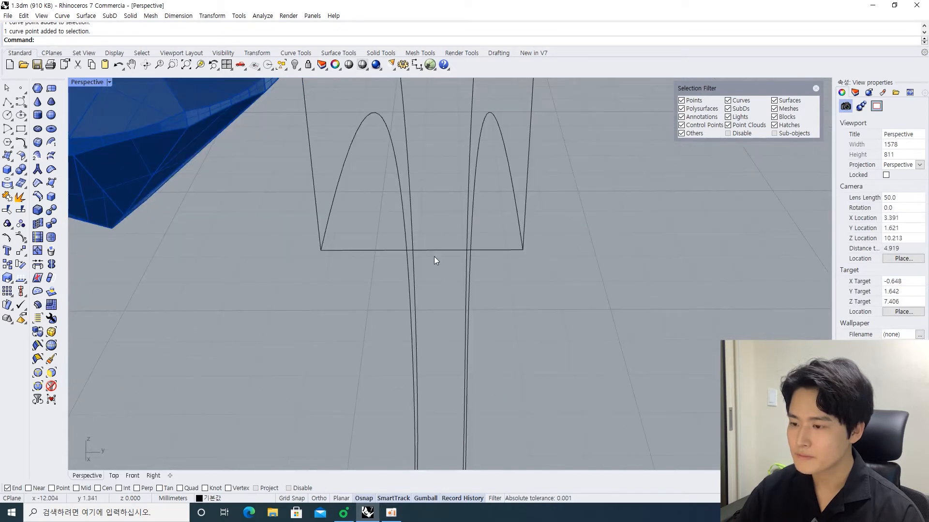
click(434, 259)
scroll(436, 247, down, 1)
right_drag(401, 249, 339, 224)
click(521, 241)
shift+click(339, 217)
right_drag(336, 217, 349, 219)
right_drag(412, 213, 427, 243)
key(Escape)
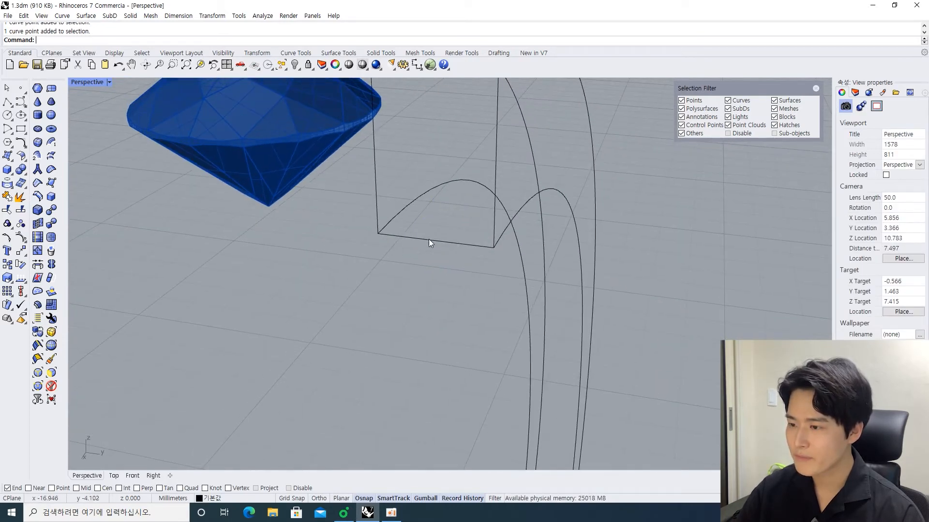
Change the degree of the profile's straight bottom segment to 3.
click(430, 241)
key(Return)
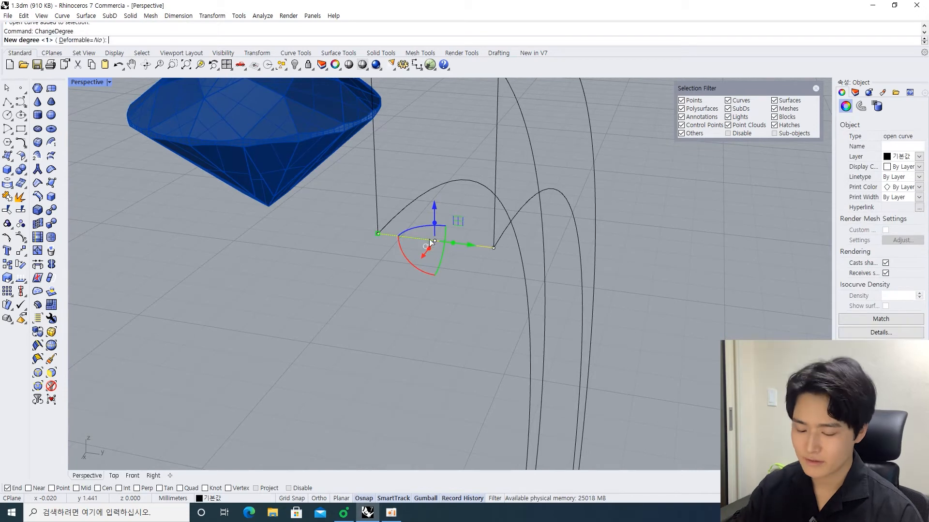
text(3)
key(Return)
key(Escape)
Move the bottom segment's two inner control points slightly outward along the line, each toward its nearer end.
right_drag(381, 265, 422, 246)
click(439, 240)
click(421, 247)
drag(471, 252, 503, 252)
drag(422, 248, 405, 247)
key(Escape)
Join the bottom line, both side lines and the upper arc into one closed profile curve.
right_drag(405, 248, 491, 287)
click(458, 267)
shift+click(403, 217)
scroll(406, 218, down, 5)
right_drag(405, 217, 430, 240)
shift+click(479, 199)
shift+click(456, 158)
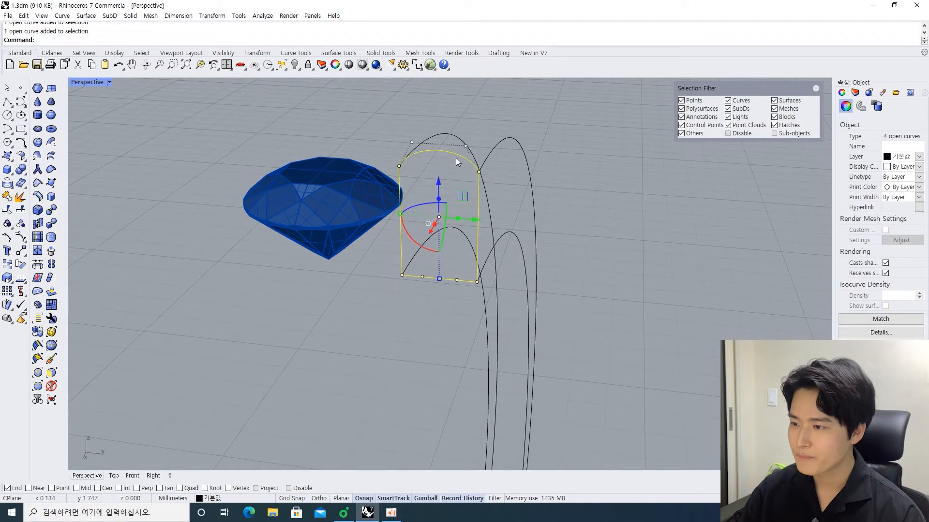
key(ctrl+j)
click(252, 301)
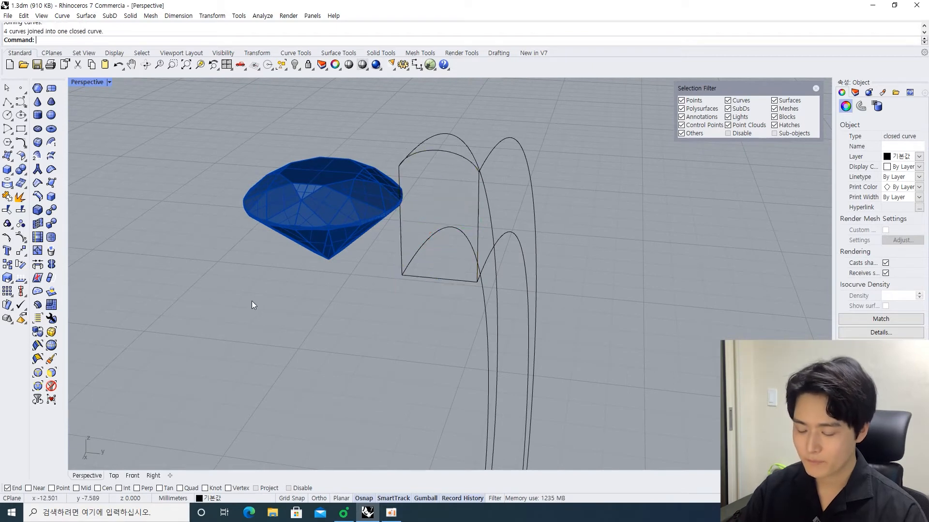
click(38, 155)
click(432, 138)
click(515, 145)
key(Escape)
Sweep the closed profile along the two outer guide curves with a two-rail SubD sweep.
key(Return)
click(448, 134)
click(511, 143)
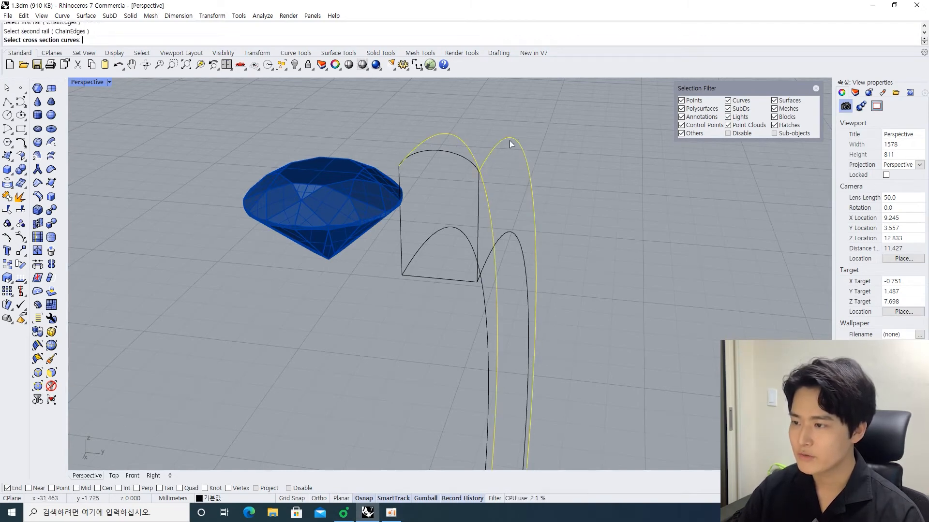
click(456, 157)
key(Return)
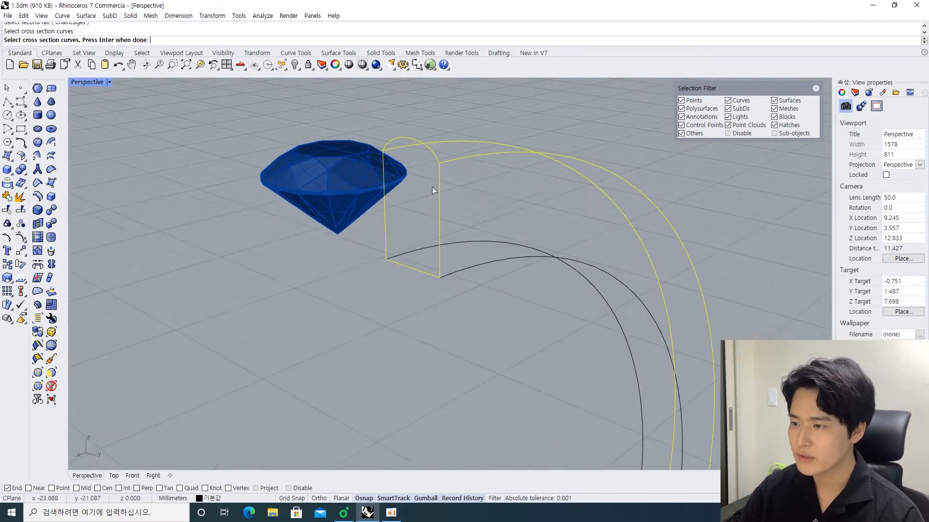
key(Return)
Compare the profile's bottom control points with the edge divisions at the open end of the swept SubD.
scroll(446, 195, up, 6)
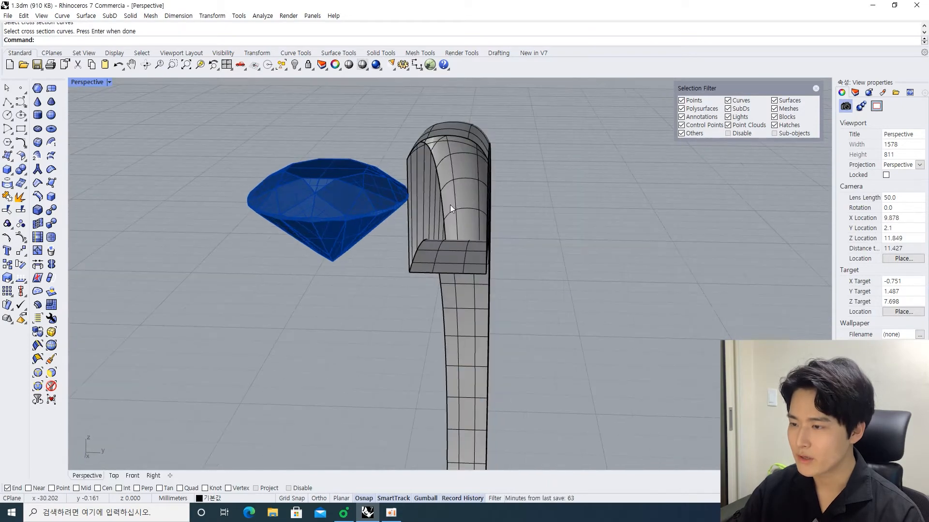
click(394, 309)
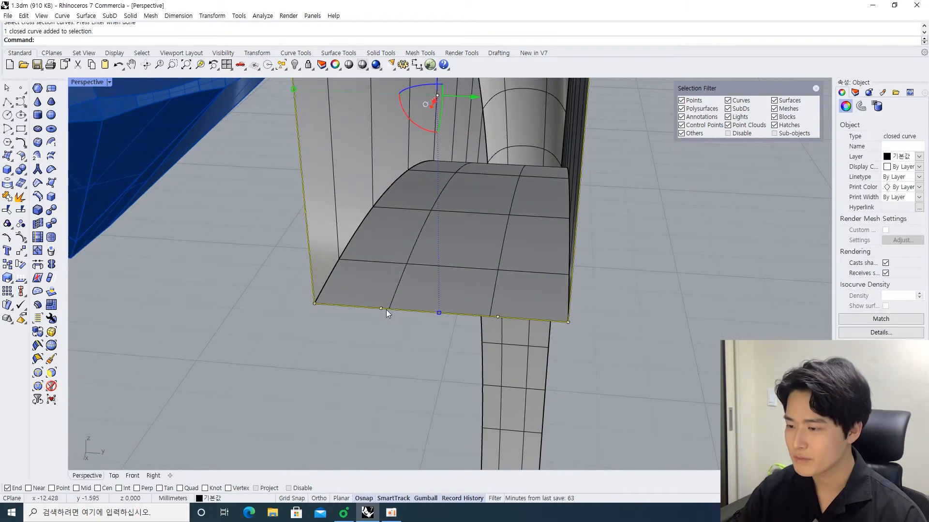
scroll(386, 309, up, 3)
click(585, 323)
click(400, 283)
click(382, 333)
click(405, 268)
click(634, 357)
Limit selection to edges and check the two lengthwise edges on the inner bottom face at the SubD's open end.
key(F4)
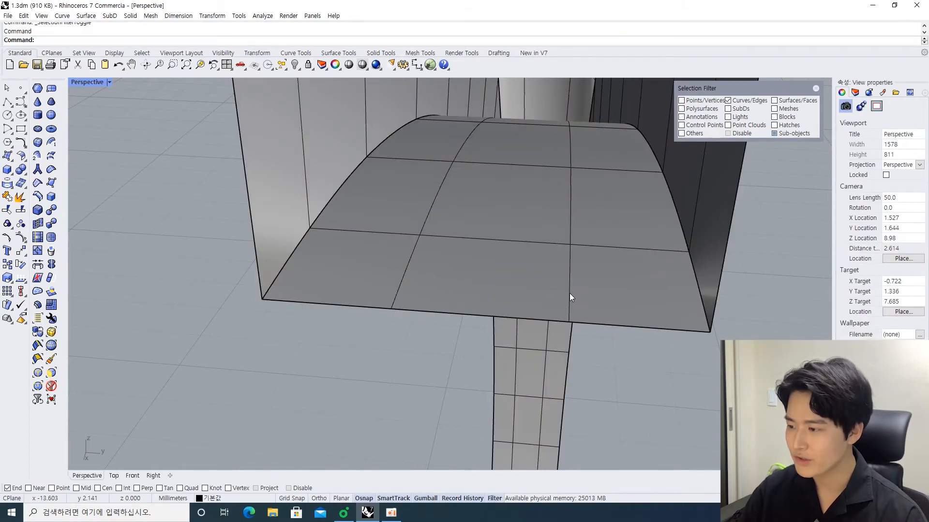
click(569, 293)
click(567, 267)
shift+click(399, 285)
right_drag(397, 285, 384, 288)
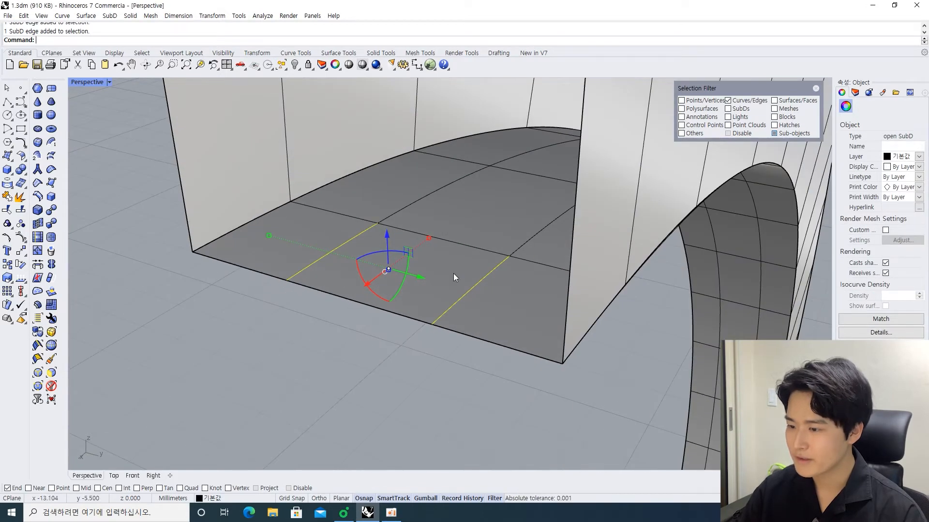
scroll(453, 277, down, 3)
right_drag(406, 260, 396, 284)
click(338, 327)
scroll(338, 326, down, 3)
key(ctrl+shift+h)
scroll(396, 297, down, 8)
key(Escape)
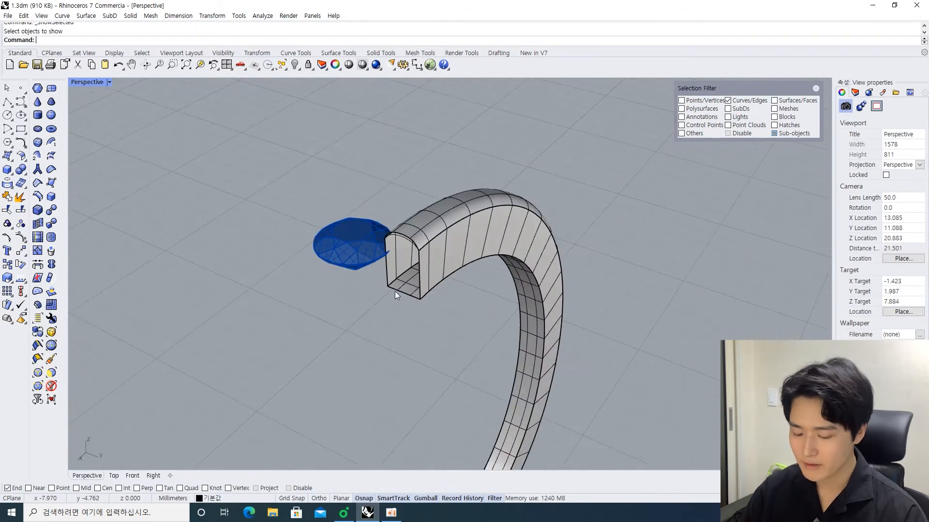
Compare the edge divisions of the upper arch with those of the bottom face at the SubD's open end.
scroll(399, 245, up, 6)
click(401, 229)
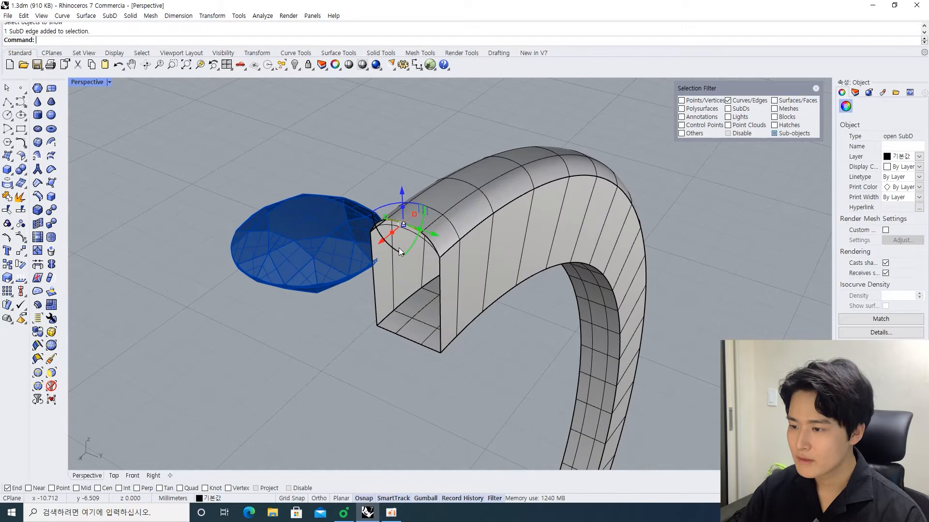
click(292, 336)
scroll(382, 251, up, 4)
click(423, 206)
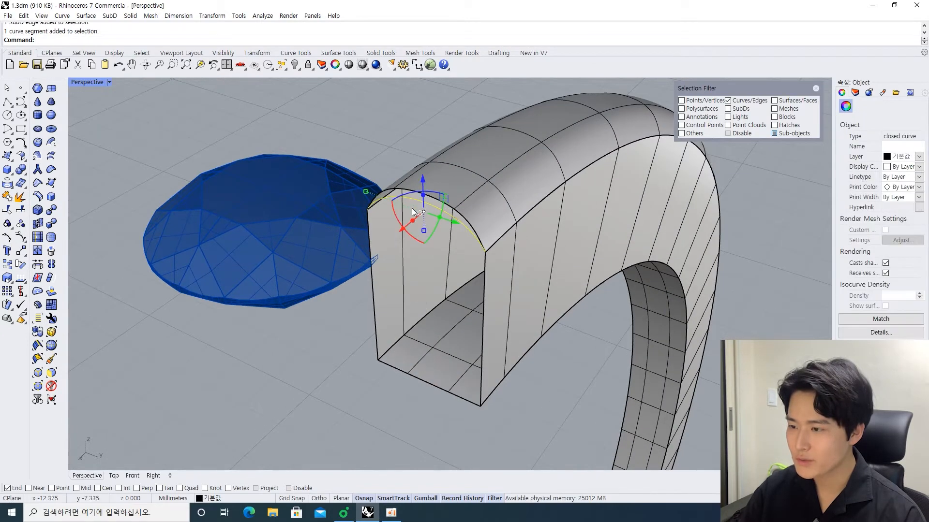
right_drag(550, 265, 419, 239)
scroll(436, 265, up, 3)
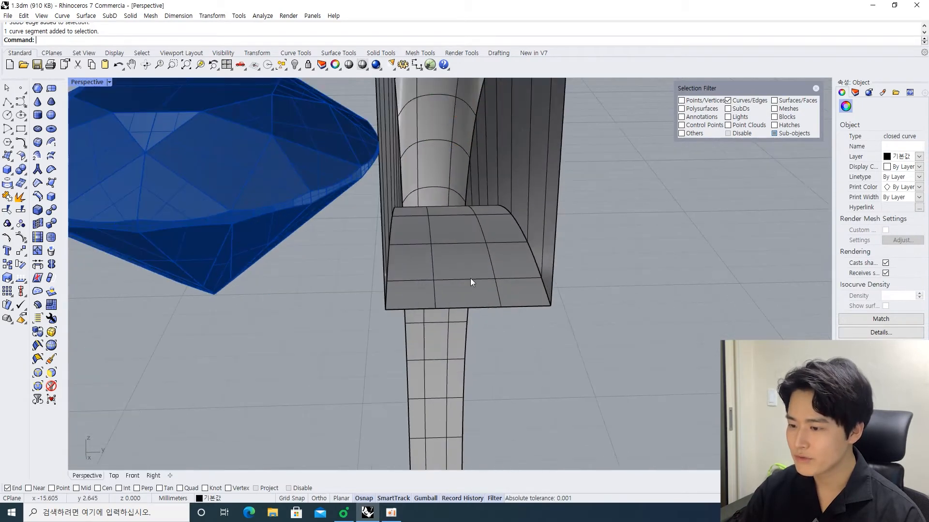
Clear the selection, then select all curves in the model and hide them.
scroll(462, 250, down, 3)
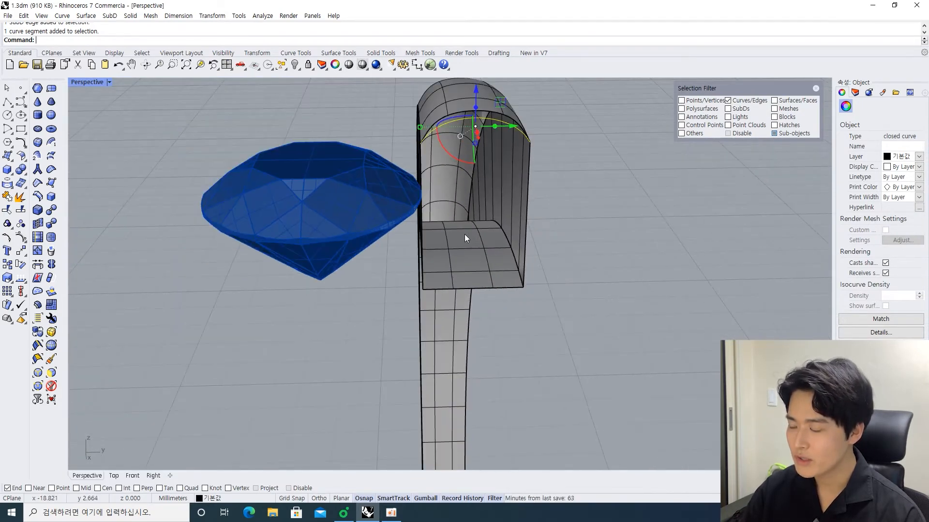
scroll(465, 239, down, 5)
right_drag(495, 233, 430, 232)
click(325, 293)
mouse_move(325, 293)
right_down()
mouse_move(474, 274)
mouse_move(319, 278)
mouse_move(330, 293)
right_up()
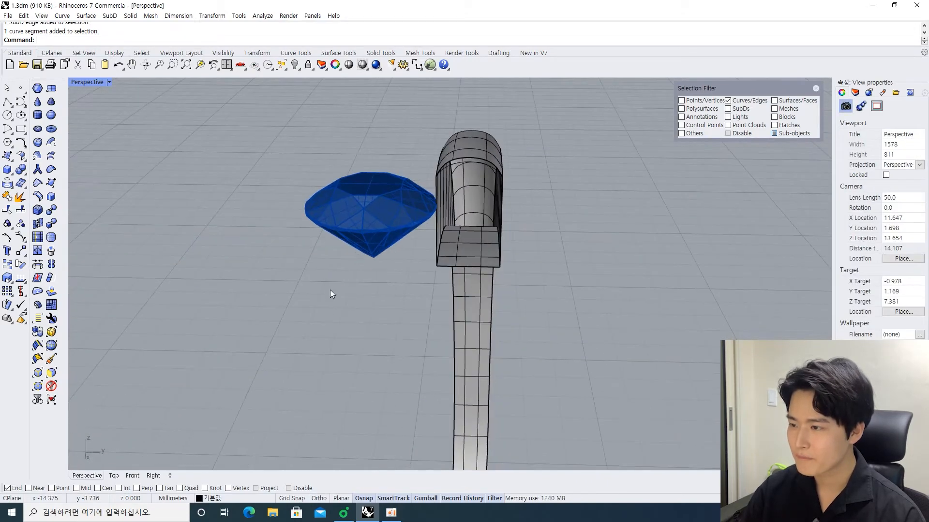
text(rv)
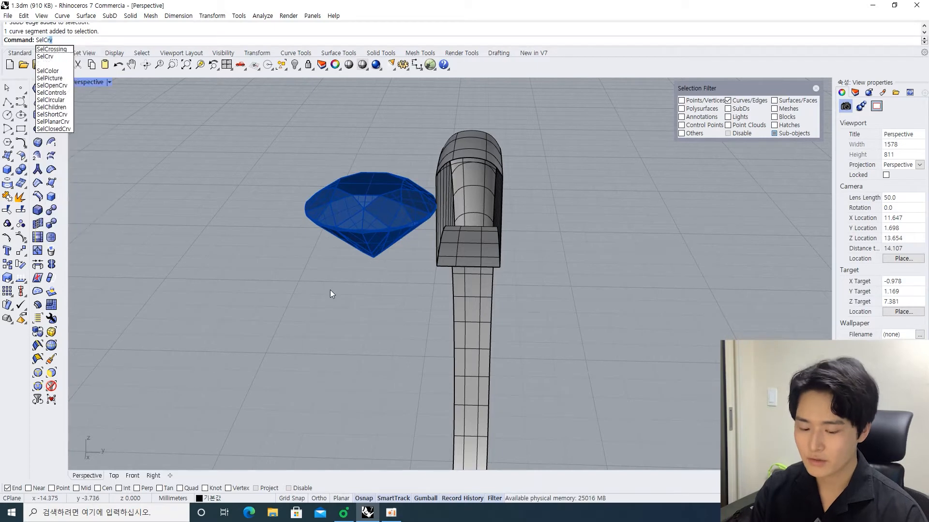
key(Return)
key(ctrl+h)
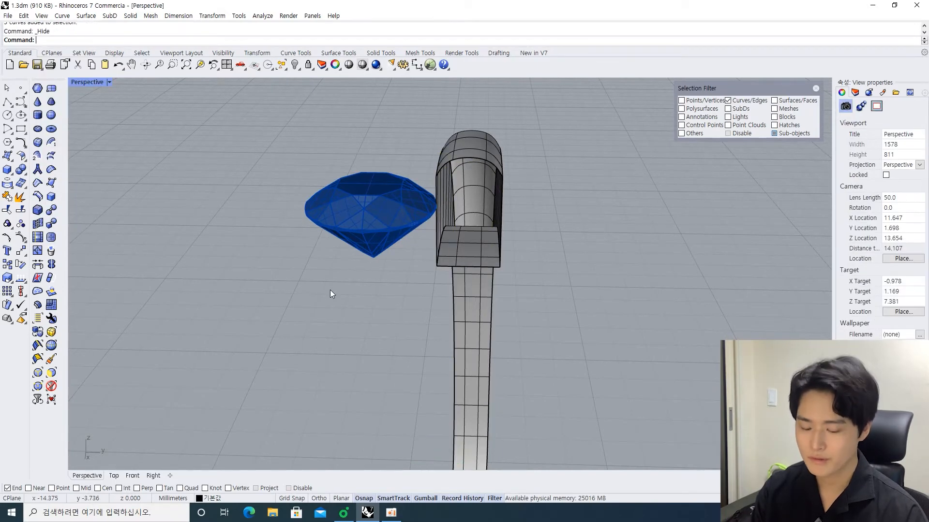
Stitch the bottom edge's inner vertex nearest the gem to the matching upper arch vertex at the open end, using the Average location.
scroll(445, 233, up, 4)
right_drag(445, 233, 401, 227)
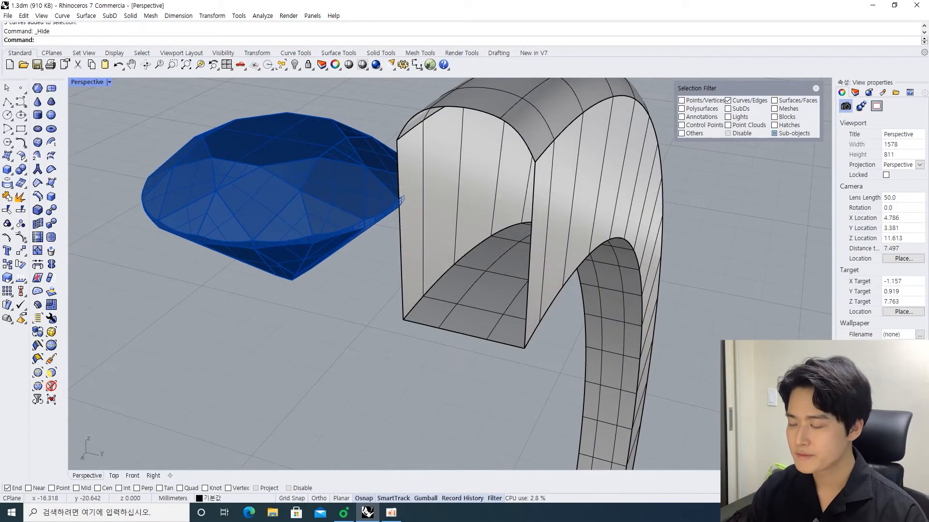
click(38, 183)
scroll(464, 329, up, 3)
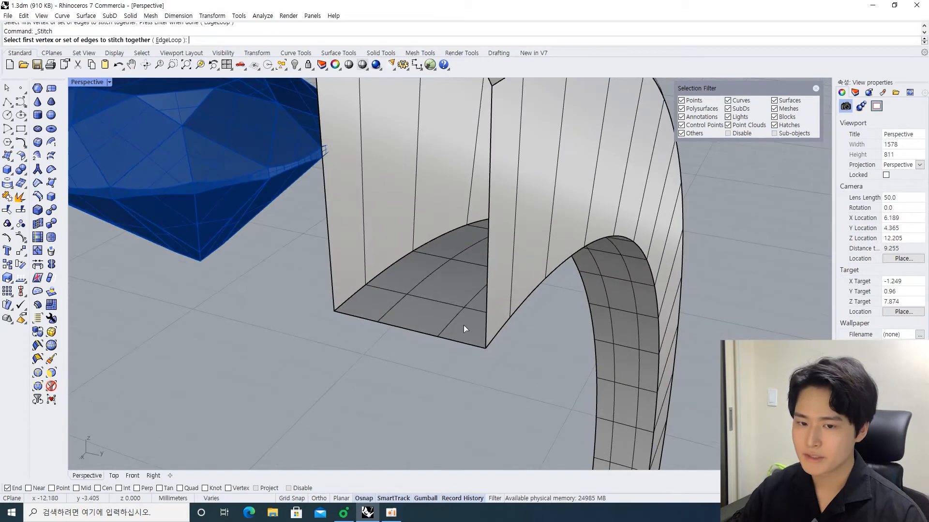
click(382, 323)
scroll(378, 321, down, 5)
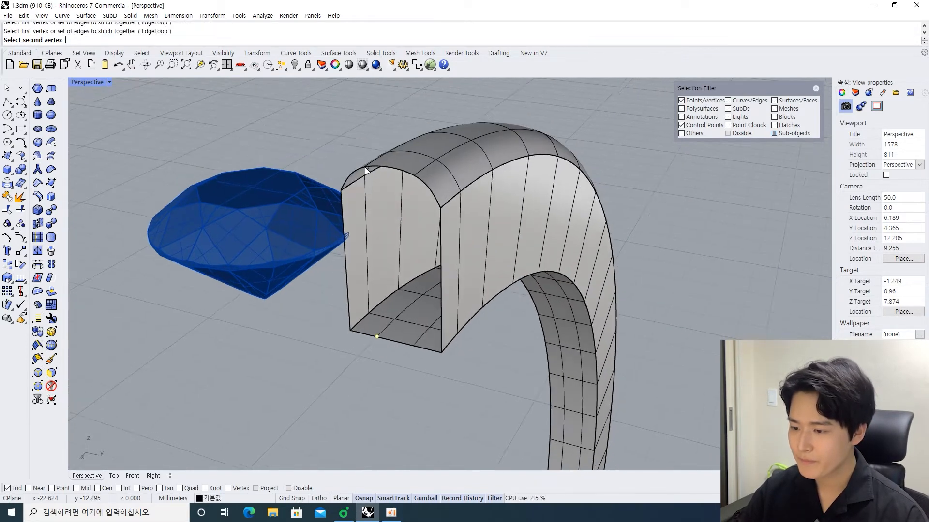
click(392, 158)
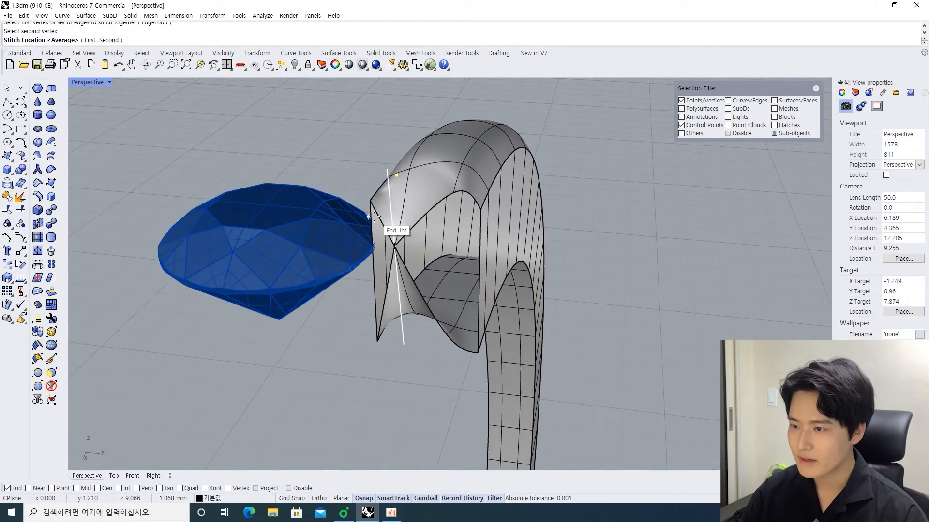
key(Return)
Stitch the other inner bottom vertex to its matching arch vertex at the open end, using the Average location.
right_drag(404, 250, 432, 266)
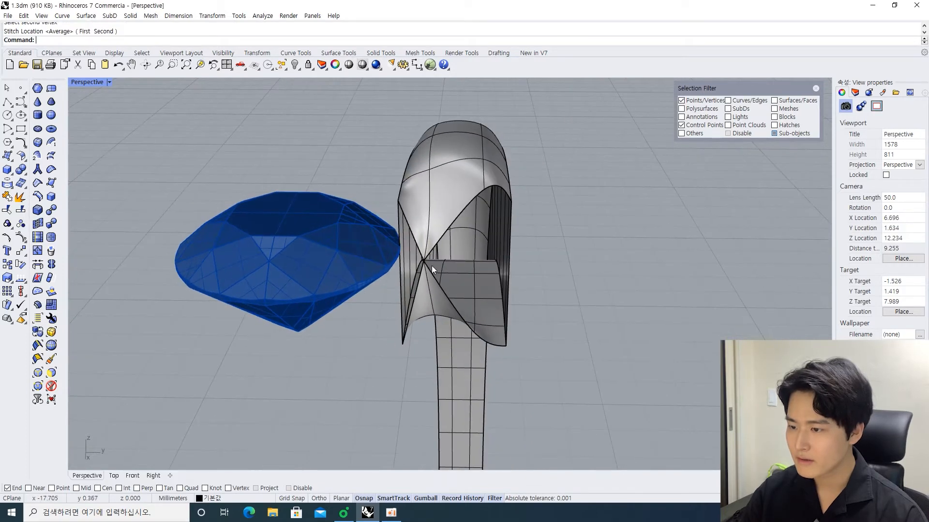
key(Return)
click(475, 332)
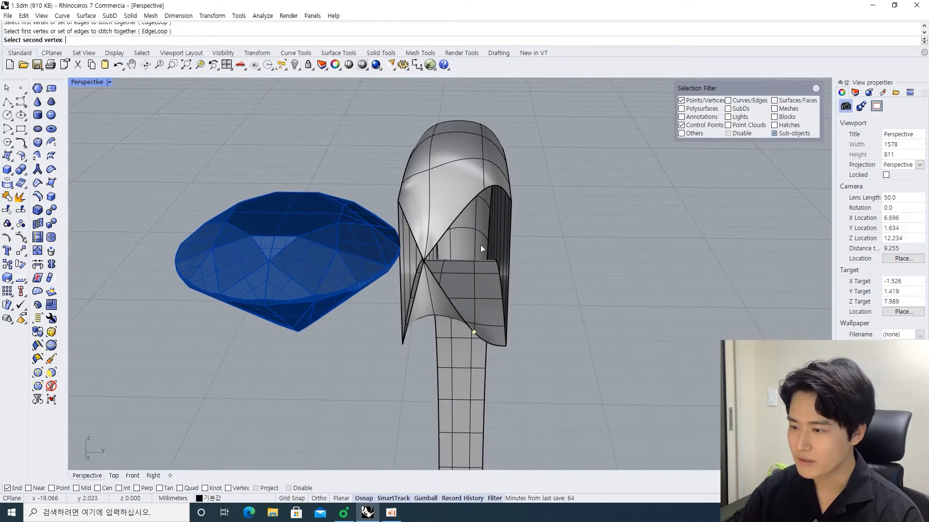
click(485, 192)
key(Return)
Stitch both outer corner vertex pairs of the open end at their Average location to close the tip.
right_drag(529, 291, 503, 290)
key(Return)
click(457, 349)
click(458, 205)
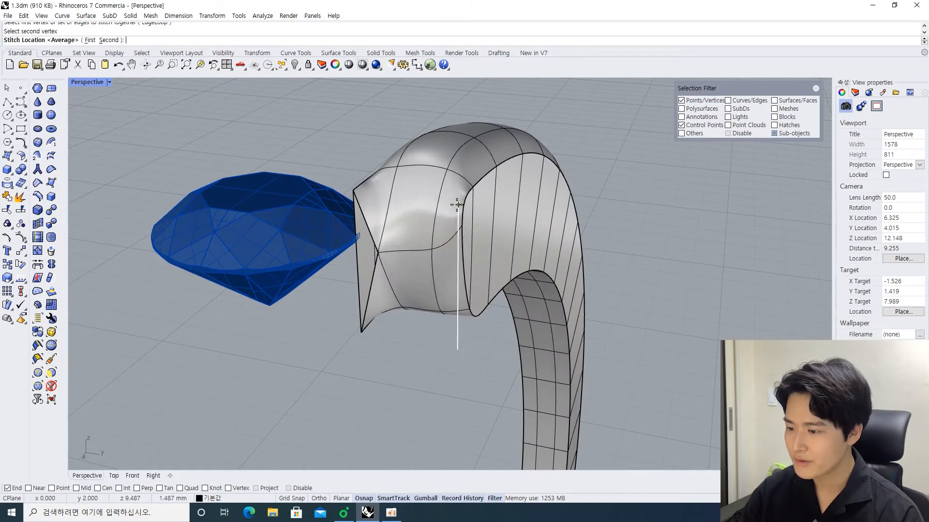
key(Return)
key(Return)
click(362, 333)
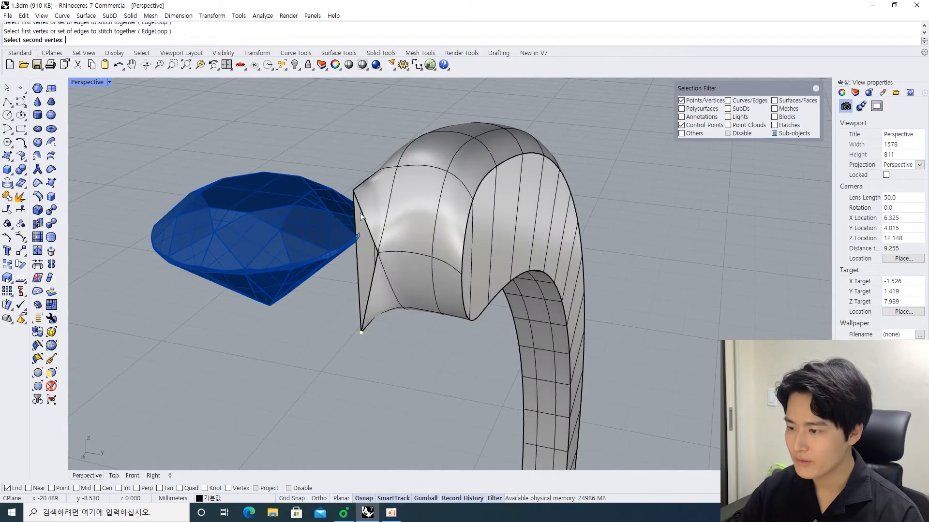
click(353, 193)
key(Return)
right_drag(353, 192, 422, 314)
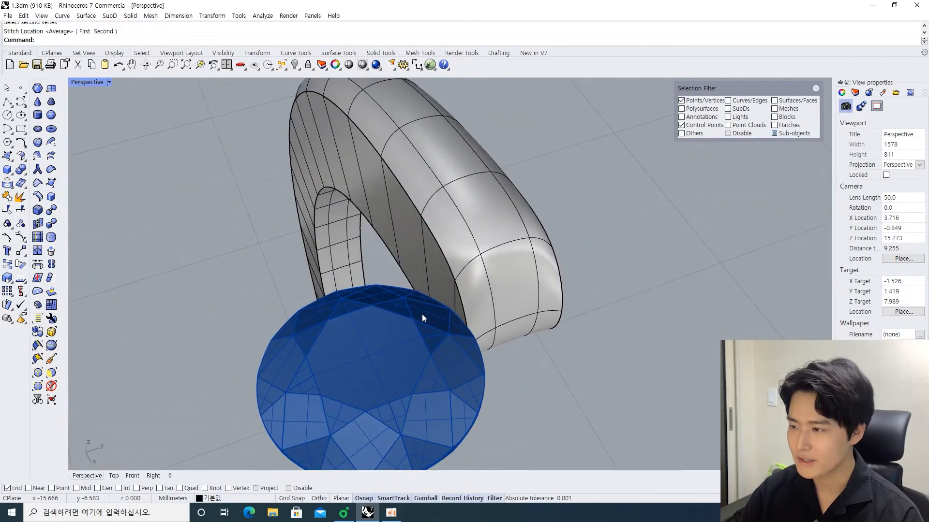
Change to the Top view and hide the displayed camera.
key(ctrl+F1)
scroll(448, 307, down, 3)
right_drag(481, 299, 427, 285)
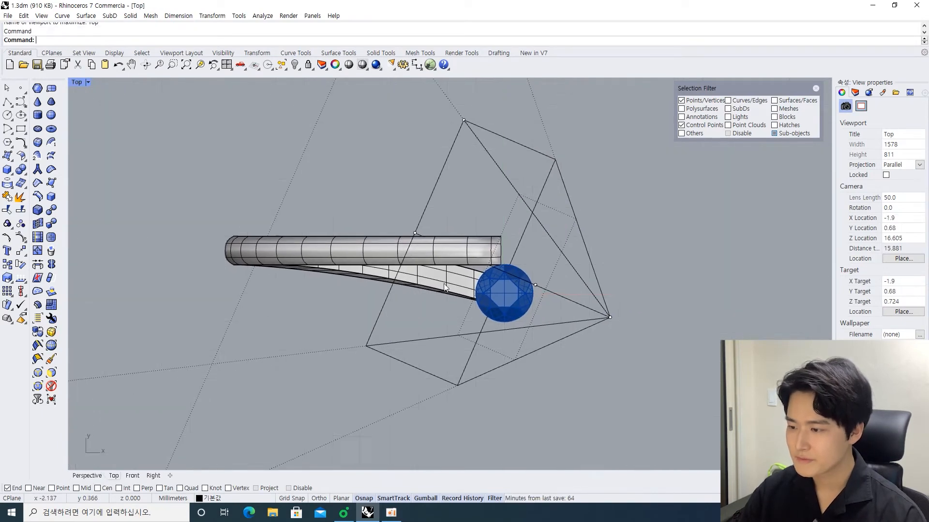
key(F6)
Round the closed tip by moving its corner vertices back and its middle vertices outward along X.
scroll(502, 255, up, 6)
right_drag(483, 249, 496, 220)
scroll(465, 234, up, 2)
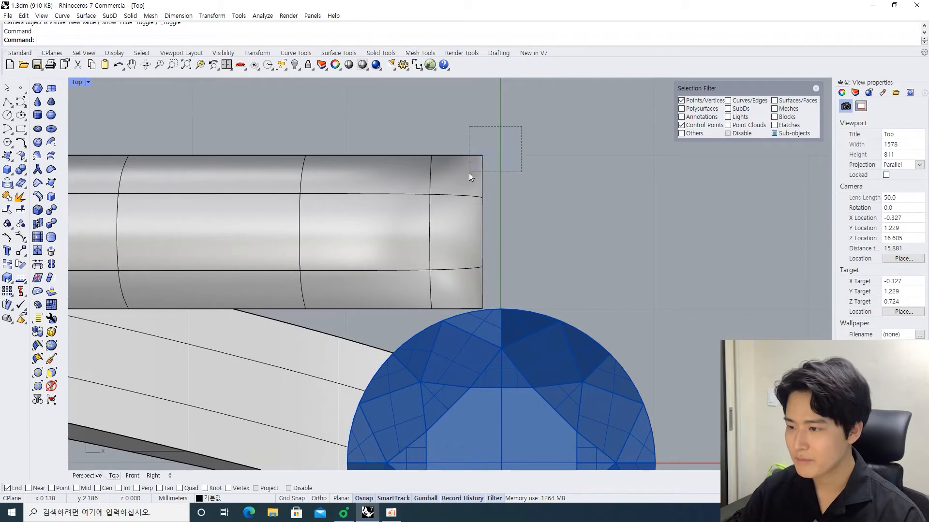
drag(472, 170, 470, 174)
right_drag(493, 294, 500, 271)
shift+drag(501, 272, 478, 296)
drag(521, 209, 495, 208)
drag(523, 166, 459, 245)
drag(522, 208, 535, 209)
key(Escape)
Move all the tip's end vertices forward along X, past the gem's centre axis.
scroll(566, 214, down, 5)
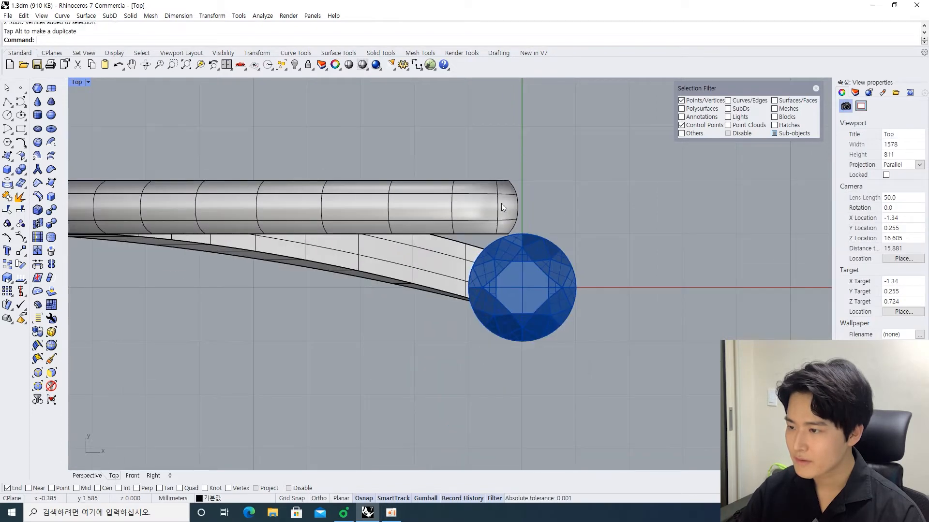
scroll(503, 202, down, 6)
right_drag(448, 207, 394, 216)
scroll(346, 210, up, 2)
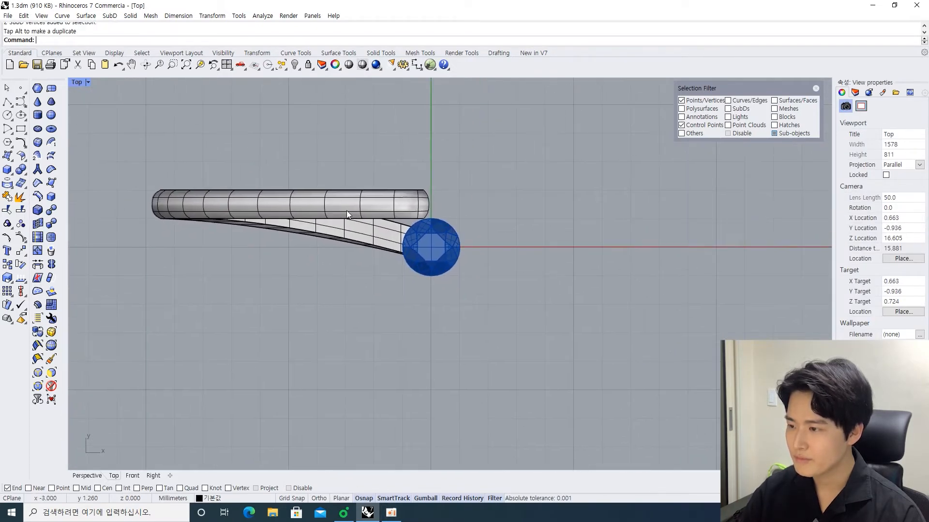
scroll(511, 173, up, 3)
drag(519, 161, 469, 238)
click(512, 263)
scroll(487, 178, up, 6)
drag(500, 172, 495, 188)
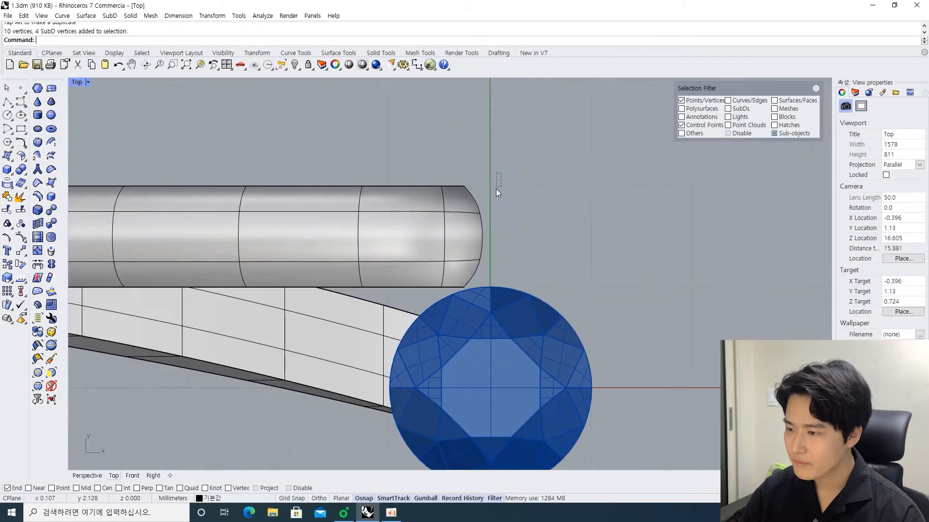
drag(451, 300, 451, 303)
right_drag(507, 257, 476, 211)
drag(469, 190, 540, 189)
click(526, 221)
Shift the second vertex row toward the tip, and rotate and move the end row down around the gem.
drag(437, 251, 397, 126)
drag(465, 192, 521, 198)
drag(582, 245, 492, 132)
drag(496, 223, 477, 207)
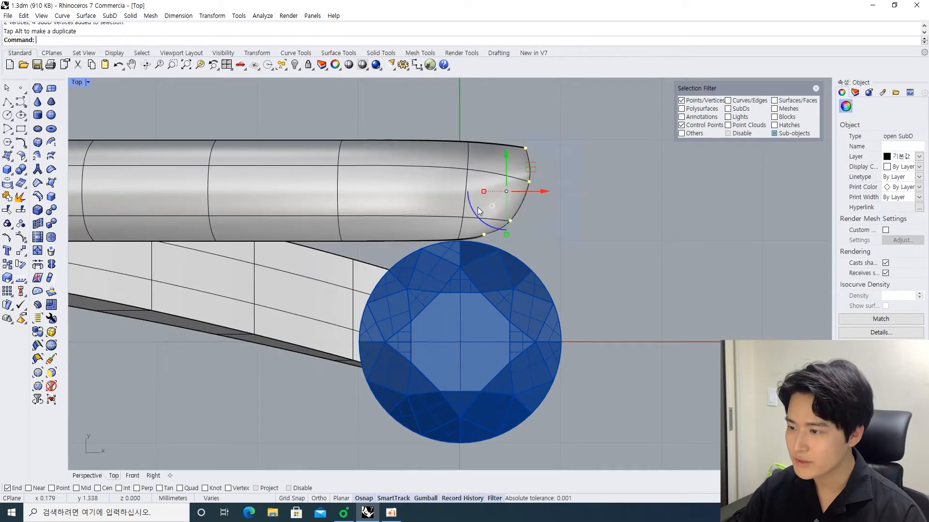
drag(533, 168, 653, 296)
Adjust the second vertex row so the arm's bend follows the gem's outline.
drag(509, 159, 455, 262)
right_drag(455, 262, 453, 284)
drag(517, 209, 538, 199)
Rotate and reposition the tip's end vertices so the tip rests against the gem's far side.
drag(653, 233, 575, 363)
right_drag(573, 363, 532, 293)
drag(574, 213, 552, 221)
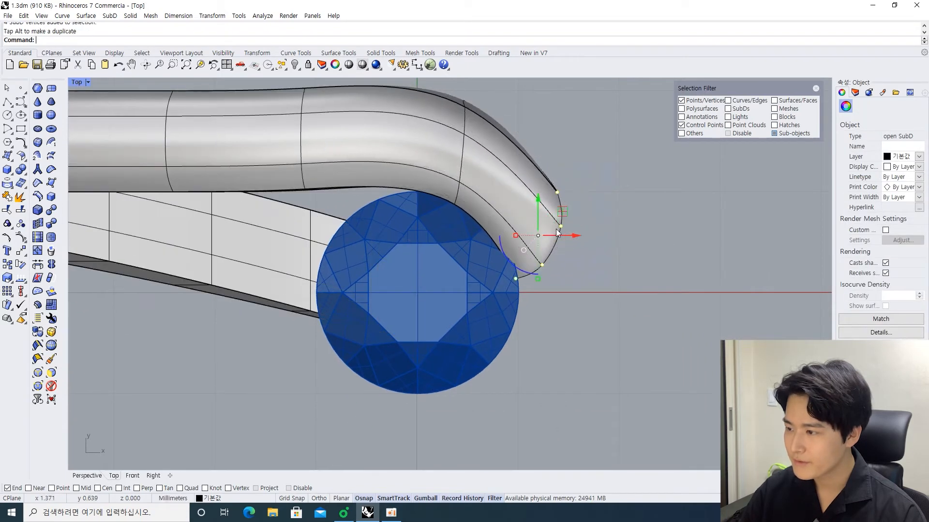
drag(525, 275, 518, 274)
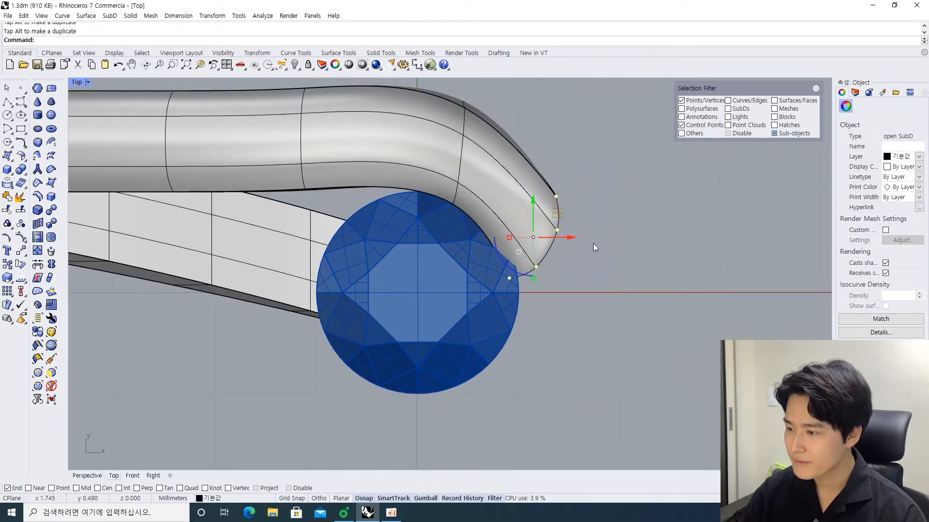
click(583, 217)
drag(555, 218, 545, 237)
drag(580, 188, 591, 210)
key(Escape)
Move the vertex row just before the bend outward from the gem to smooth the transition into the curve.
right_drag(510, 175, 519, 245)
drag(493, 174, 442, 258)
click(414, 238)
scroll(413, 240, down, 6)
right_drag(408, 261, 434, 259)
drag(399, 170, 369, 257)
scroll(364, 237, up, 10)
drag(426, 191, 437, 160)
drag(463, 201, 510, 212)
drag(460, 183, 459, 176)
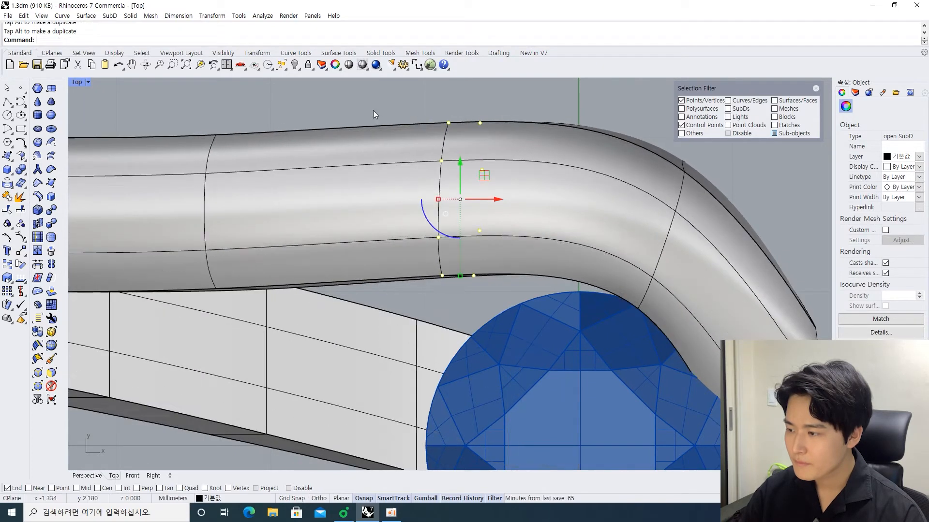
click(377, 118)
Examine the bent arm's flow and its fit around the gem from above.
scroll(375, 118, down, 6)
scroll(374, 124, down, 4)
scroll(413, 178, up, 3)
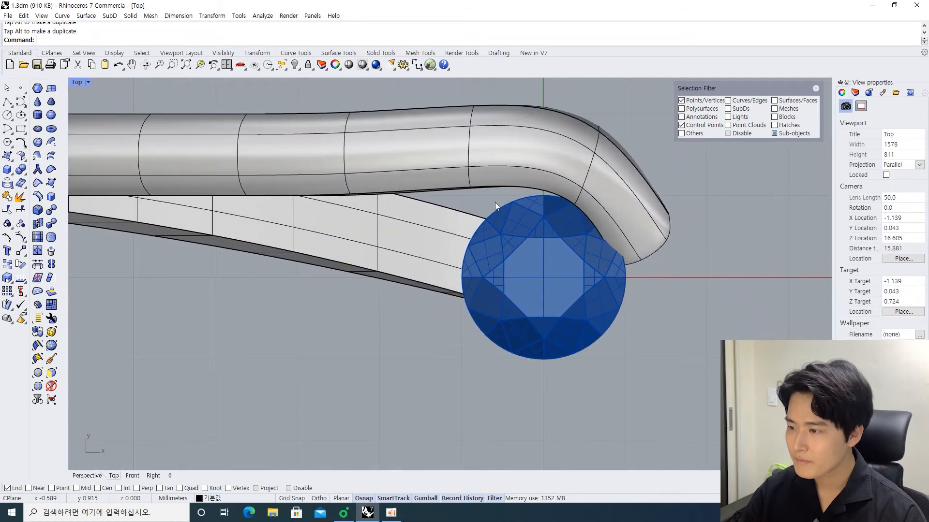
right_drag(491, 203, 408, 183)
scroll(464, 192, down, 4)
scroll(469, 192, up, 3)
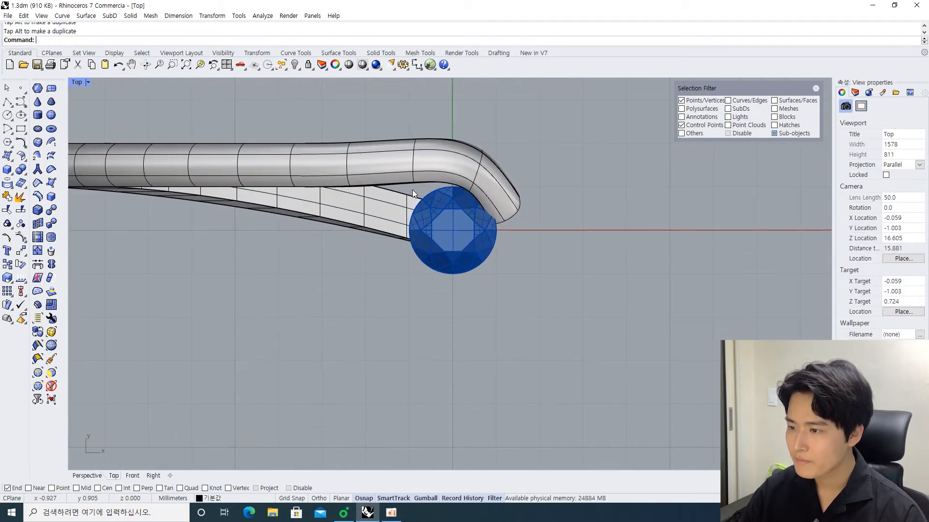
right_drag(472, 199, 521, 275)
scroll(532, 218, down, 5)
right_drag(525, 213, 450, 208)
scroll(445, 213, up, 5)
right_drag(413, 236, 468, 193)
scroll(375, 227, down, 2)
scroll(451, 173, up, 2)
Display all four viewports and examine in Perspective how the bent tip wraps around the gem.
key(ctrl+m)
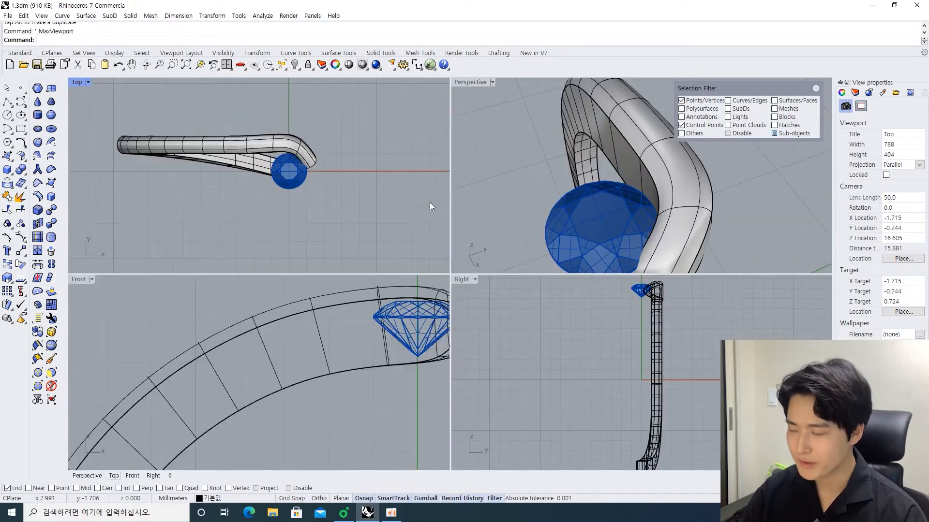
right_drag(580, 202, 633, 213)
scroll(622, 181, up, 6)
shift+right_drag(709, 215, 599, 167)
right_drag(600, 167, 529, 170)
scroll(607, 205, up, 4)
scroll(607, 204, up, 2)
scroll(659, 173, down, 4)
shift+right_drag(593, 175, 649, 194)
right_drag(202, 121, 271, 192)
scroll(343, 161, up, 10)
scroll(342, 160, up, 3)
right_drag(342, 160, 322, 129)
drag(410, 127, 348, 202)
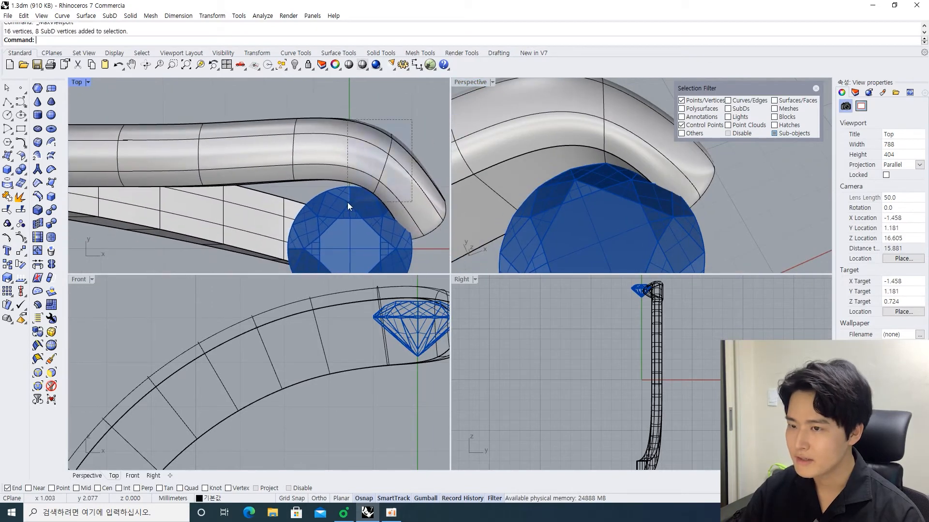
scroll(377, 176, up, 5)
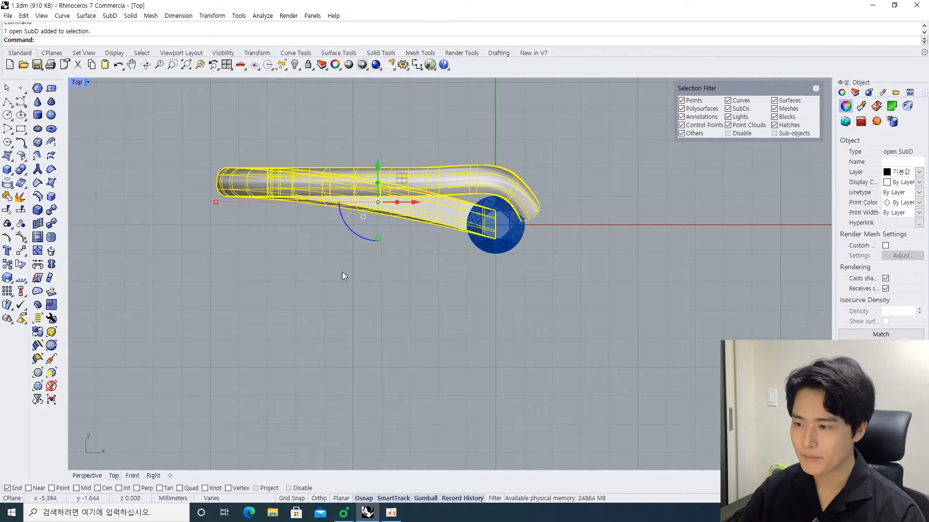
click(342, 271)
Rotate a copy of the SubD half ring 180 degrees about the origin to form the opposite half.
click(312, 189)
right_drag(413, 183, 329, 176)
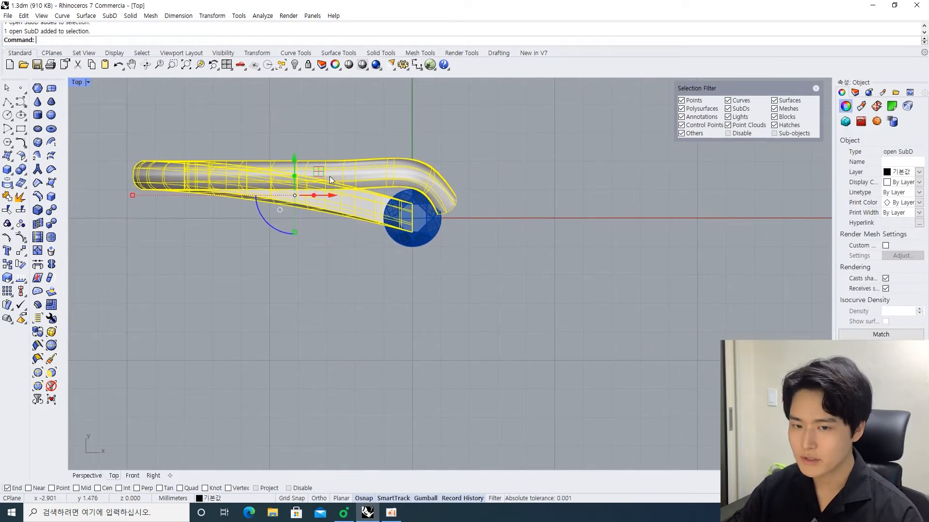
text(Rotat)
key(BackSpace)
key(BackSpace)
text(te)
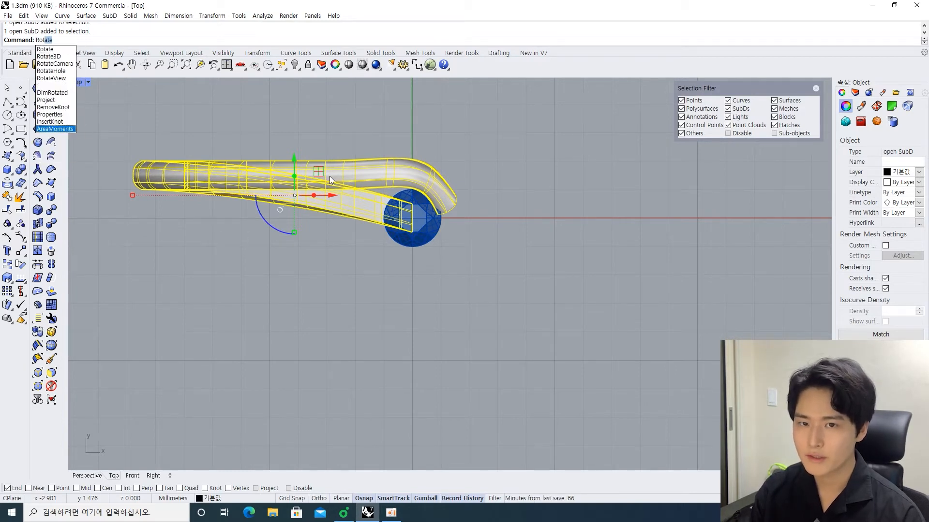
key(Return)
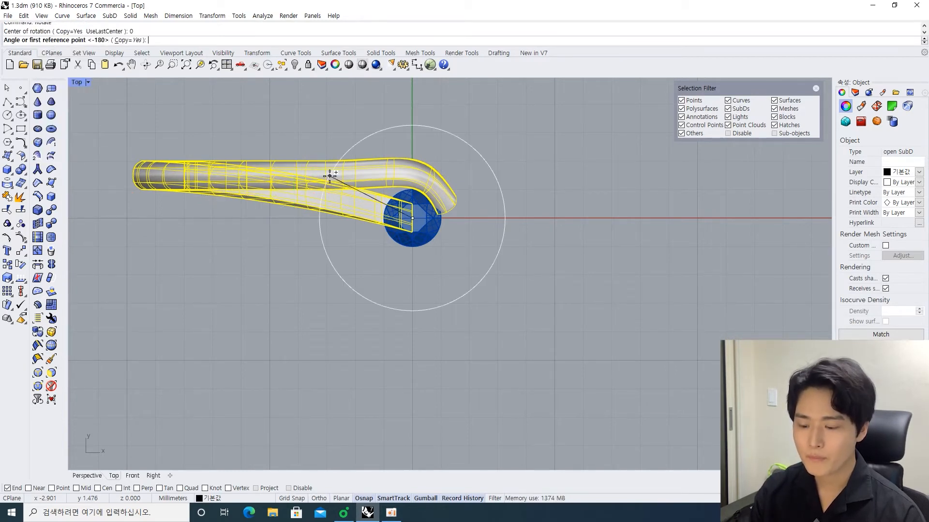
click(138, 208)
click(585, 215)
key(Return)
key(Escape)
Examine both ring halves around the gem in the Top view and in a maximized Perspective view.
right_drag(393, 226, 415, 234)
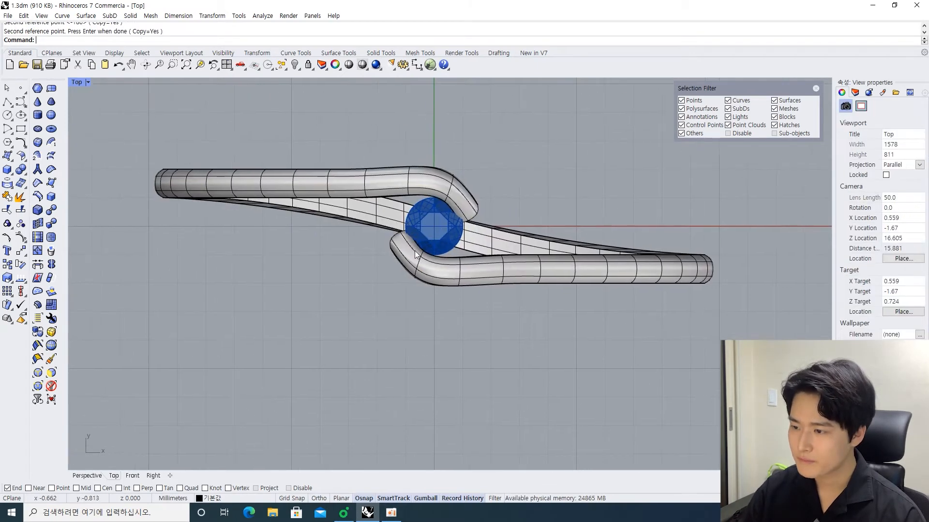
scroll(415, 234, up, 3)
scroll(410, 221, down, 5)
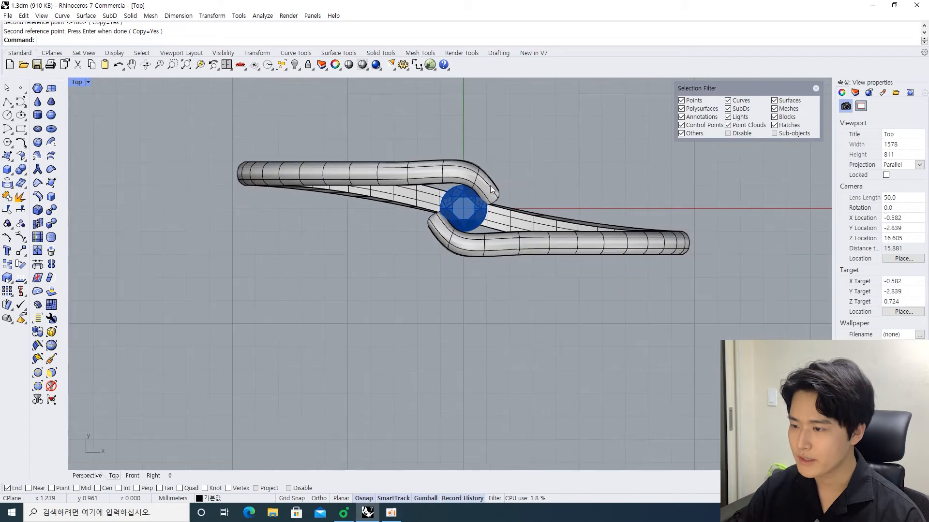
click(381, 189)
shift+click(490, 250)
click(370, 289)
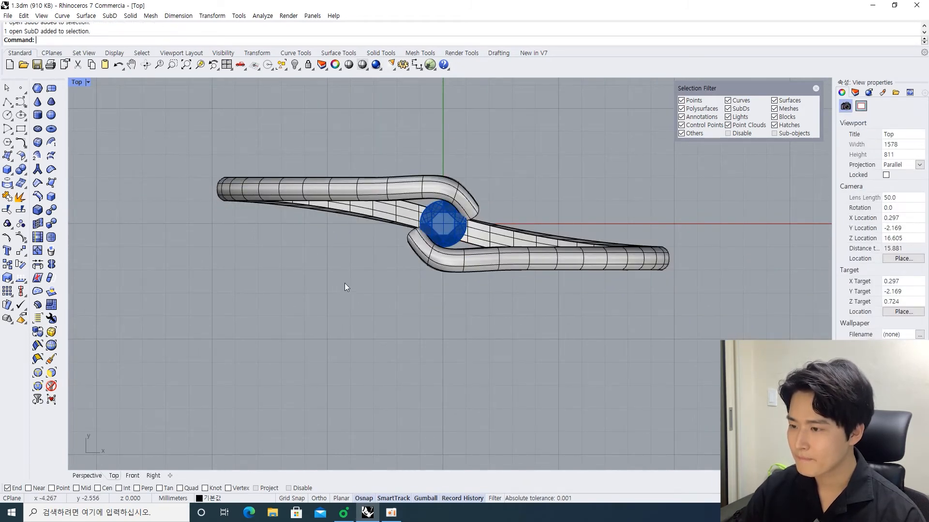
key(ctrl+m)
right_drag(477, 248, 555, 204)
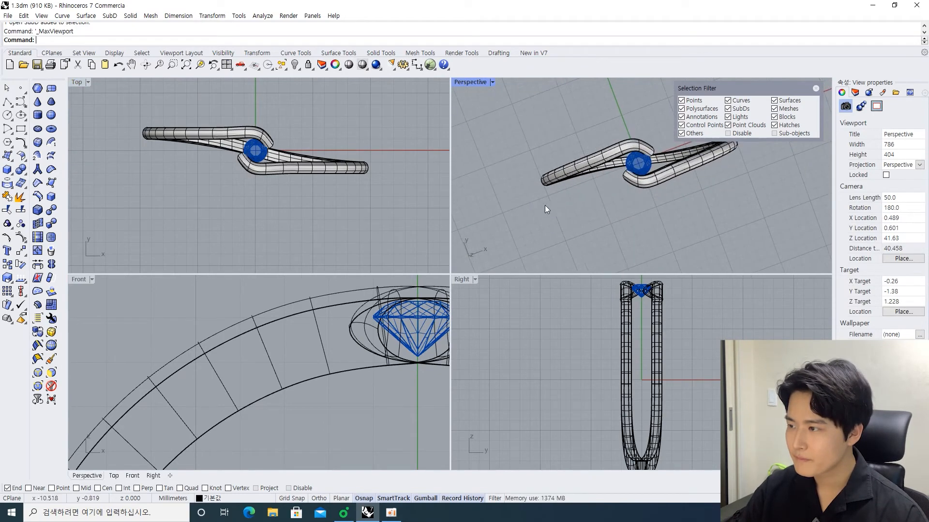
right_drag(454, 208, 365, 205)
key(ctrl+m)
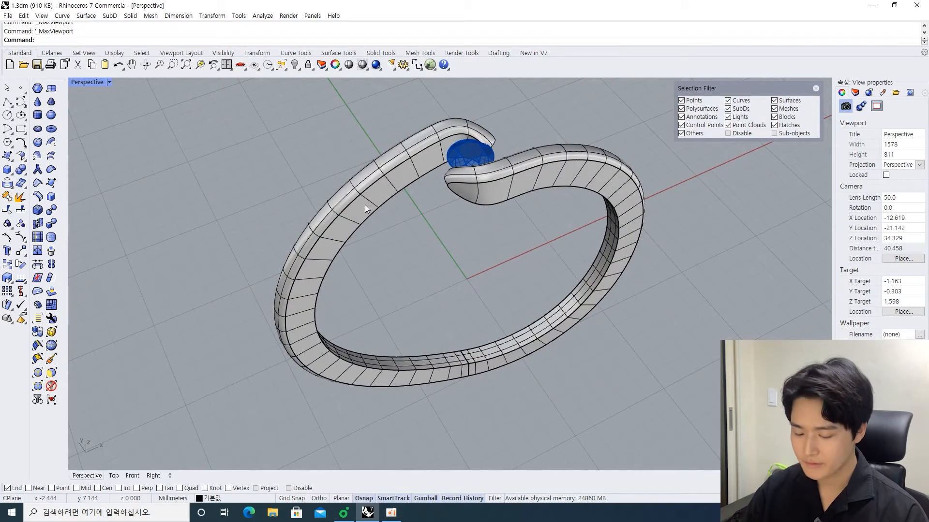
Select the two ring halves in turn to check whether they are separate SubD objects.
click(365, 204)
click(538, 190)
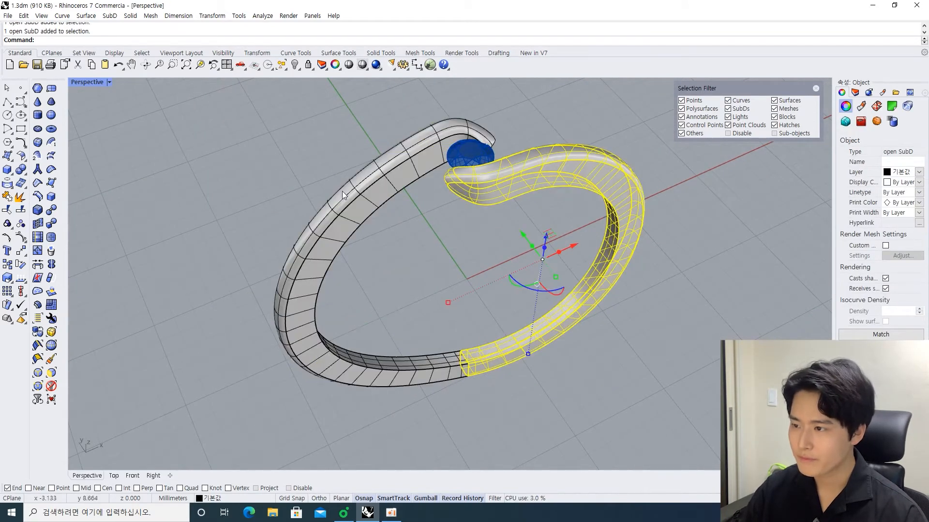
click(342, 192)
click(535, 186)
click(373, 191)
click(503, 190)
click(457, 193)
click(393, 181)
click(498, 188)
click(396, 184)
click(490, 189)
click(394, 186)
click(508, 191)
click(394, 188)
click(488, 189)
click(394, 186)
click(507, 188)
click(394, 186)
click(518, 187)
click(395, 183)
click(495, 183)
click(400, 179)
click(491, 185)
click(405, 177)
click(493, 184)
click(394, 182)
click(328, 173)
Display the Perspective view in Art Color and examine the seam between the two halves at the base of the ring.
scroll(328, 172, down, 4)
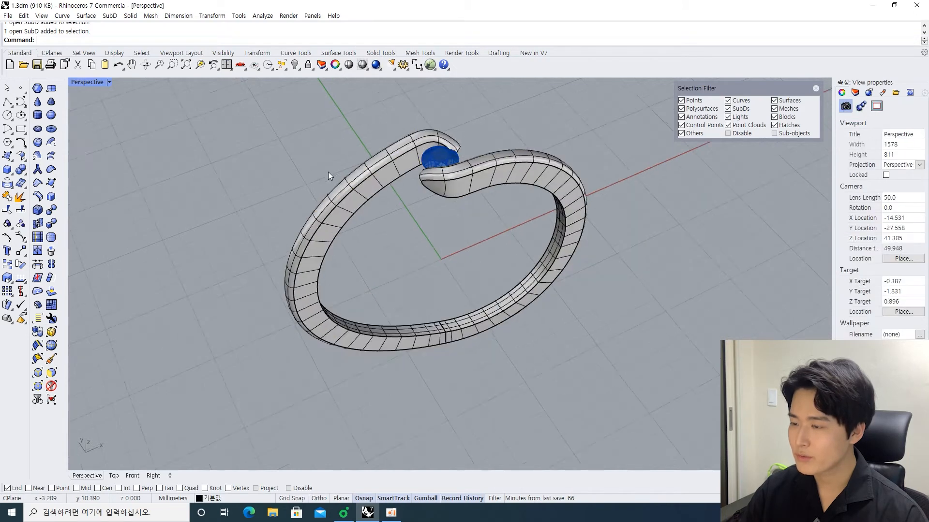
shift+right_drag(346, 190, 391, 214)
click(109, 82)
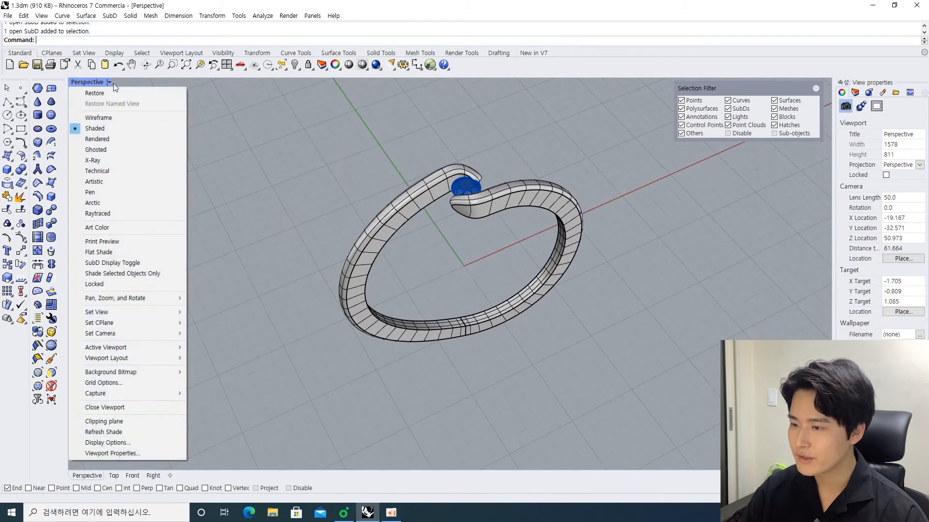
click(128, 224)
right_drag(463, 280, 441, 256)
shift+right_drag(481, 305, 459, 243)
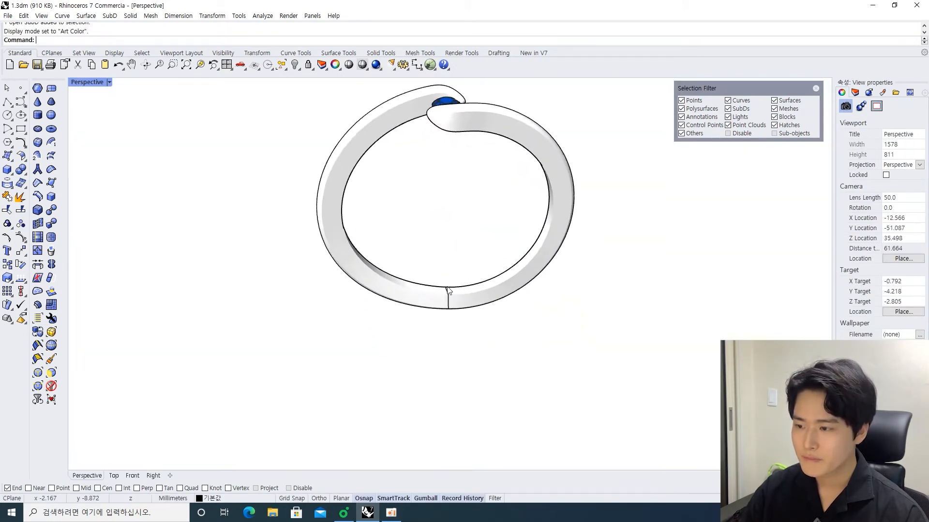
scroll(452, 306, up, 16)
scroll(446, 299, up, 15)
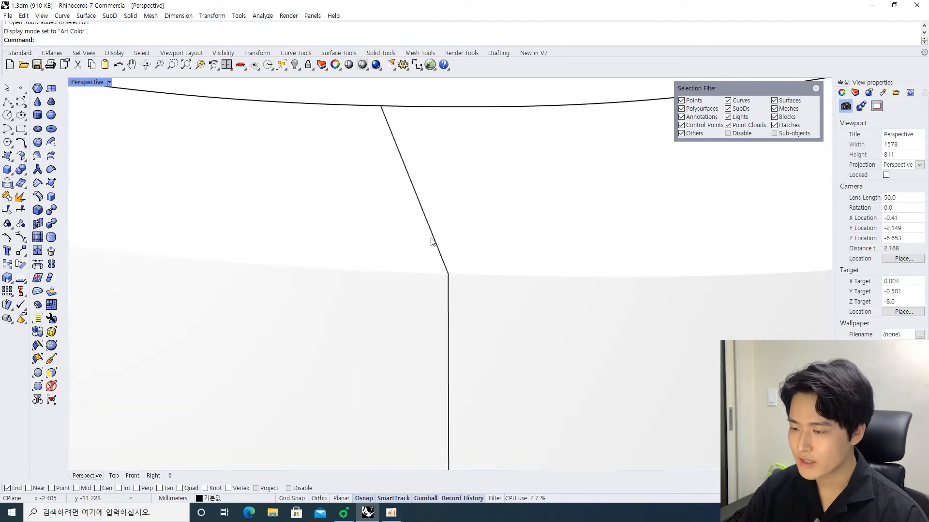
scroll(432, 242, down, 6)
shift+right_drag(444, 274, 456, 213)
scroll(450, 232, up, 14)
scroll(459, 199, down, 10)
scroll(460, 187, down, 6)
scroll(455, 232, down, 4)
scroll(456, 198, down, 8)
scroll(456, 175, down, 8)
shift+right_drag(456, 179, 466, 149)
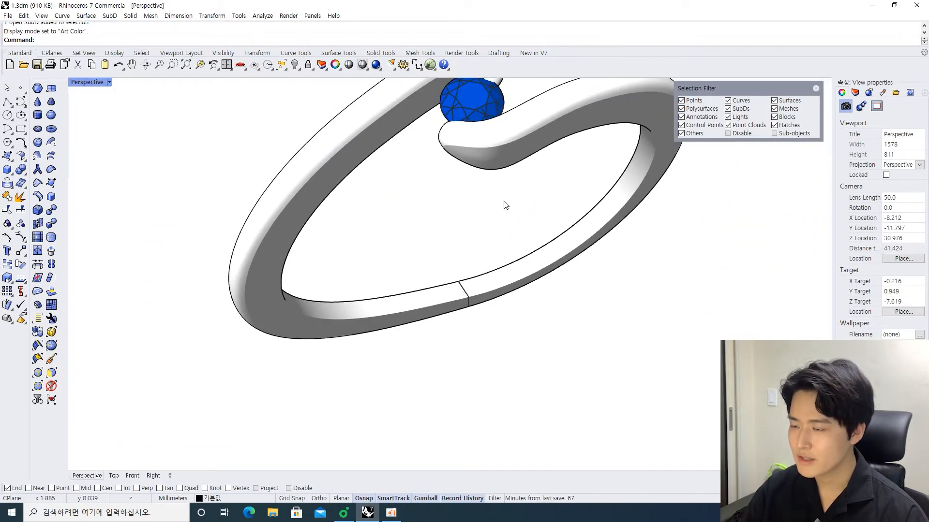
right_drag(495, 213, 449, 202)
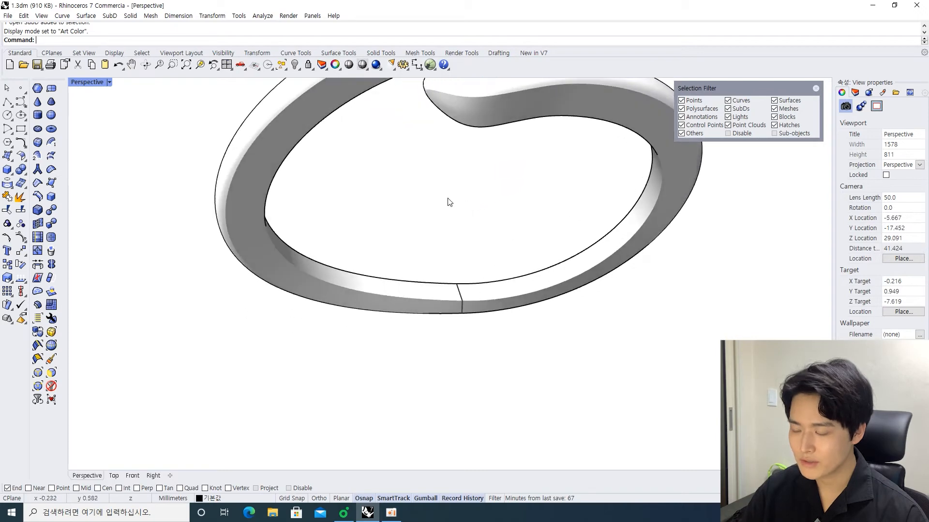
Return the Perspective view to Shaded display and limit selection to curves and edges for the seam.
click(109, 82)
click(107, 126)
scroll(458, 301, up, 15)
key(F3)
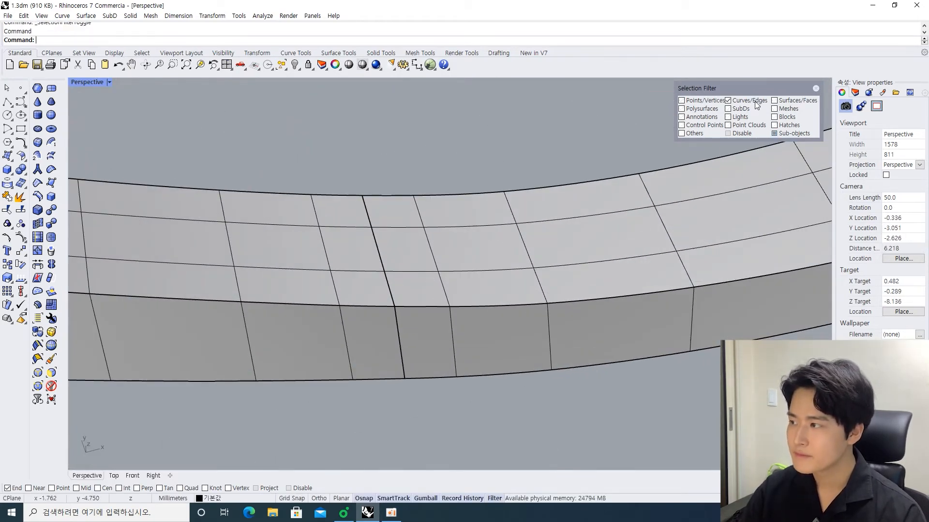
scroll(478, 201, up, 8)
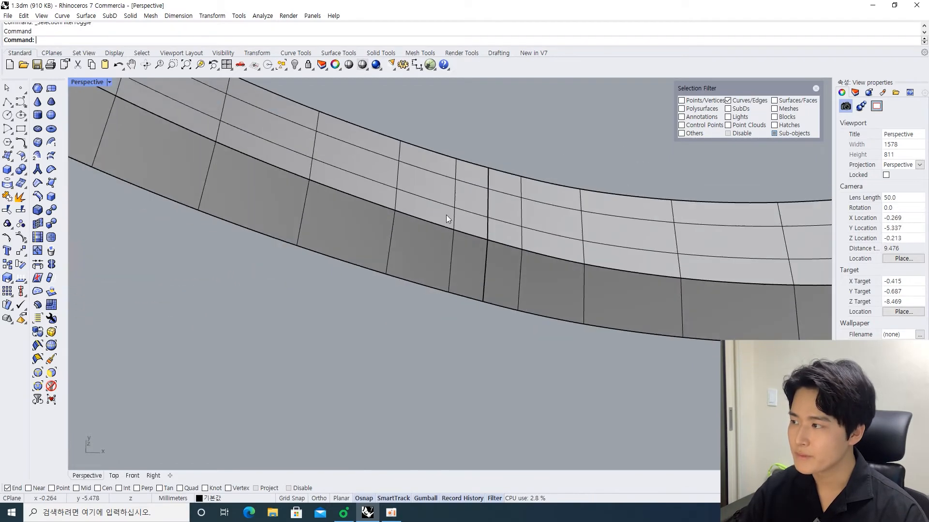
Examine the overlapping edges at the base seam and how the two open SubD halves meet there.
click(432, 236)
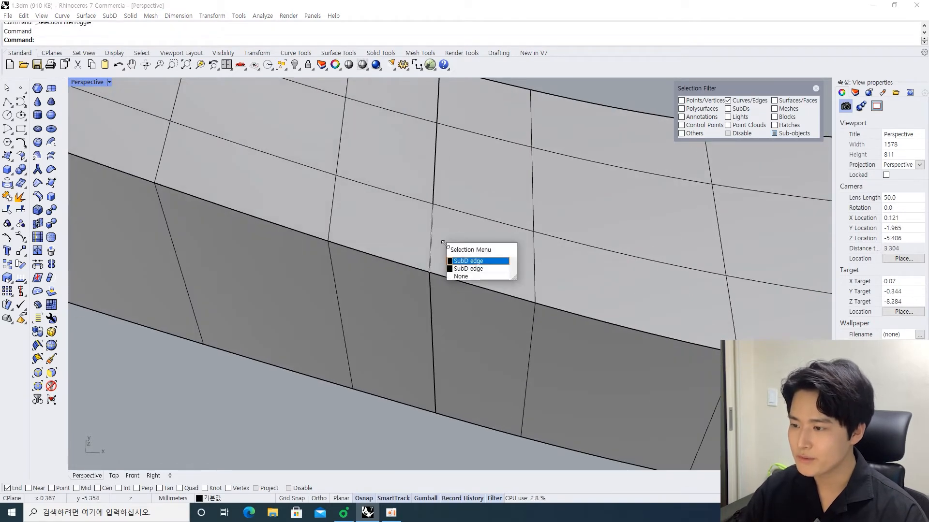
click(463, 259)
scroll(431, 251, up, 2)
scroll(431, 251, up, 2)
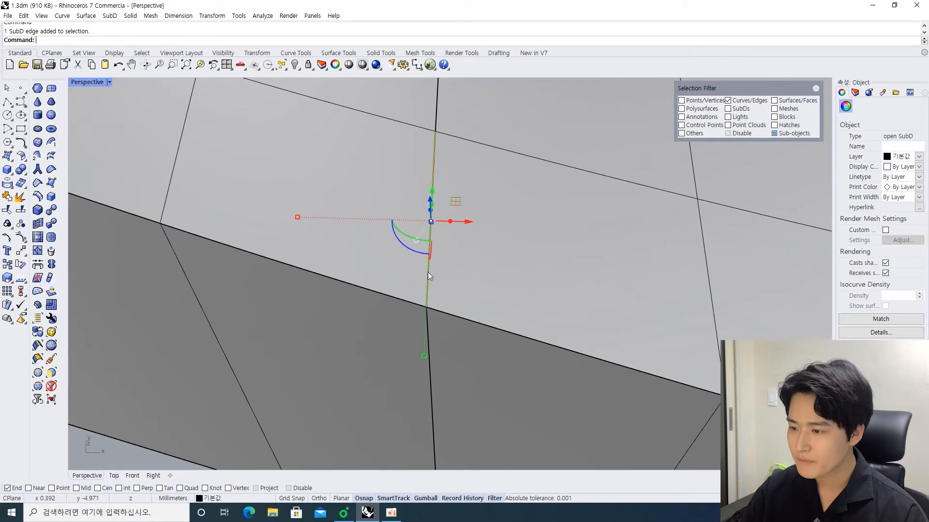
click(427, 272)
click(465, 306)
scroll(423, 278, down, 3)
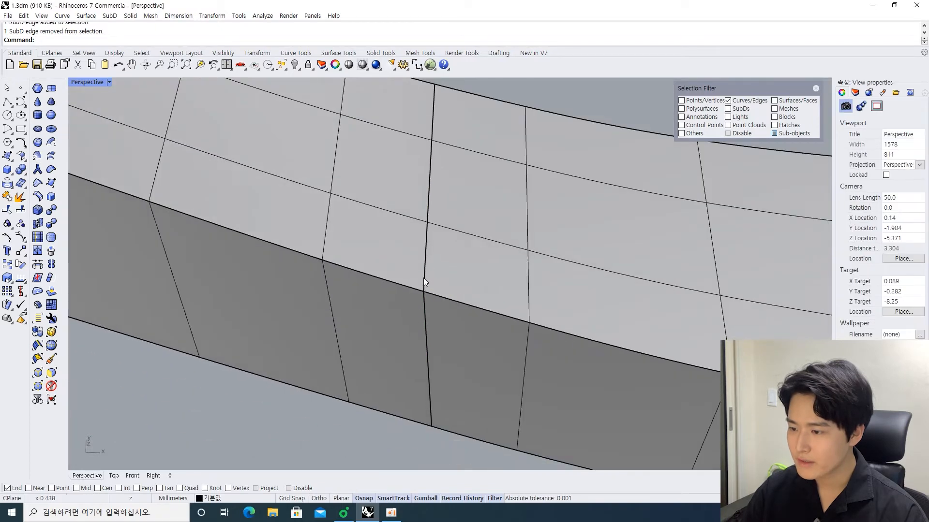
scroll(327, 214, down, 6)
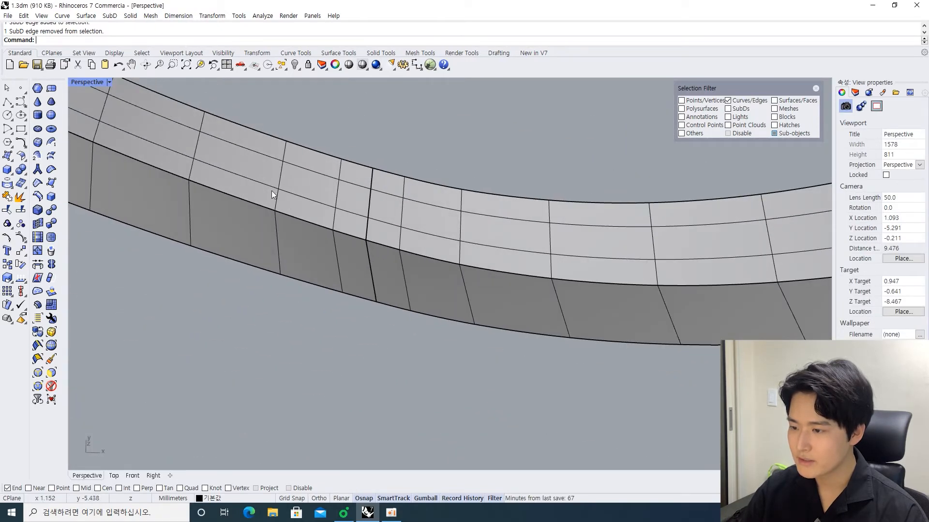
click(322, 202)
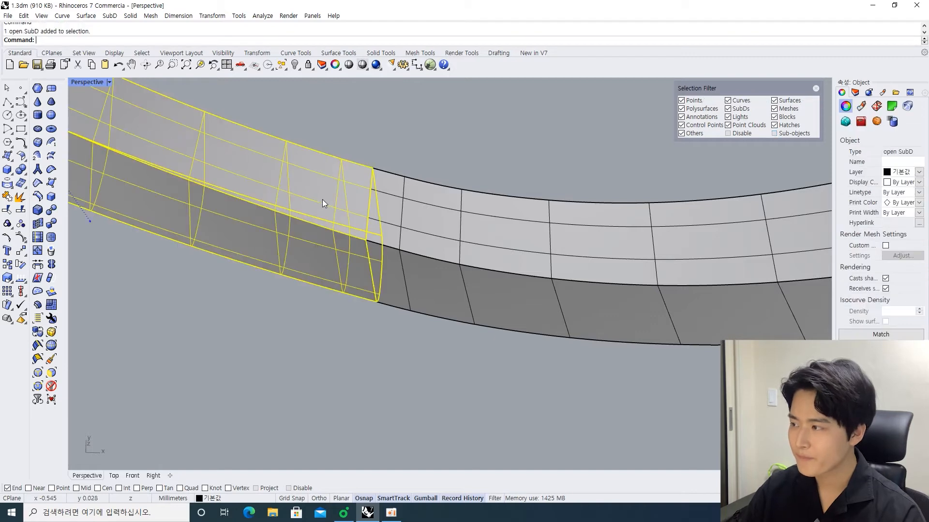
scroll(317, 191, up, 5)
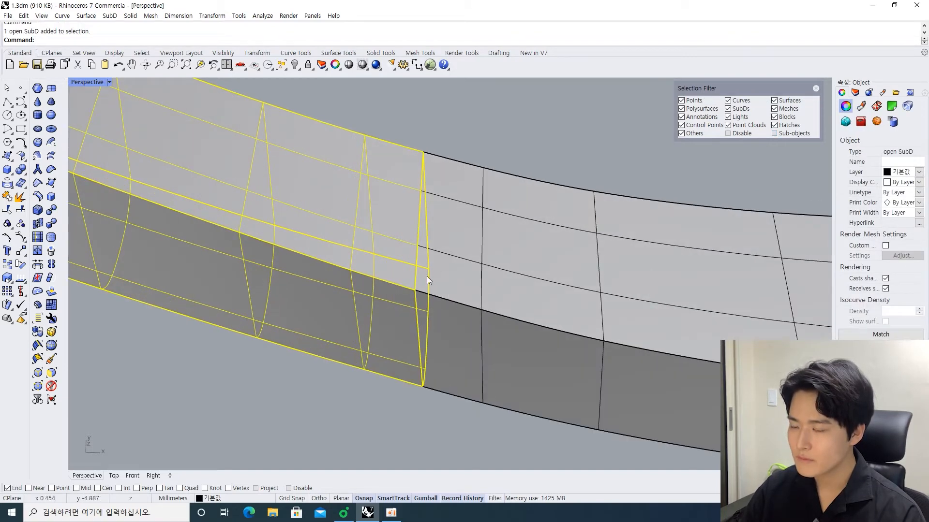
click(528, 269)
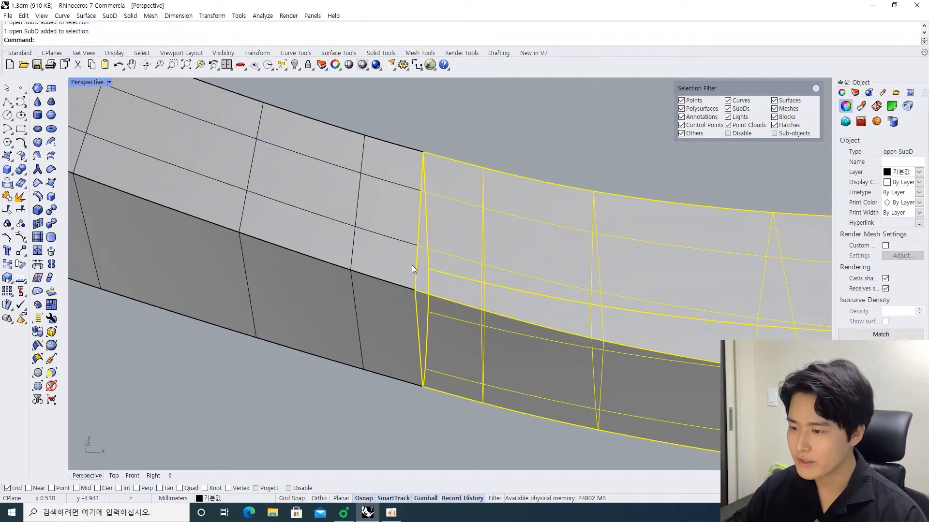
click(520, 117)
Select the overlapping seam edges of both halves and extend the selection to their complete edge loops.
key(F3)
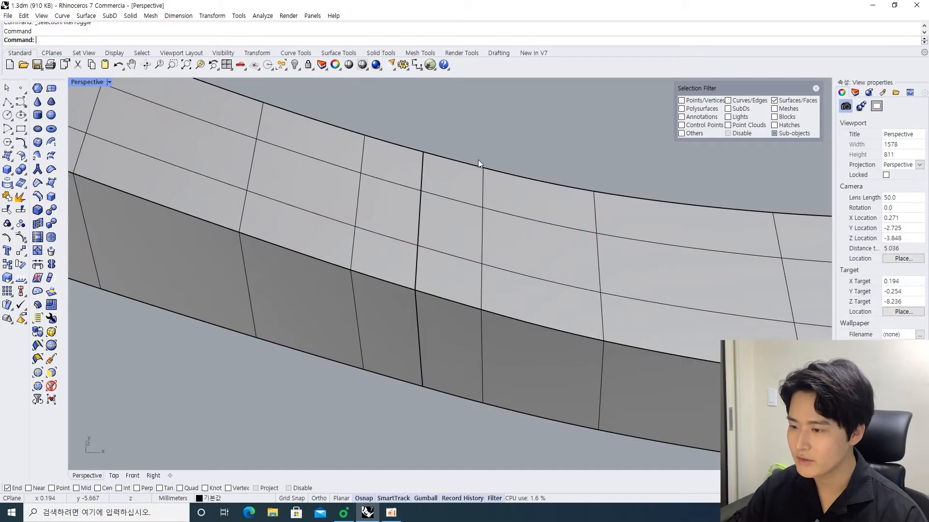
key(F2)
scroll(453, 206, up, 4)
click(371, 325)
click(410, 344)
scroll(383, 281, up, 2)
shift+click(381, 282)
click(401, 304)
scroll(400, 307, down, 4)
scroll(422, 146, down, 3)
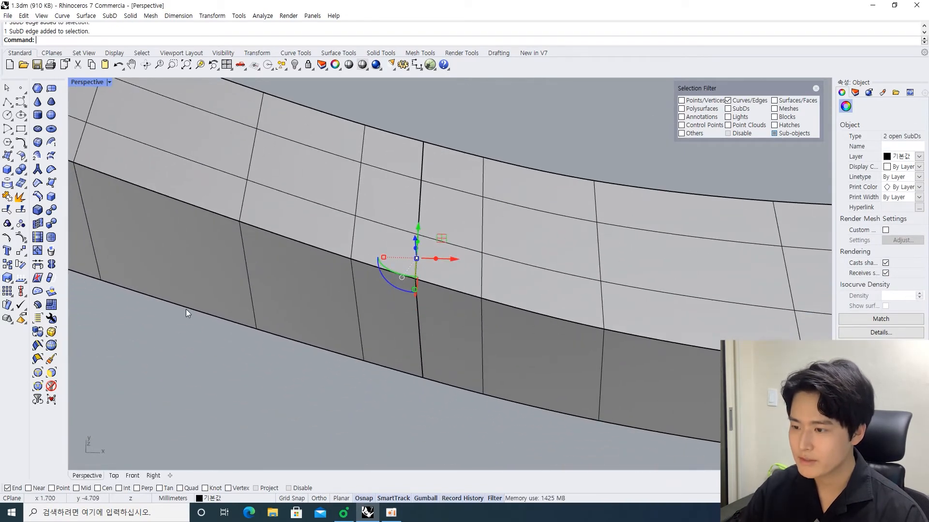
click(39, 345)
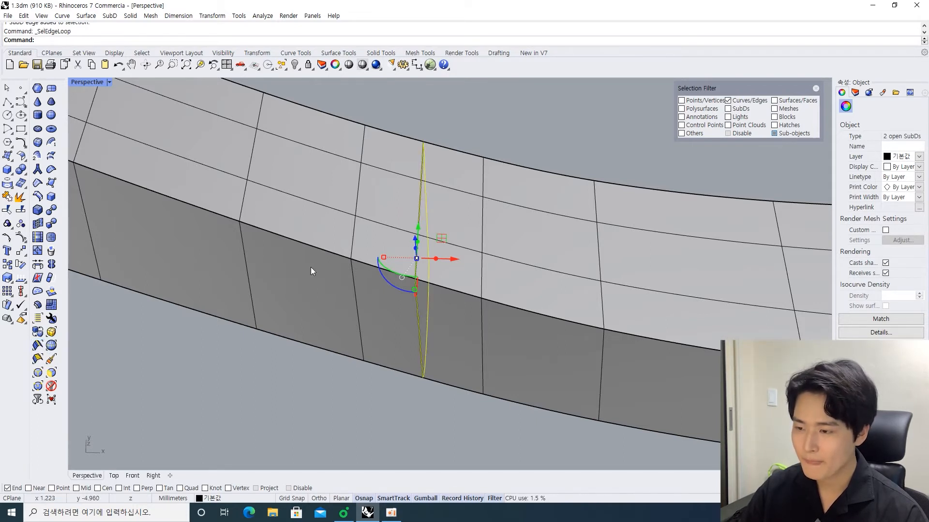
Stitch the two selected edge loops at the base seam together using the Average stitch location.
scroll(411, 239, up, 3)
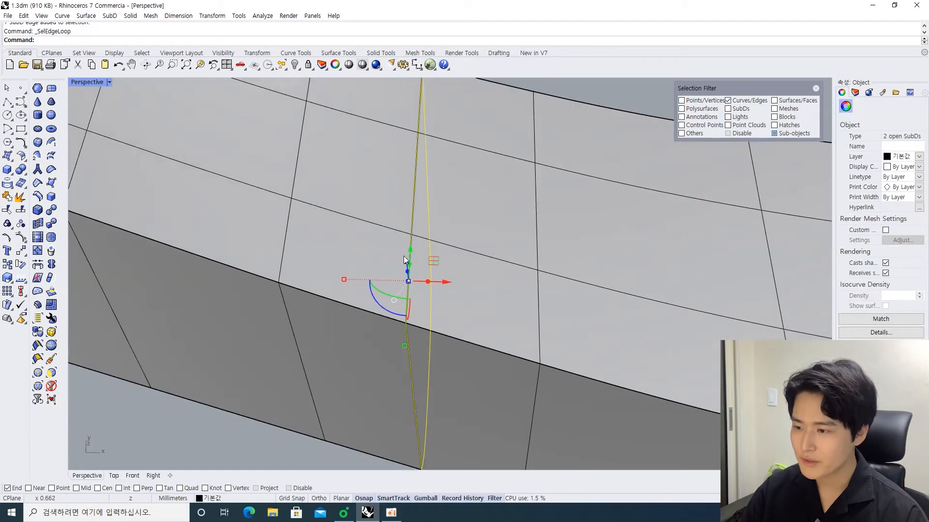
scroll(409, 249, down, 2)
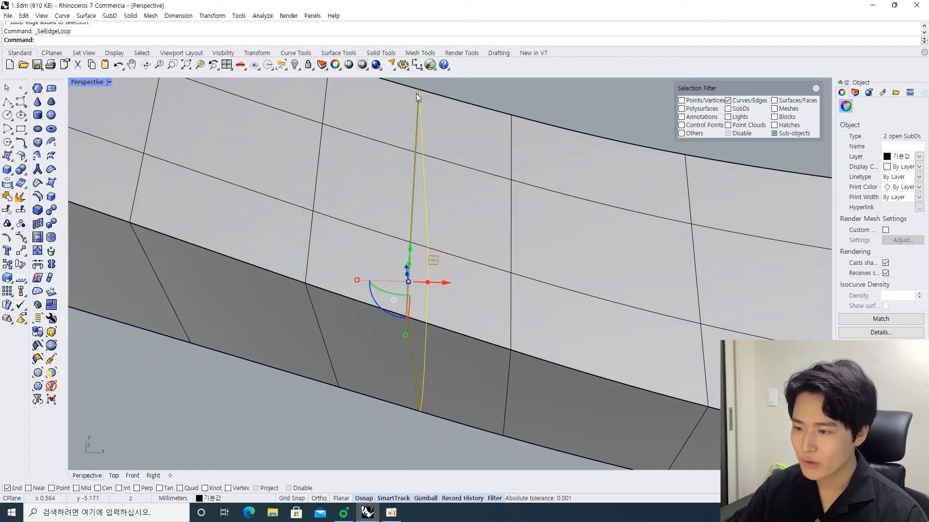
right_drag(439, 261, 353, 238)
click(37, 223)
right_click(336, 249)
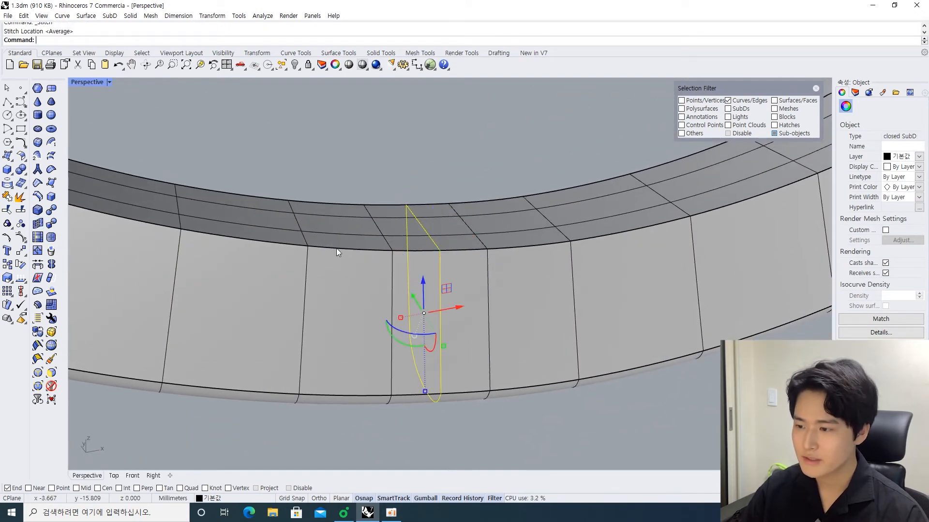
Check an edge on the stitched seam and restore the selection filter to whole objects.
click(421, 230)
click(424, 231)
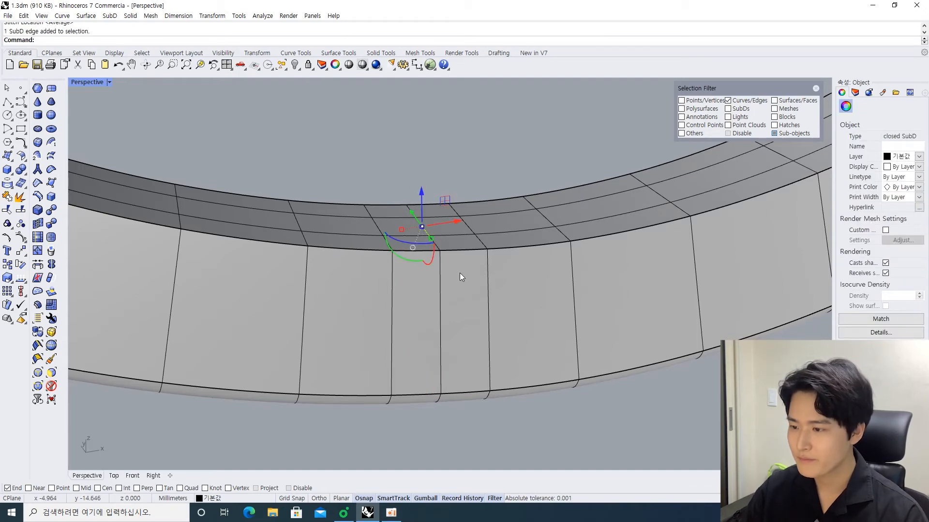
click(460, 162)
scroll(461, 162, down, 4)
right_drag(467, 172, 488, 178)
key(F1)
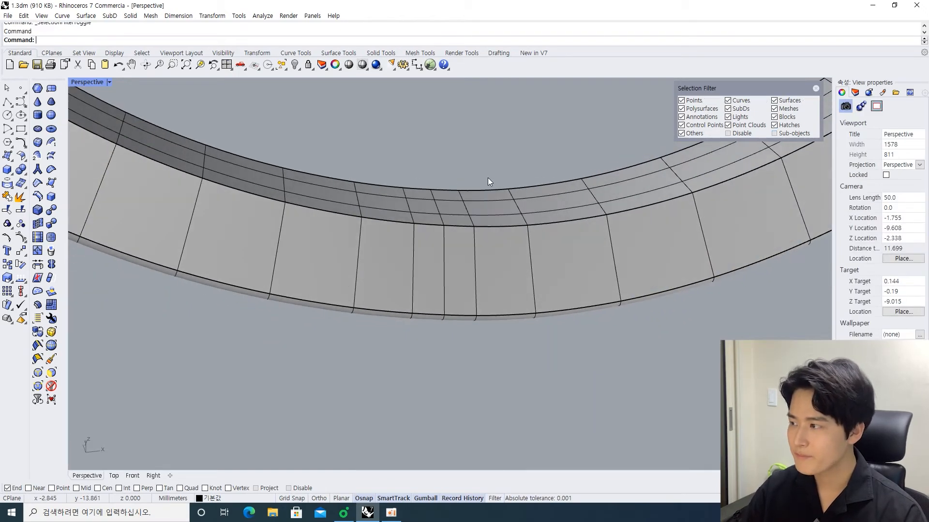
Select the ring at various points around the band to check that both halves form one SubD.
scroll(611, 149, down, 2)
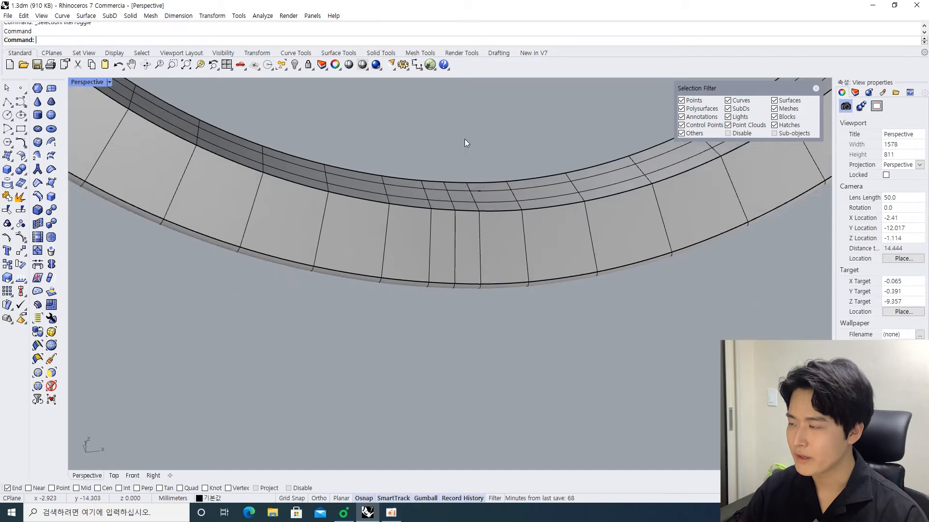
shift+right_drag(477, 144, 448, 209)
scroll(488, 185, down, 2)
right_drag(487, 184, 454, 203)
click(454, 286)
scroll(453, 284, down, 7)
shift+right_drag(355, 136, 333, 247)
click(324, 224)
click(294, 207)
click(527, 295)
click(343, 349)
click(324, 289)
click(310, 216)
click(322, 245)
click(420, 256)
click(498, 310)
click(507, 244)
click(490, 300)
right_drag(489, 302, 517, 265)
click(286, 181)
click(558, 216)
scroll(560, 222, down, 5)
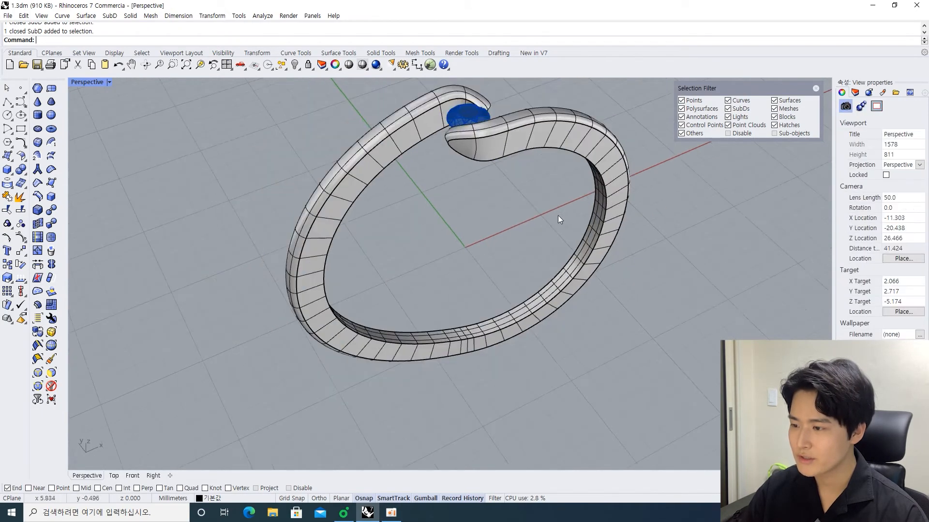
Display the ring in Art Color and examine the surface across the stitched base seam.
click(108, 83)
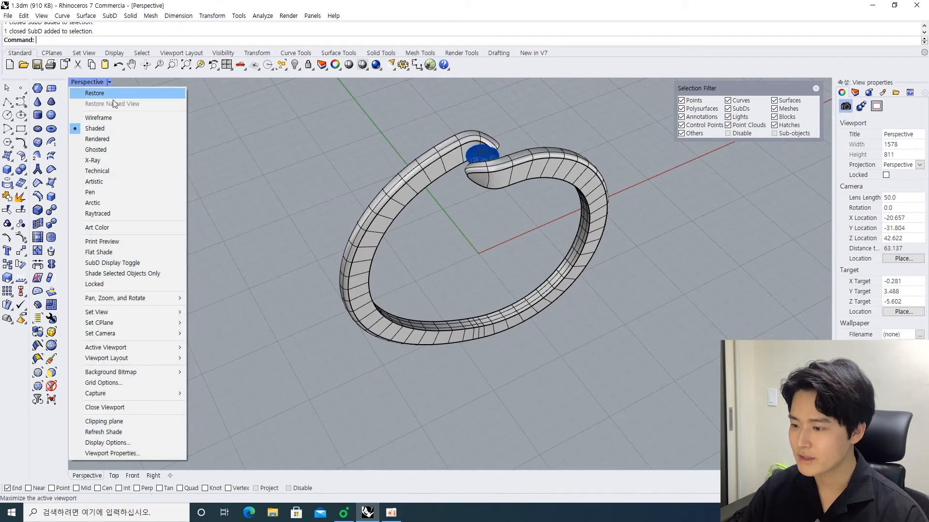
click(129, 228)
right_drag(435, 248, 454, 261)
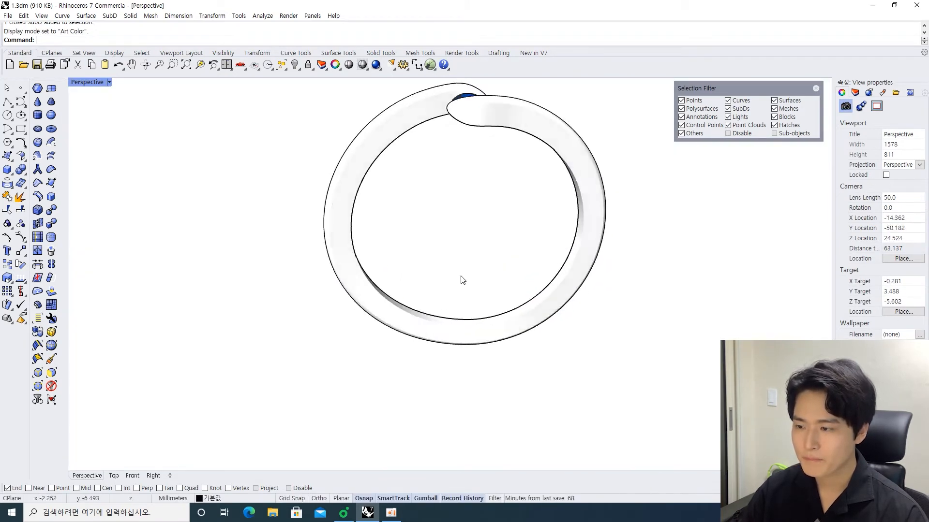
scroll(438, 342, up, 5)
scroll(438, 316, up, 4)
shift+right_drag(428, 340, 439, 248)
right_drag(353, 281, 320, 203)
scroll(441, 298, down, 4)
Select the stitched ring and examine its continuous outline from the front and side in Art Color.
click(309, 186)
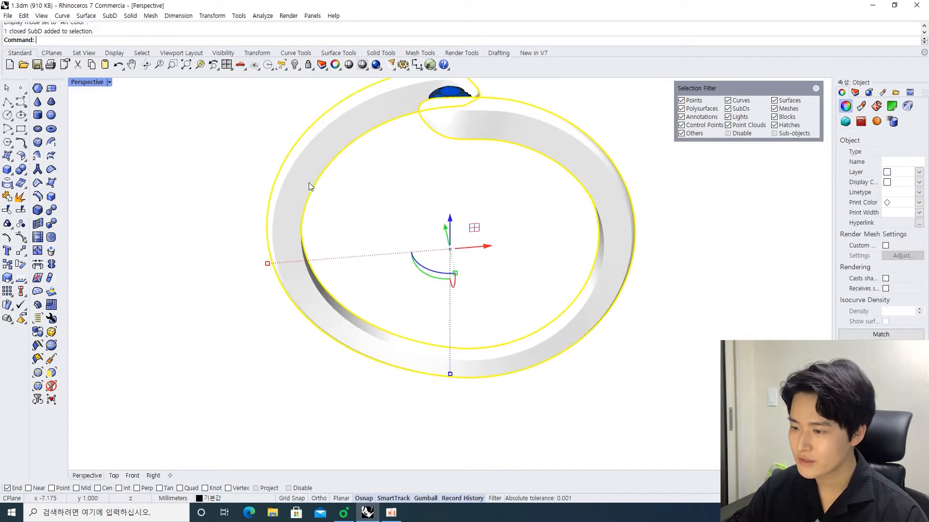
right_drag(396, 195, 286, 219)
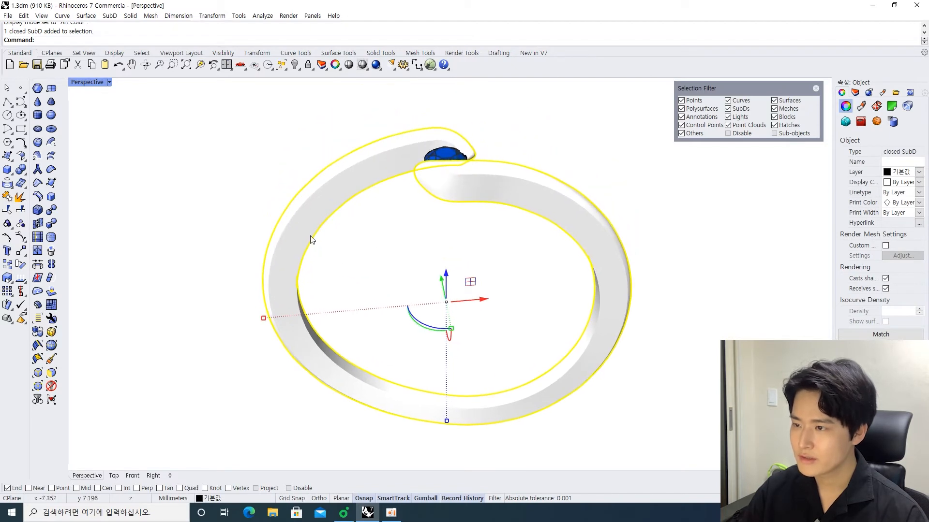
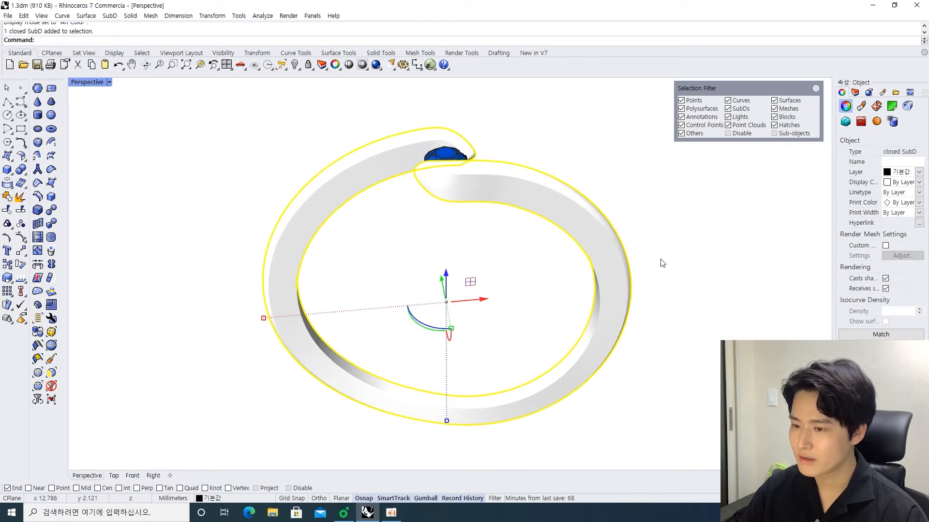
click(529, 333)
shift+right_drag(529, 335, 543, 287)
drag(494, 428, 407, 310)
click(396, 314)
click(377, 347)
right_drag(430, 249, 404, 284)
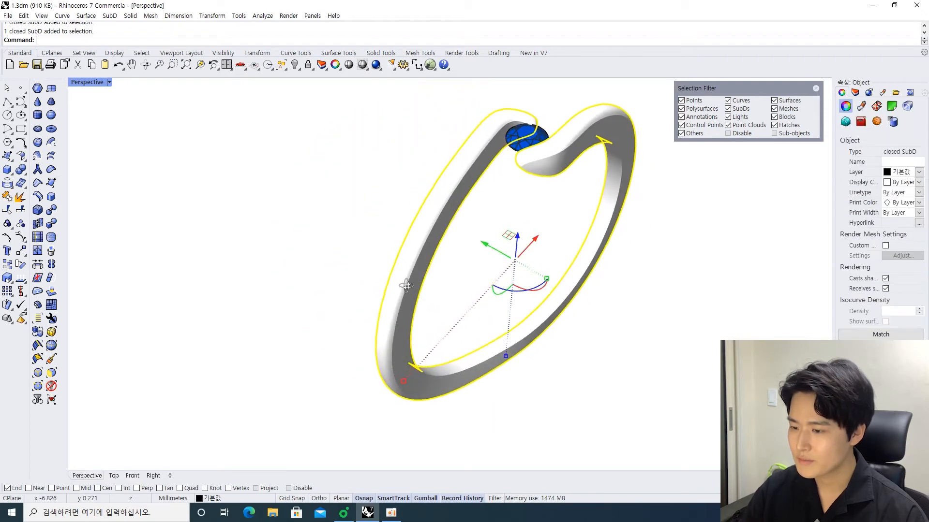
click(338, 189)
Return the Perspective view to Shaded display and maximize the Top view around the gem.
click(109, 85)
click(112, 128)
mouse_move(576, 212)
right_down()
mouse_move(504, 259)
mouse_move(465, 247)
mouse_move(560, 218)
mouse_move(641, 249)
mouse_move(512, 317)
mouse_move(491, 222)
mouse_move(492, 260)
mouse_move(456, 236)
right_up()
key(ctrl+F1)
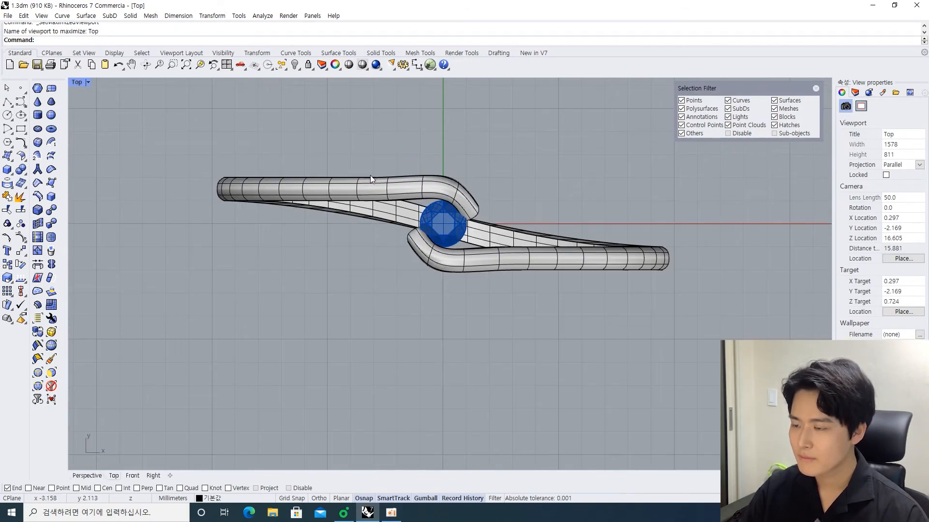
scroll(378, 174, up, 2)
scroll(394, 170, up, 1)
Limit selection to vertices and shift the vertex loop where the upper arm's bend begins slightly away from the gem.
key(F4)
scroll(423, 163, down, 2)
scroll(462, 188, up, 1)
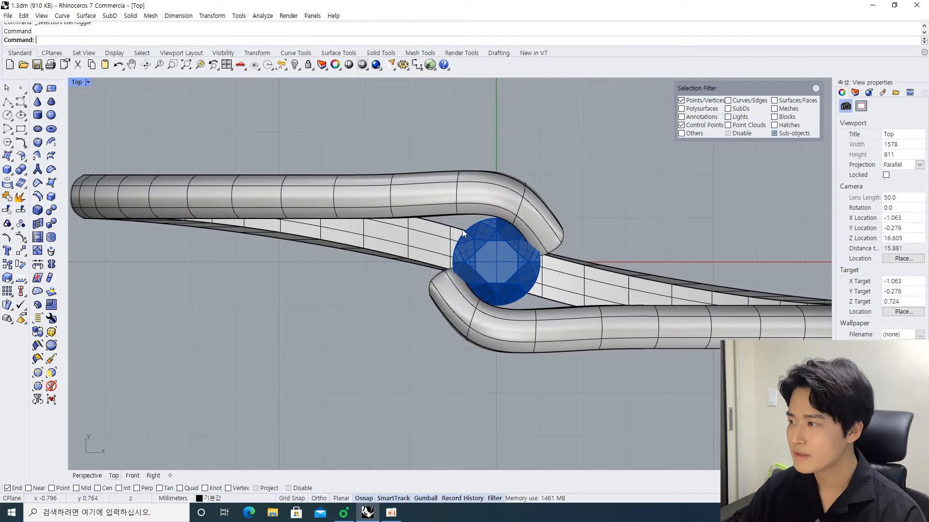
drag(439, 159, 480, 161)
scroll(455, 166, up, 1)
right_drag(410, 211, 446, 205)
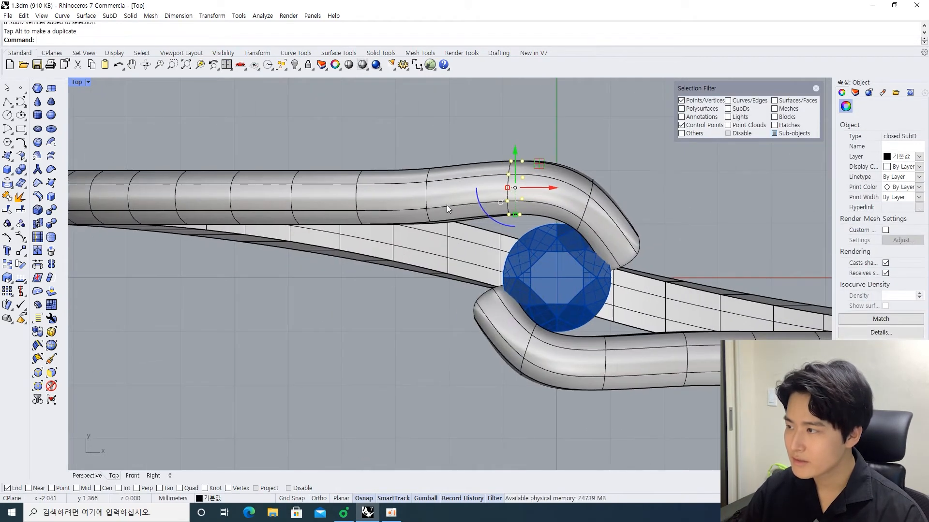
Try to shift only the upper arm's bend vertices farther from the gem, excluding the vertices at the ring's base from the selection.
drag(455, 136, 417, 234)
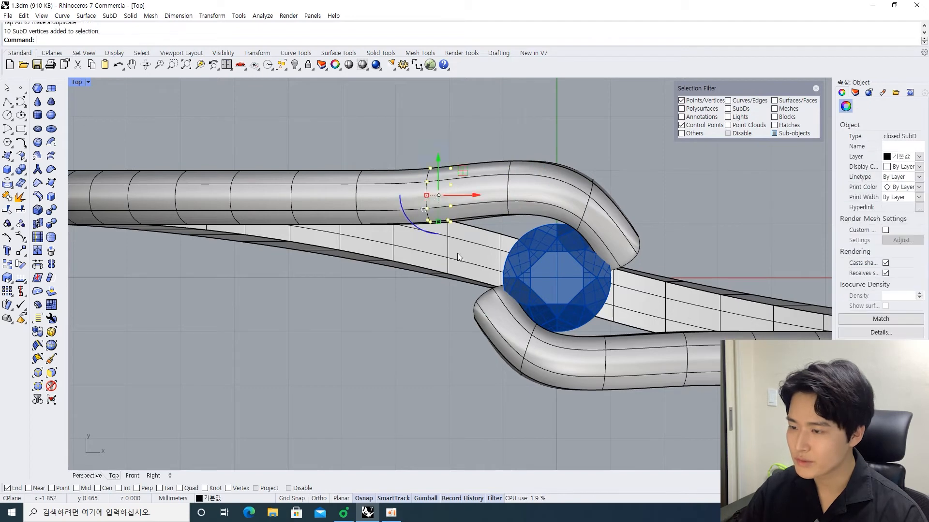
scroll(457, 254, down, 2)
key(ctrl+m)
scroll(379, 367, down, 4)
ctrl+drag(357, 461, 302, 359)
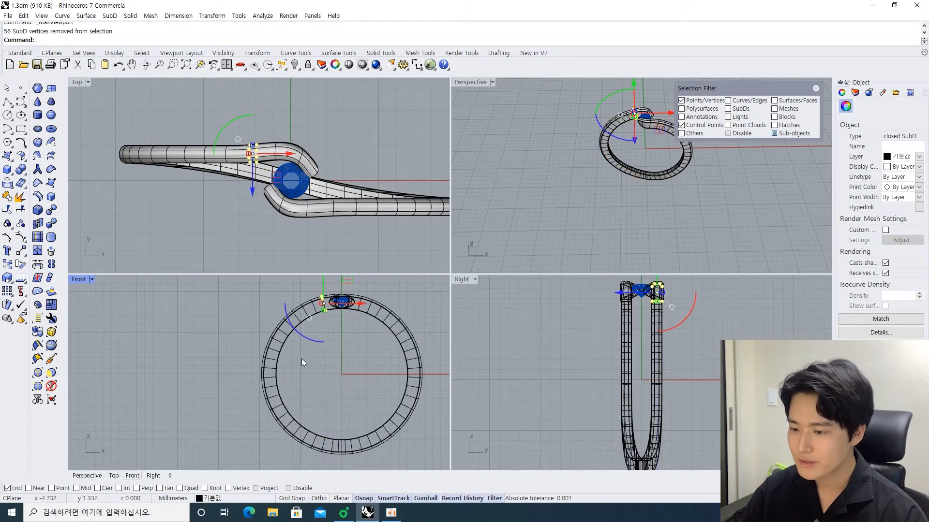
scroll(251, 162, up, 5)
drag(307, 192, 307, 198)
drag(307, 127, 307, 110)
scroll(321, 155, down, 5)
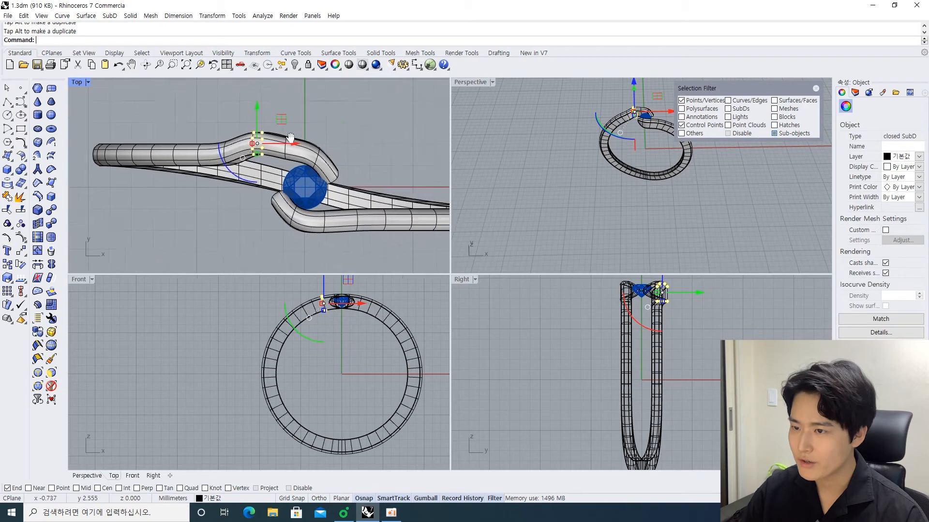
Undo the last vertex moves on the upper arm's bend.
key(ctrl+z)
key(ctrl+z)
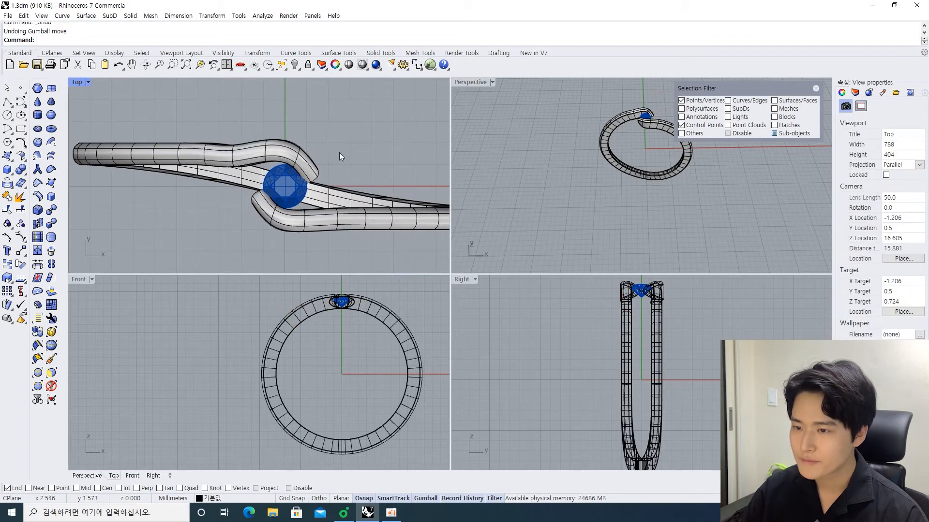
key(ctrl+z)
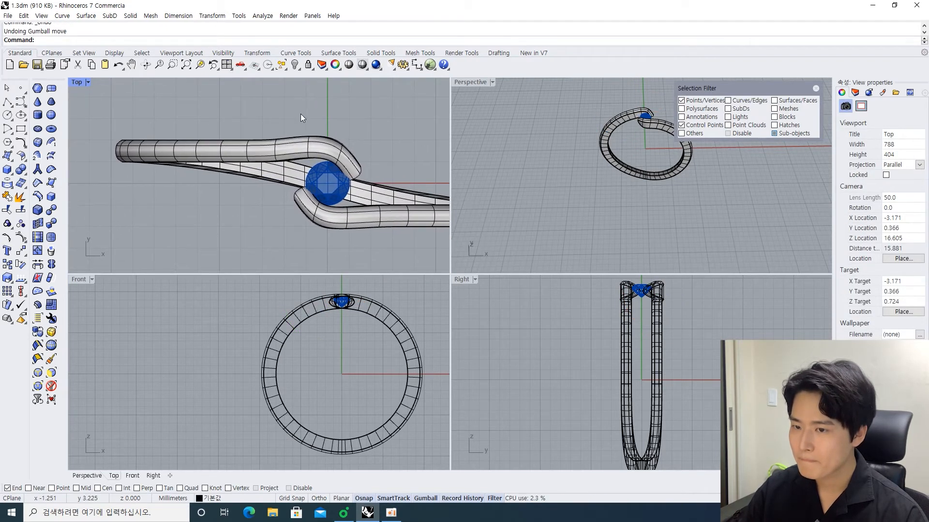
Maximize the Top view and move the vertex loop at the crest of the upper arm's bend away from the gem.
scroll(300, 114, down, 4)
scroll(256, 137, up, 4)
scroll(299, 112, up, 6)
right_drag(257, 134, 289, 145)
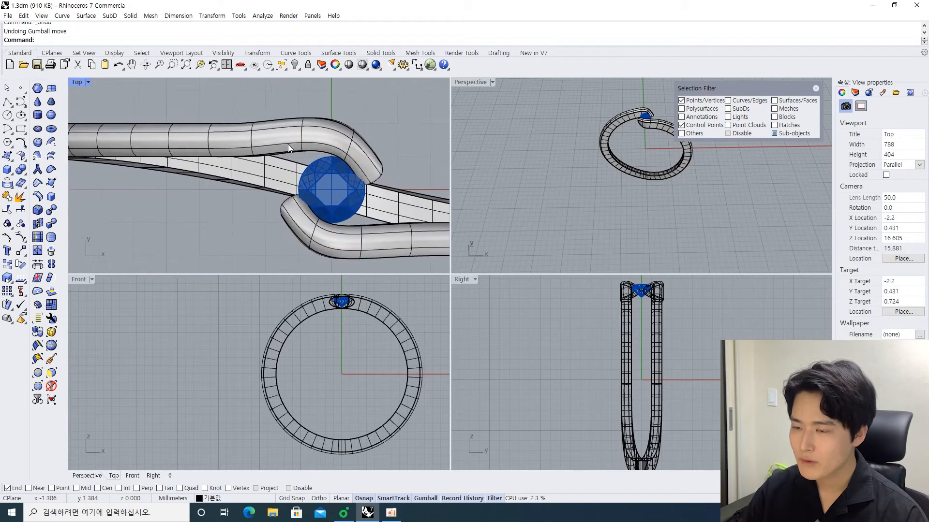
key(ctrl+m)
scroll(309, 145, down, 4)
right_drag(402, 156, 262, 169)
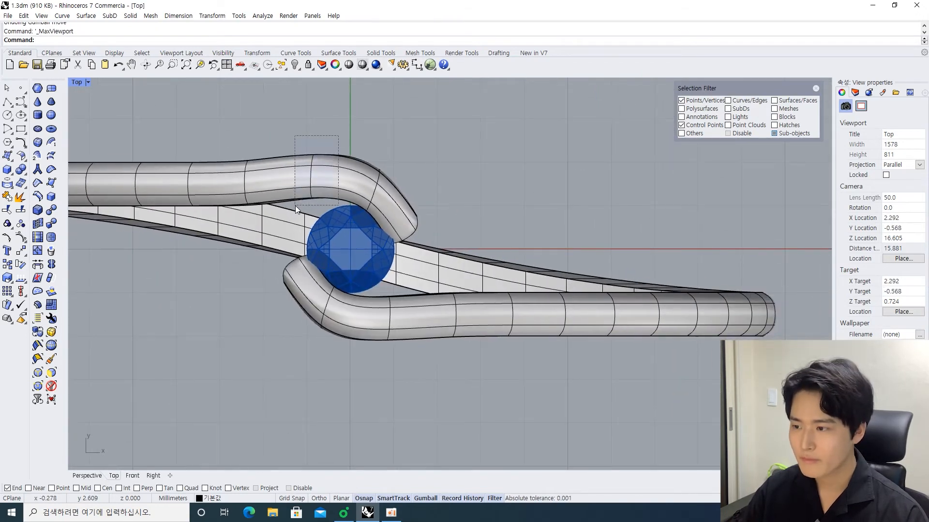
drag(295, 205, 295, 205)
right_drag(316, 146, 335, 156)
drag(336, 156, 336, 137)
key(Escape)
Move the matching vertex loop on the lower arm's bend away from the gem and compare the two arms.
scroll(457, 157, down, 4)
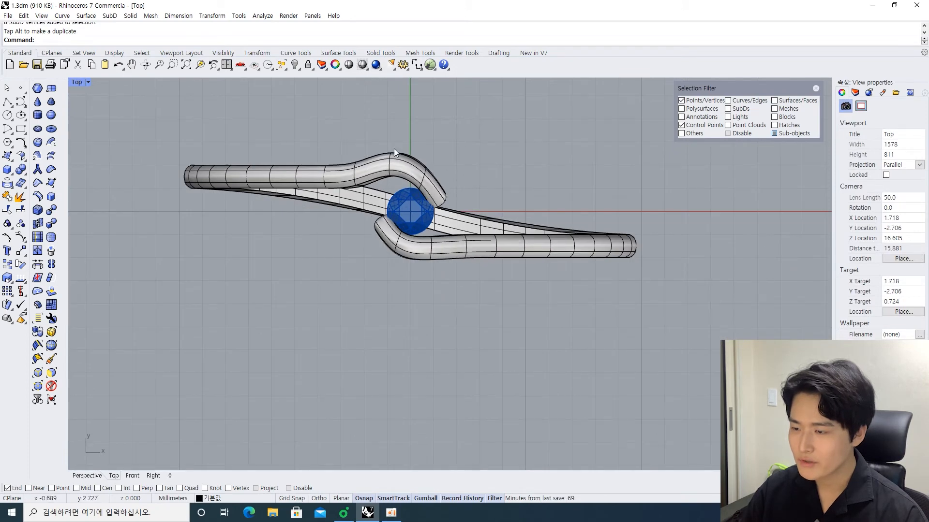
right_drag(401, 151, 367, 141)
scroll(386, 233, up, 4)
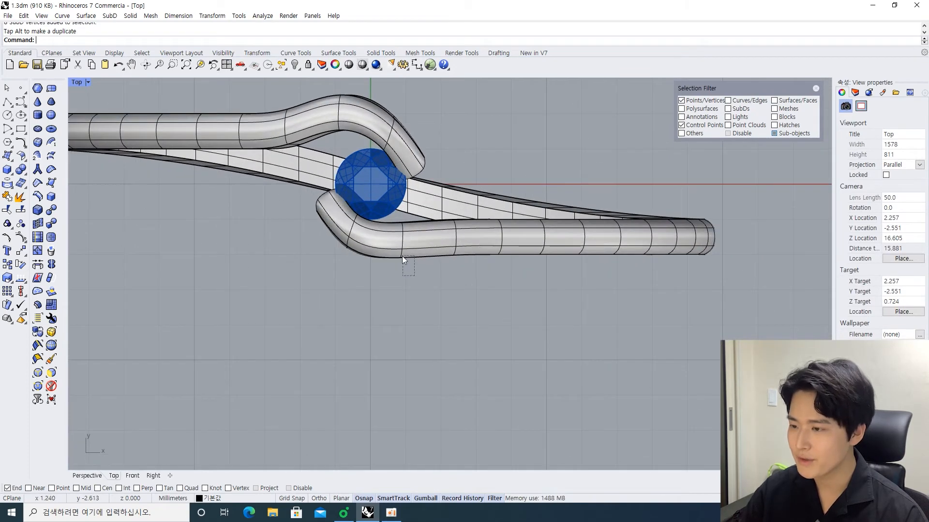
drag(388, 219, 396, 261)
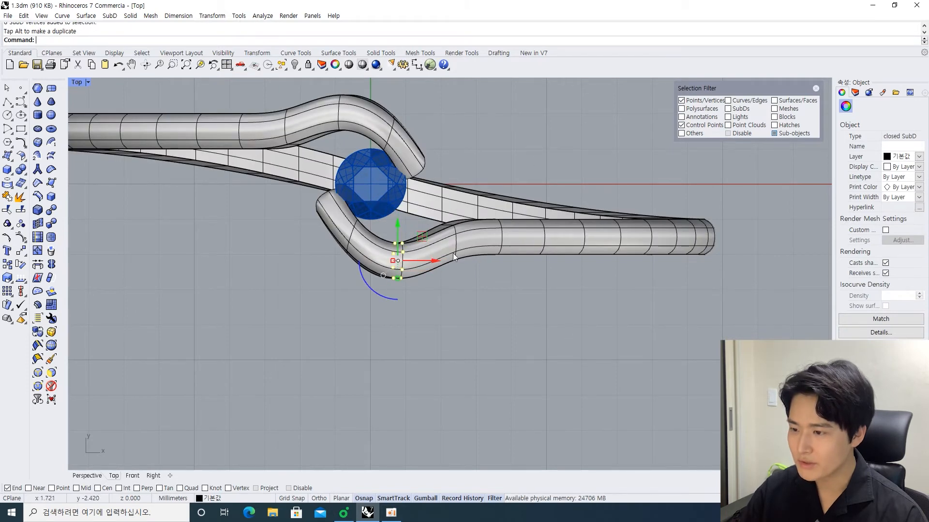
click(324, 228)
right_drag(290, 173, 313, 248)
right_drag(332, 305, 305, 204)
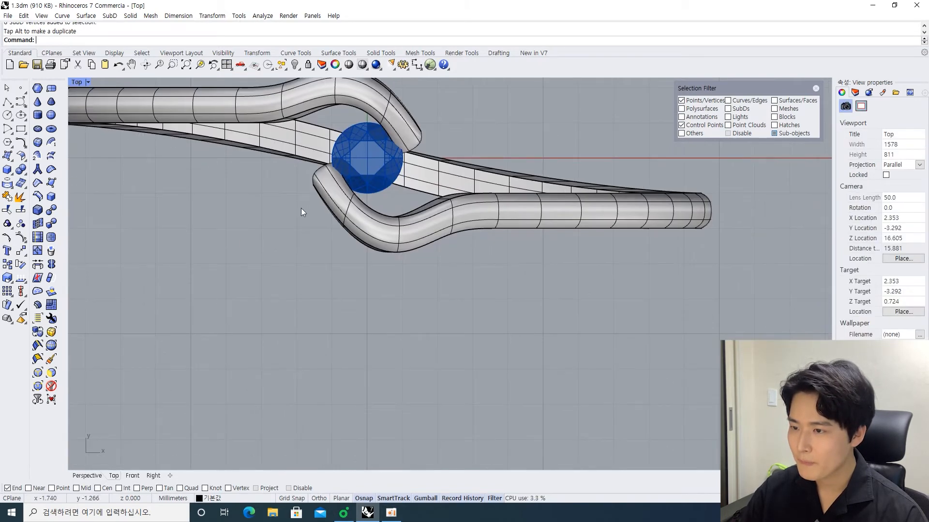
right_drag(275, 173, 281, 231)
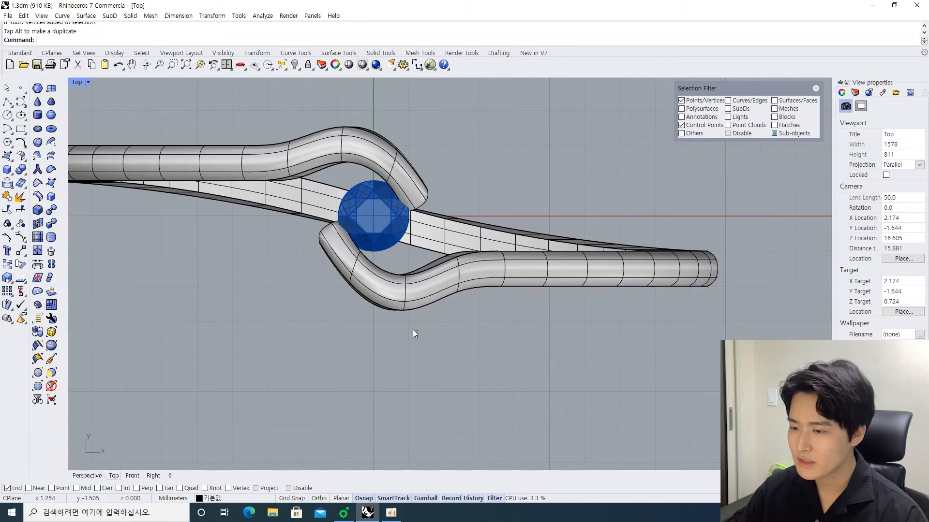
Undo the bend adjustments on both arms.
key(ctrl+z)
scroll(349, 189, up, 3)
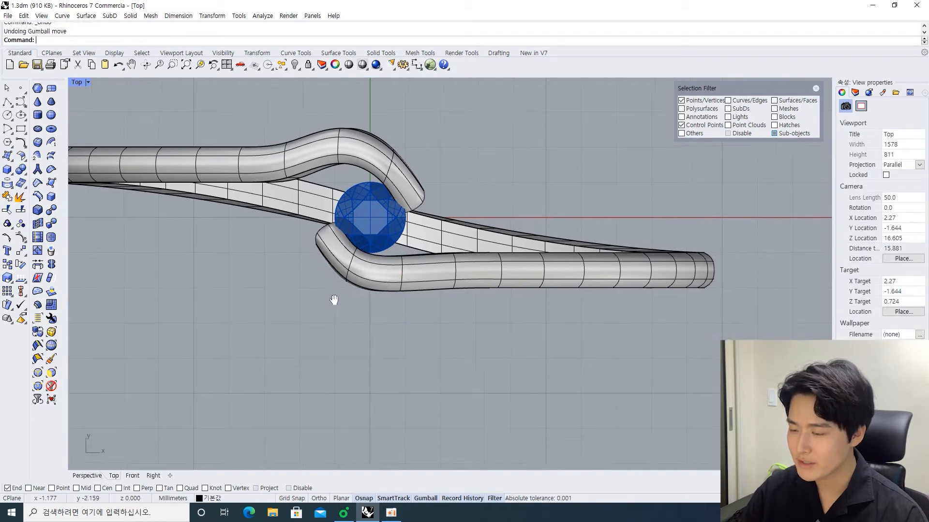
right_drag(349, 190, 391, 214)
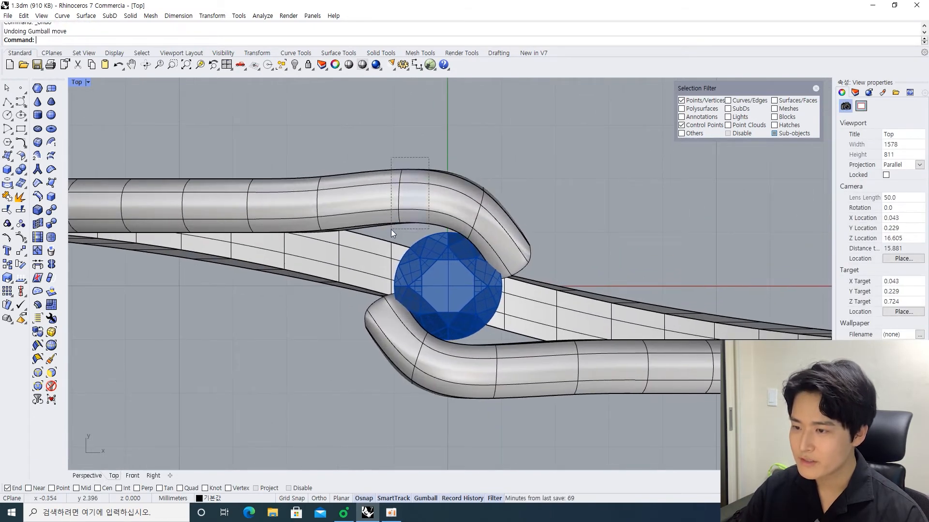
Pull the vertex loop at the upper arm's crest outward from the gem again, leaving the lower arm as it is.
drag(391, 230, 390, 229)
drag(406, 180, 406, 161)
click(561, 154)
scroll(458, 230, down, 2)
right_drag(458, 231, 409, 174)
scroll(363, 190, down, 2)
scroll(511, 175, down, 2)
right_drag(511, 176, 477, 209)
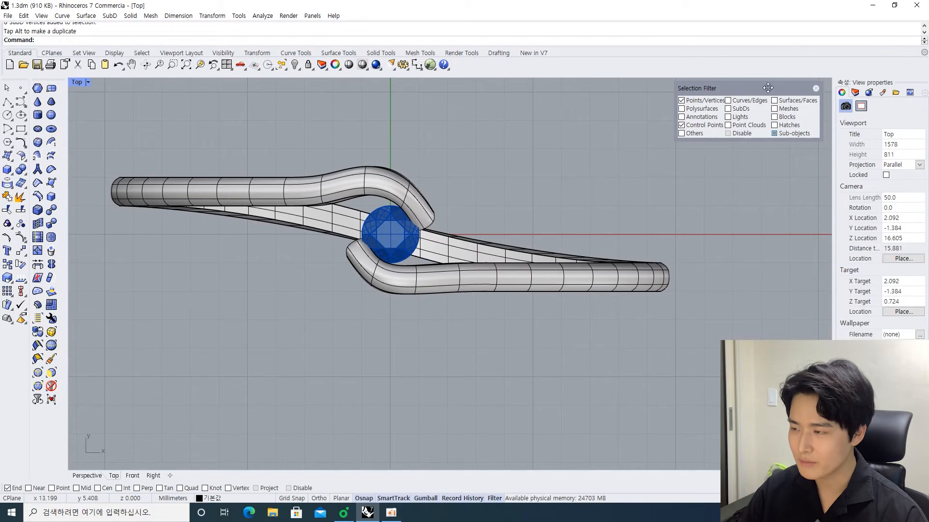
Allow faces in the selection filter and delete the ring half carrying the lower arm, from the gem down to the base.
click(774, 101)
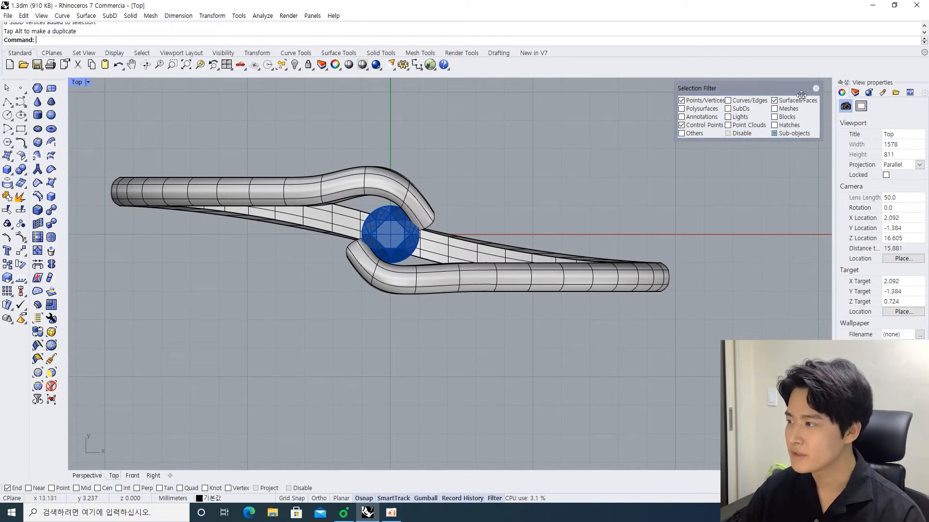
scroll(488, 246, down, 3)
key(ctrl+m)
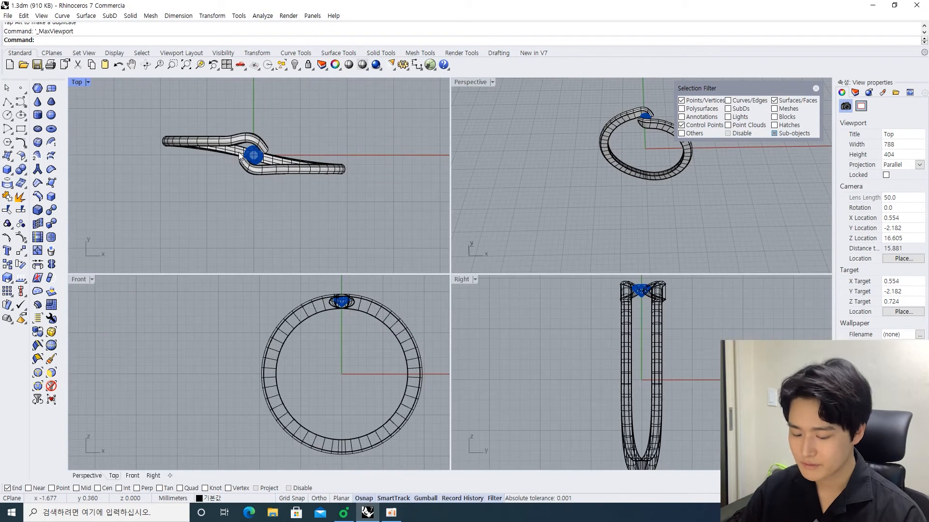
scroll(238, 155, up, 3)
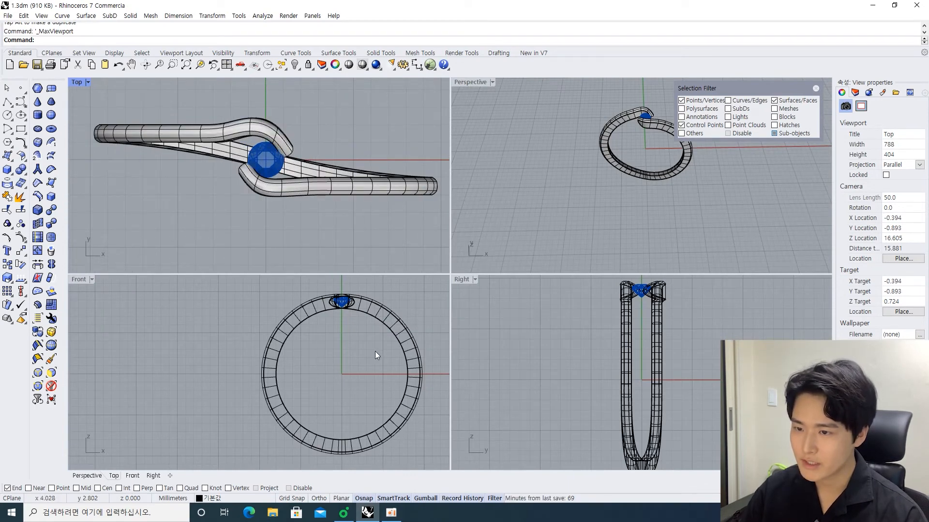
click(408, 443)
drag(345, 398, 343, 399)
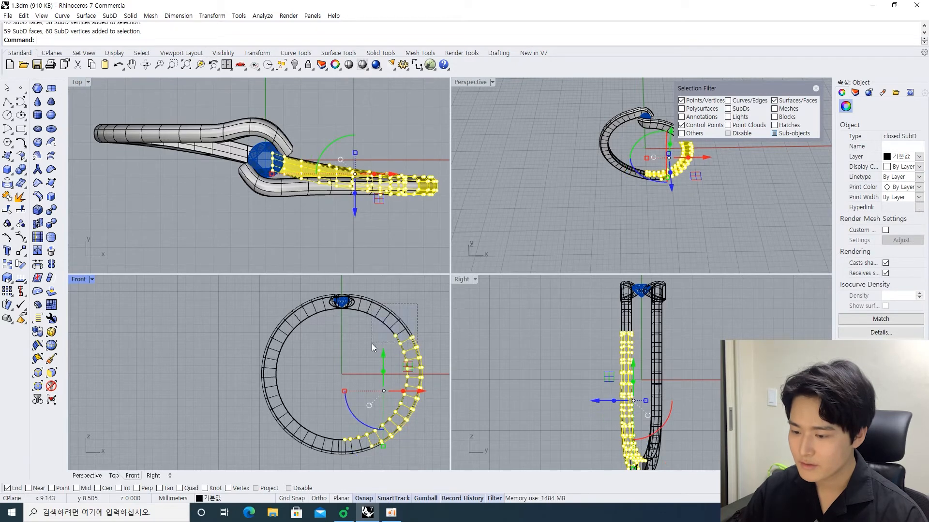
shift+drag(372, 343, 373, 344)
scroll(372, 368, up, 5)
shift+drag(314, 338, 306, 336)
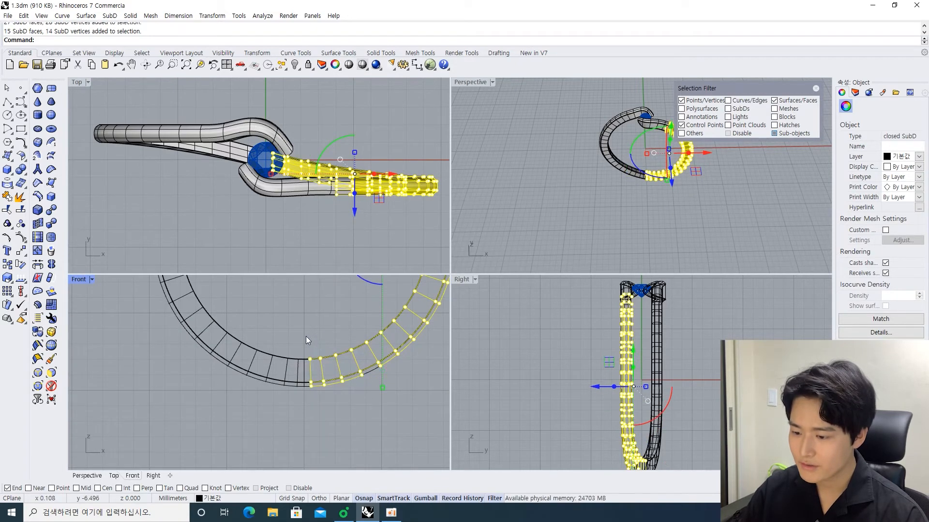
scroll(310, 368, up, 5)
shift+drag(303, 311, 312, 312)
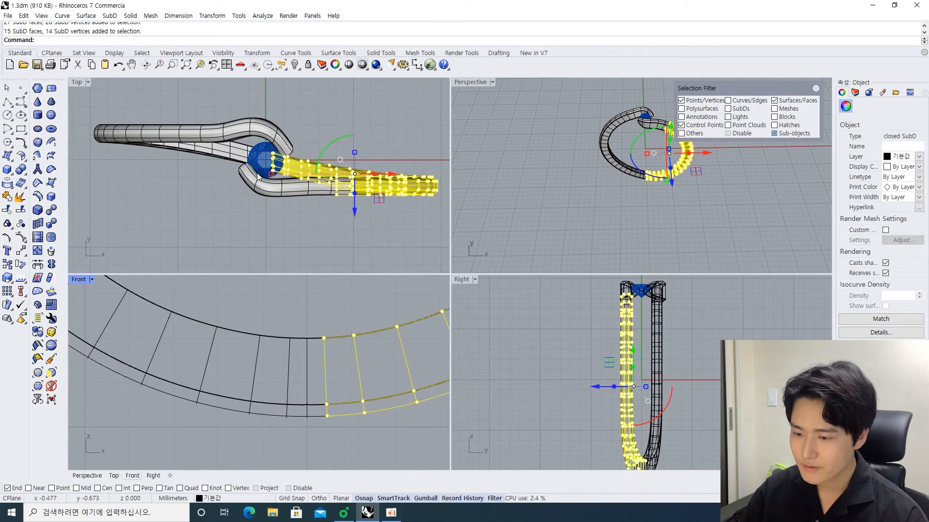
scroll(260, 176, up, 5)
scroll(341, 250, down, 3)
shift+drag(354, 247, 243, 206)
scroll(261, 209, up, 3)
shift+click(299, 199)
key(Delete)
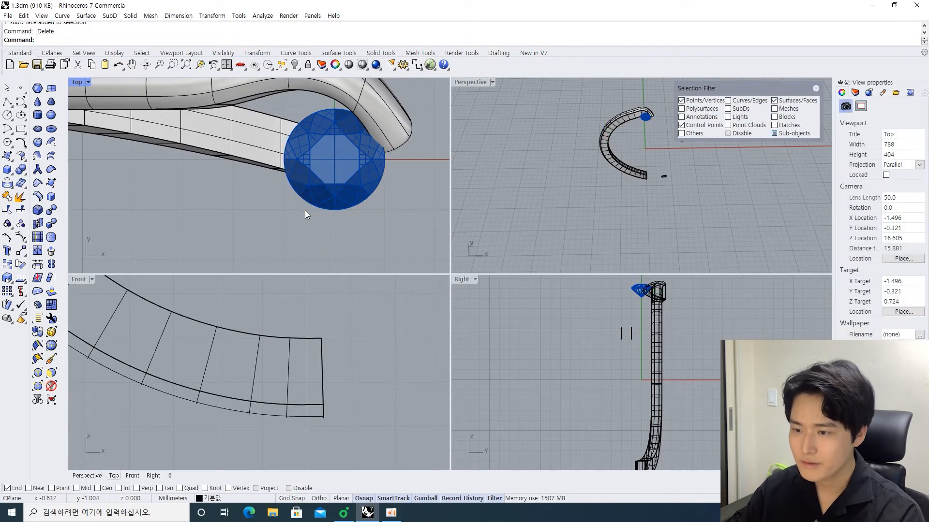
Delete the leftover faces of the removed half around the gem and beside the ring.
scroll(305, 211, down, 3)
scroll(512, 199, up, 2)
right_drag(362, 218, 334, 232)
drag(416, 233, 353, 189)
right_drag(390, 239, 318, 222)
key(Delete)
key(ctrl+z)
key(ctrl+z)
drag(398, 234, 282, 169)
key(Delete)
right_drag(208, 176, 283, 173)
scroll(283, 173, up, 2)
scroll(284, 173, up, 3)
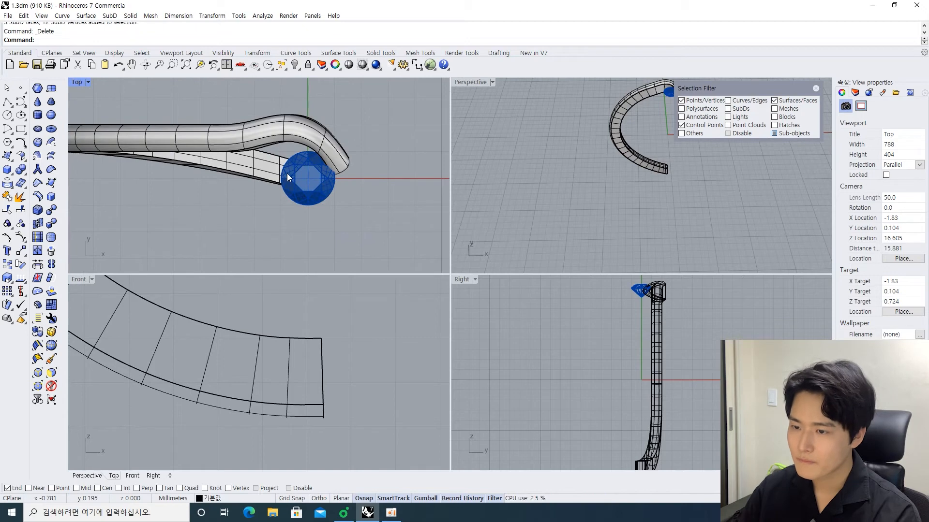
scroll(254, 172, down, 3)
Restore the full selection filter and rotate a copy of the remaining open half 180° about the origin in the Top view.
key(F2)
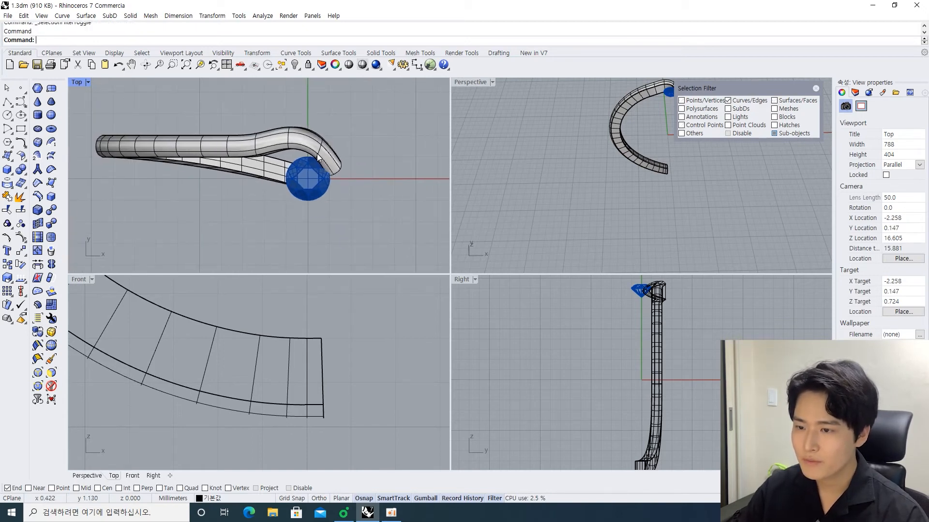
key(F4)
click(289, 148)
right_drag(289, 148, 319, 158)
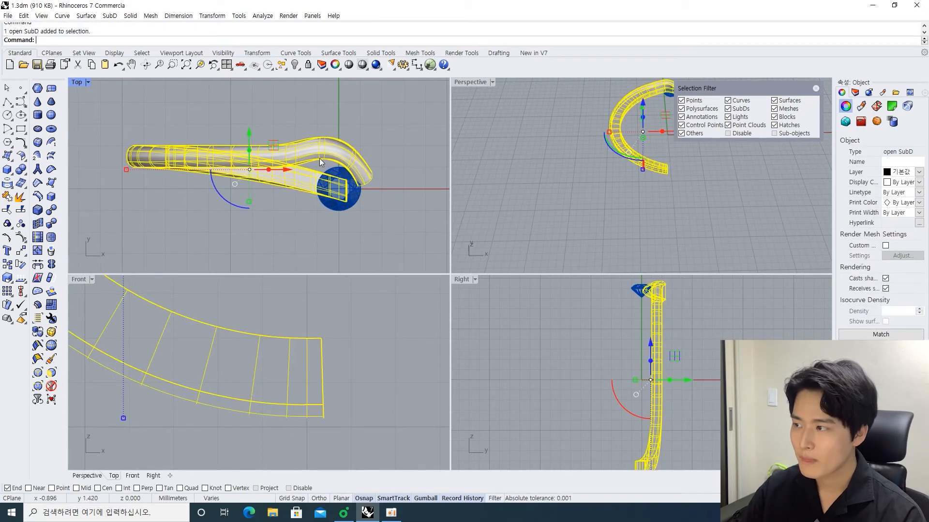
text(Roat)
key(BackSpace)
key(BackSpace)
text(tate)
key(Return)
click(338, 188)
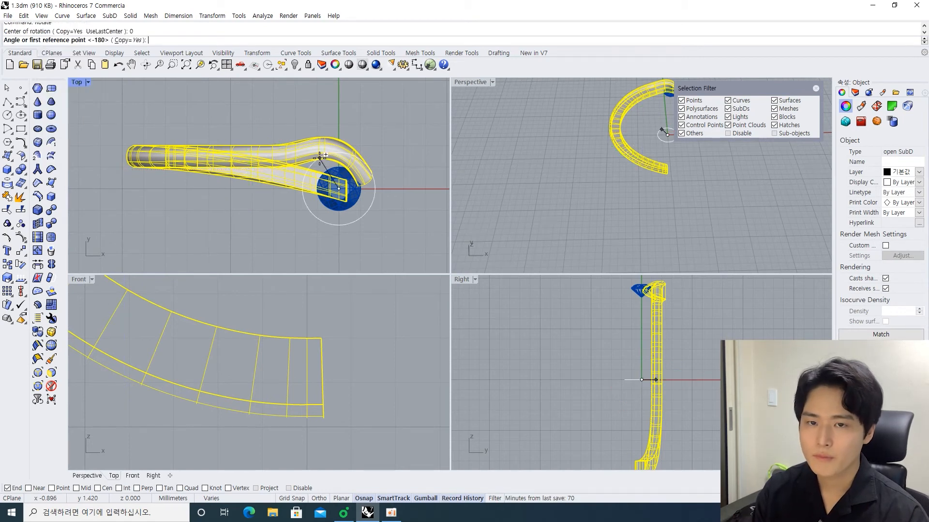
click(128, 190)
right_drag(300, 191, 245, 186)
shift+click(335, 181)
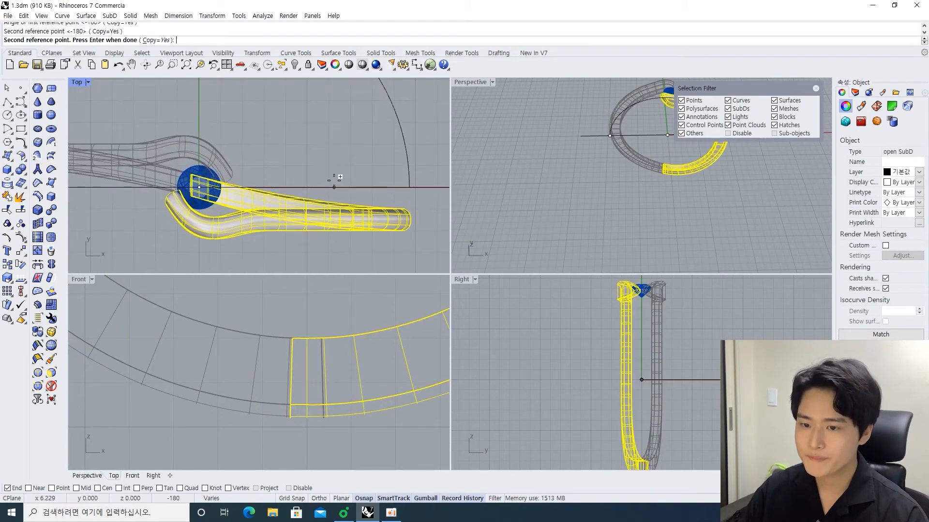
key(Return)
Select both ring halves and examine how they overlap at the base in the Front view.
right_drag(357, 186, 411, 161)
click(355, 171)
click(355, 191)
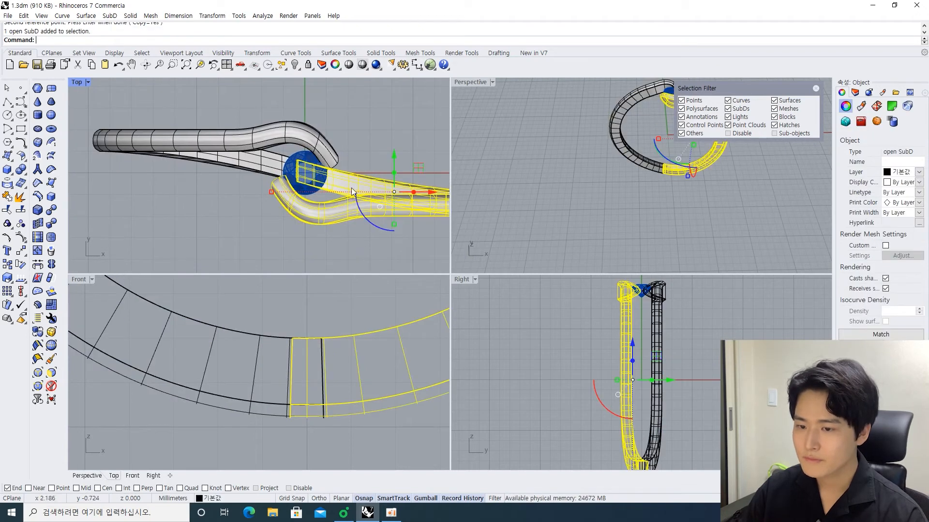
shift+click(244, 162)
scroll(298, 338, up, 4)
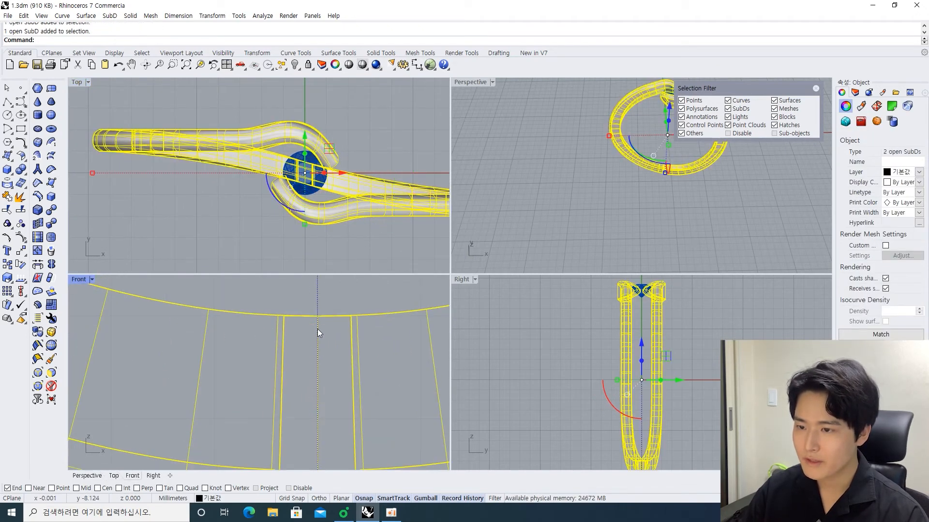
scroll(297, 359, down, 5)
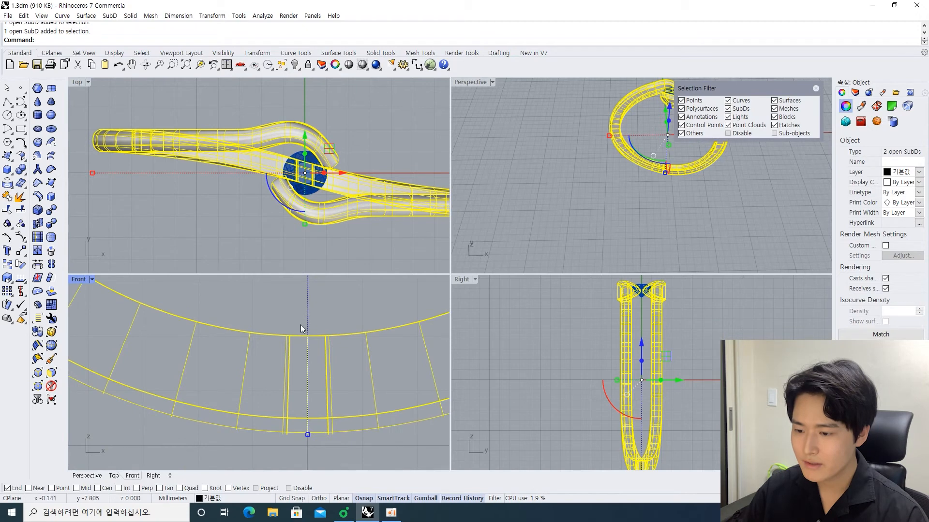
key(Escape)
scroll(336, 337, down, 3)
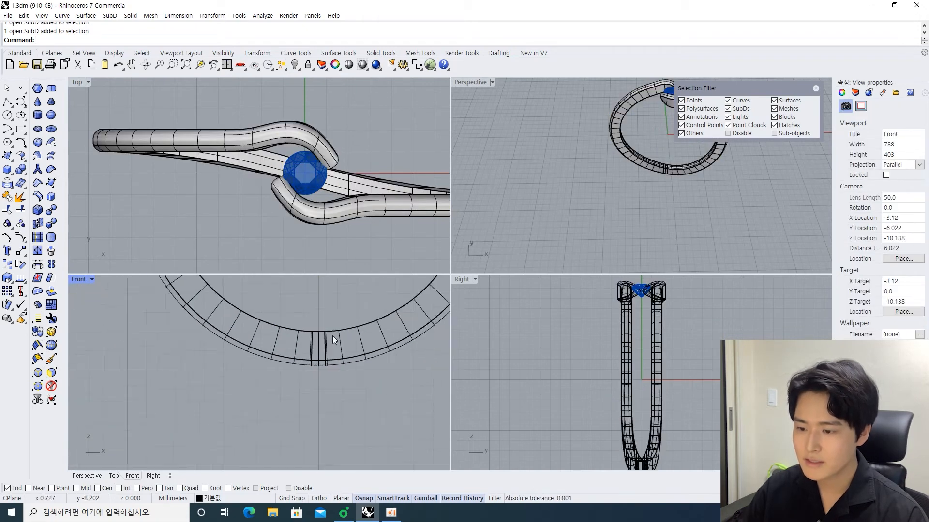
Undo the edits back to the stitched closed ring, redoing the Stitch if it gets undone.
key(ctrl+z)
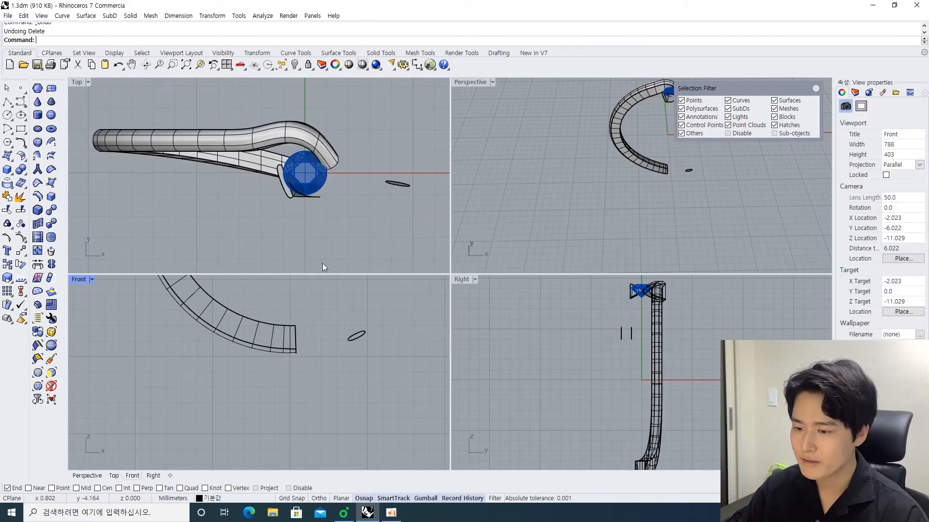
key(ctrl+z)
click(322, 263)
key(ctrl+z)
key(ctrl+y)
Examine the restored stitched ring and its arms around the gem in the Top and Perspective views.
scroll(288, 239, down, 3)
click(267, 206)
scroll(273, 222, down, 1)
right_drag(275, 226, 307, 219)
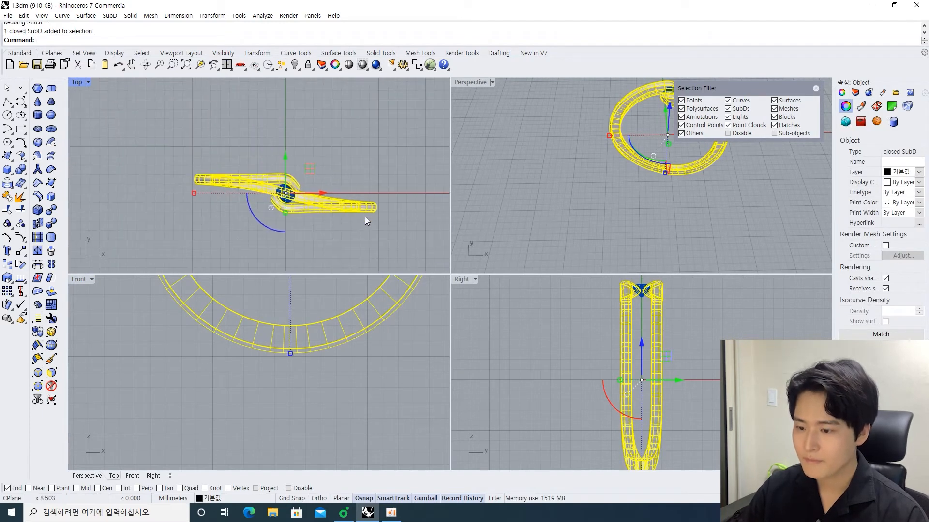
key(Escape)
mouse_move(595, 191)
right_down()
mouse_move(579, 176)
mouse_move(589, 196)
right_up()
scroll(589, 196, up, 5)
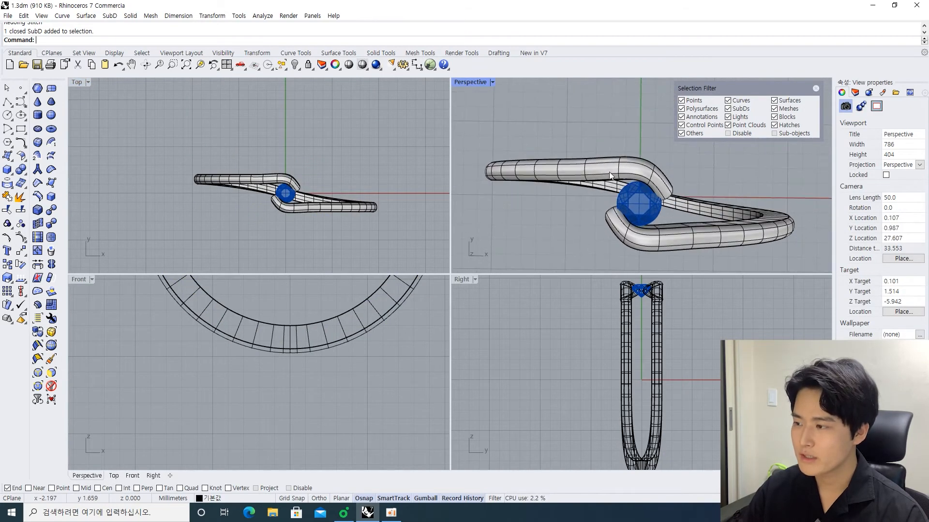
right_drag(618, 197, 596, 193)
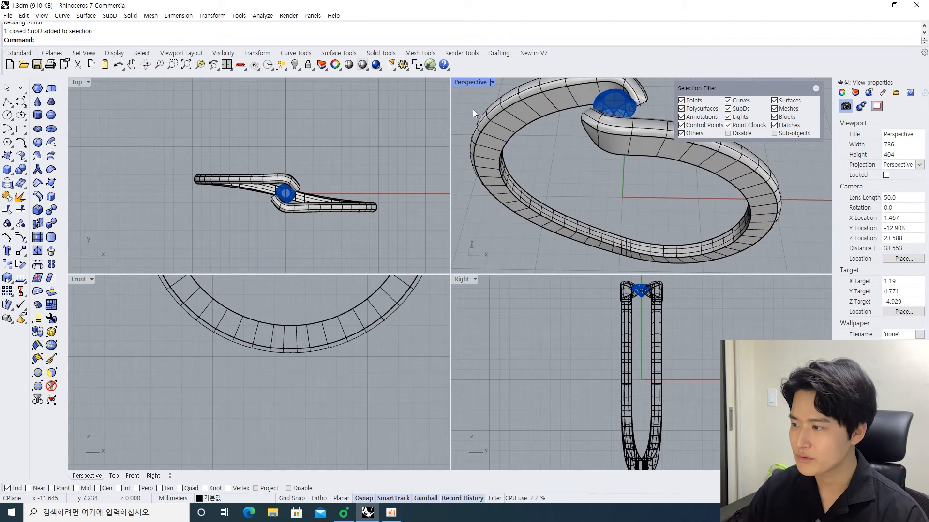
Set the Perspective view's display mode to Art Color.
click(492, 82)
click(507, 228)
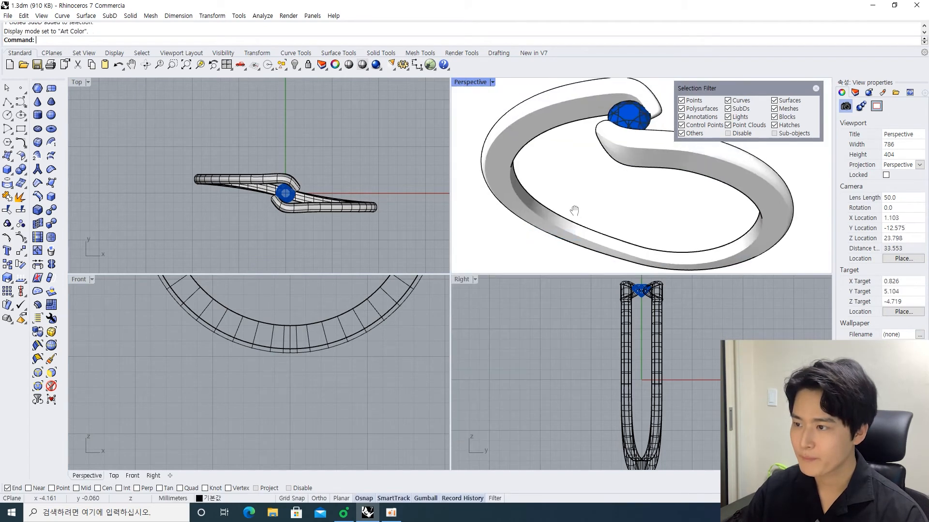
scroll(603, 204, down, 3)
scroll(289, 204, up, 4)
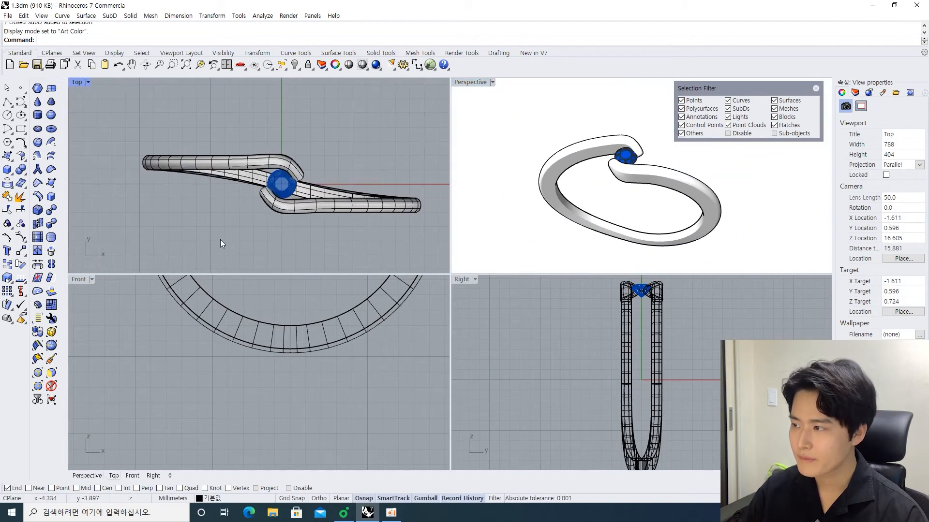
Examine how the ring arms meet the gem in the Top and Front views.
key(ctrl+m)
scroll(460, 277, up, 4)
right_drag(460, 276, 396, 228)
scroll(391, 247, down, 2)
scroll(377, 283, down, 3)
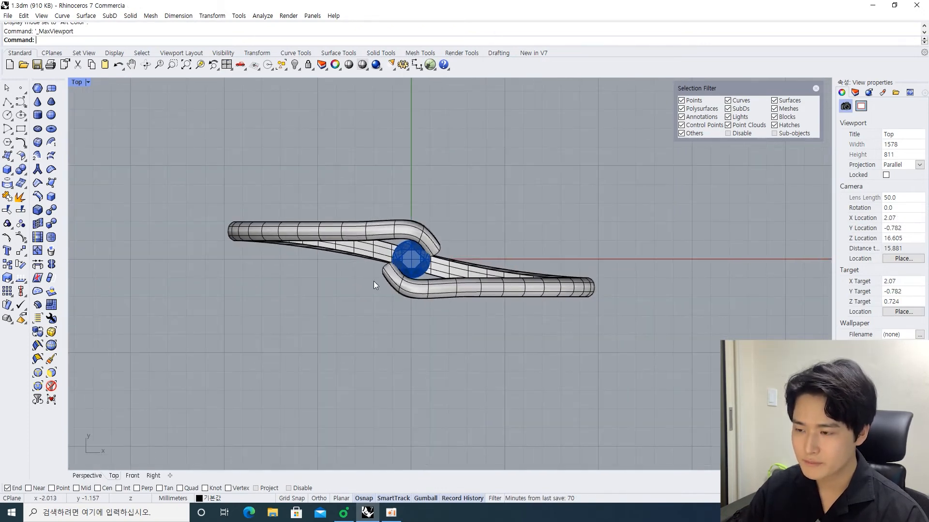
key(ctrl+m)
scroll(339, 310, down, 4)
scroll(294, 343, up, 2)
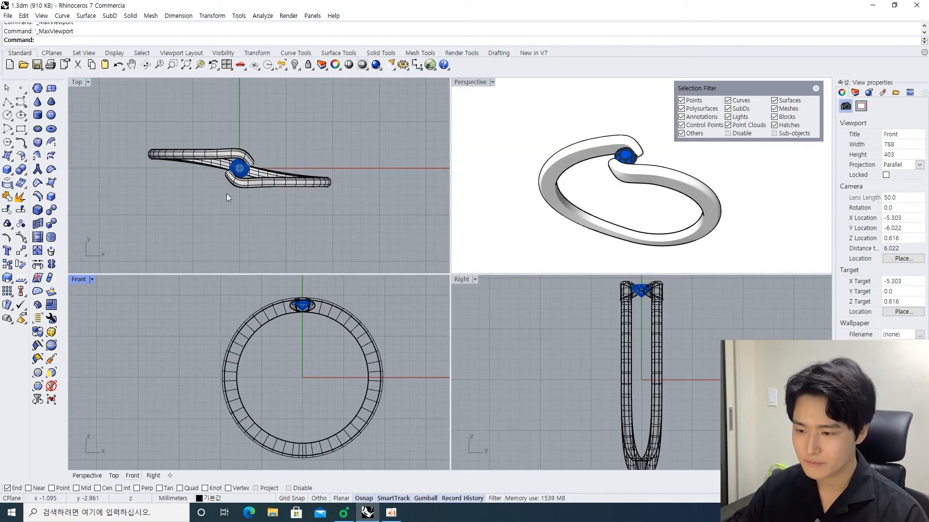
scroll(257, 193, up, 5)
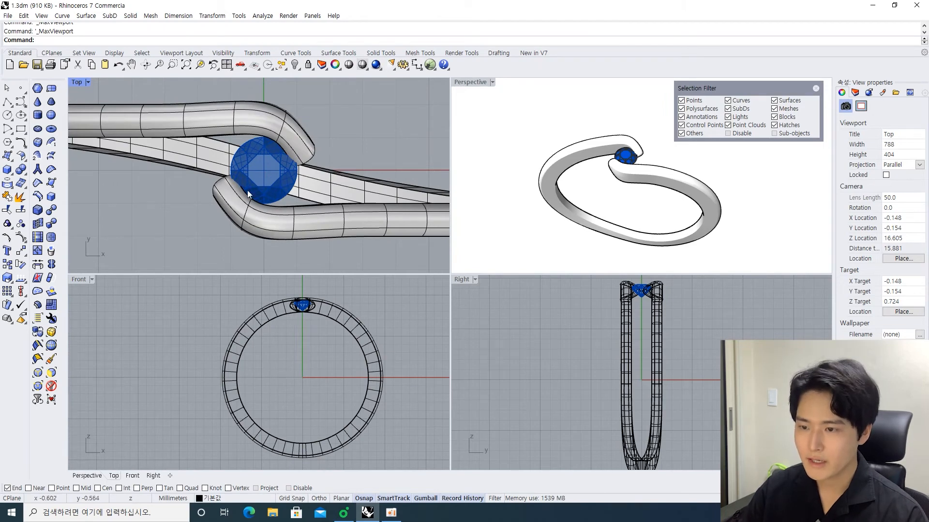
scroll(278, 172, down, 4)
scroll(296, 324, down, 3)
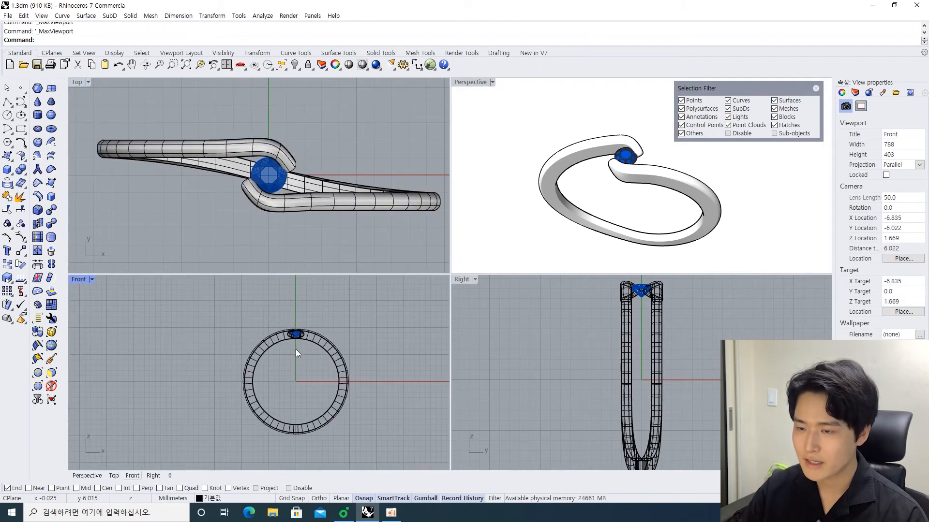
Show only the hidden gem cutter at the ring's centre.
key(ctrl+shift+h)
click(296, 382)
key(Return)
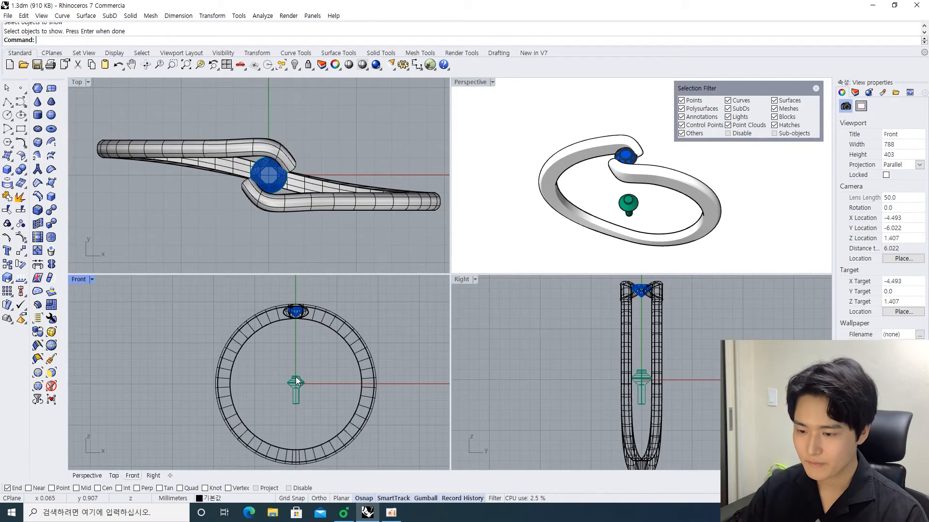
Move the gem cutter straight up in the Front view so its girdle lines up with the gem's girdle.
drag(296, 381, 286, 340)
scroll(297, 309, up, 12)
scroll(277, 321, up, 4)
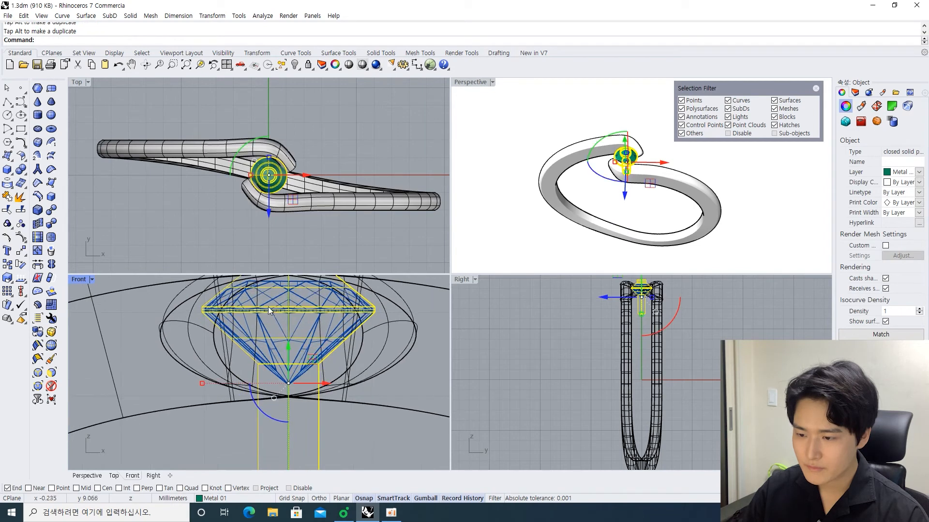
scroll(276, 321, up, 2)
key(Escape)
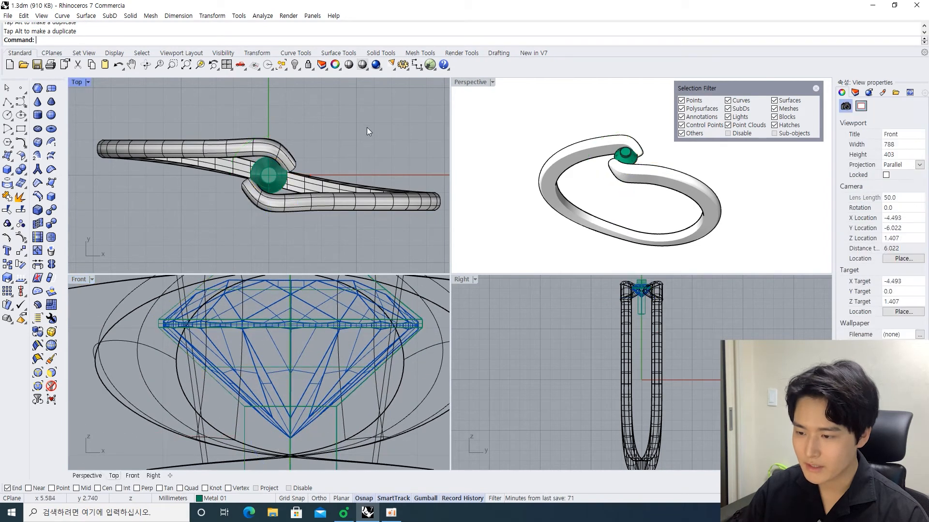
Examine how the cutter overlaps the two ring arms in the Perspective view.
right_drag(576, 194, 599, 206)
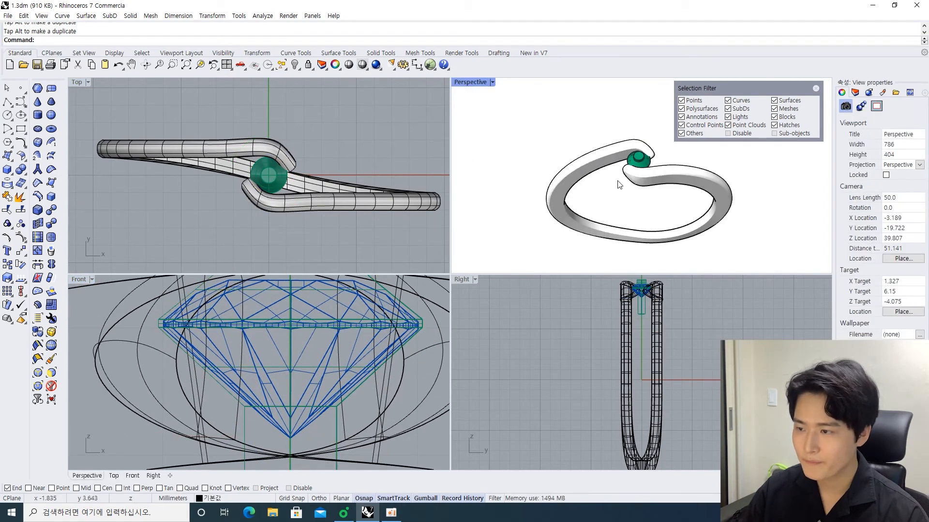
scroll(558, 196, up, 5)
right_drag(575, 173, 557, 173)
scroll(614, 170, down, 2)
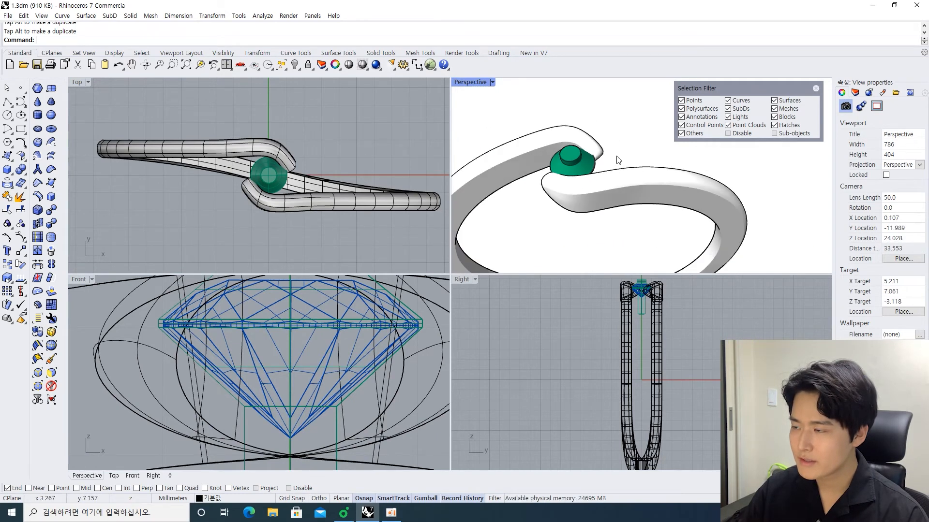
key(ctrl+m)
scroll(537, 213, down, 3)
mouse_move(498, 224)
right_down()
mouse_move(465, 230)
mouse_move(513, 209)
mouse_move(505, 217)
right_up()
Subtract the gem cutter from the ring with BooleanDifference.
text(Bool)
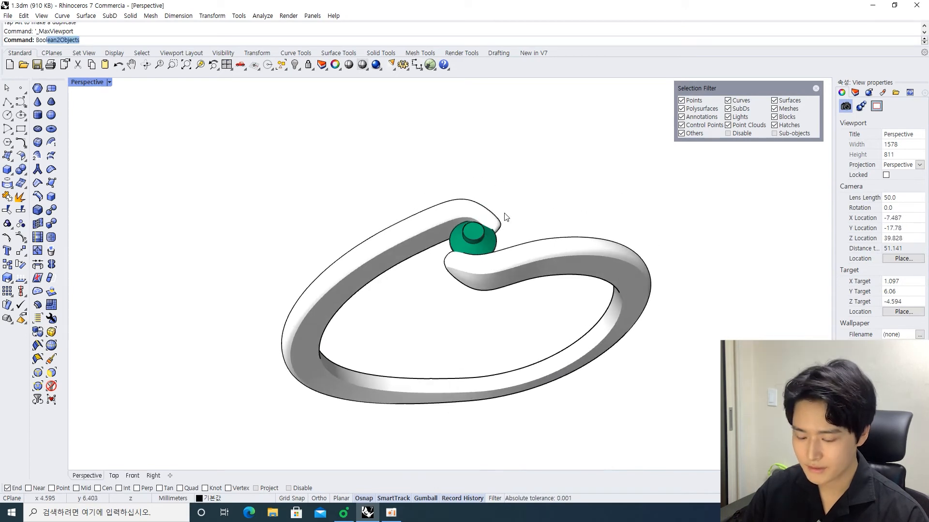
text(eab)
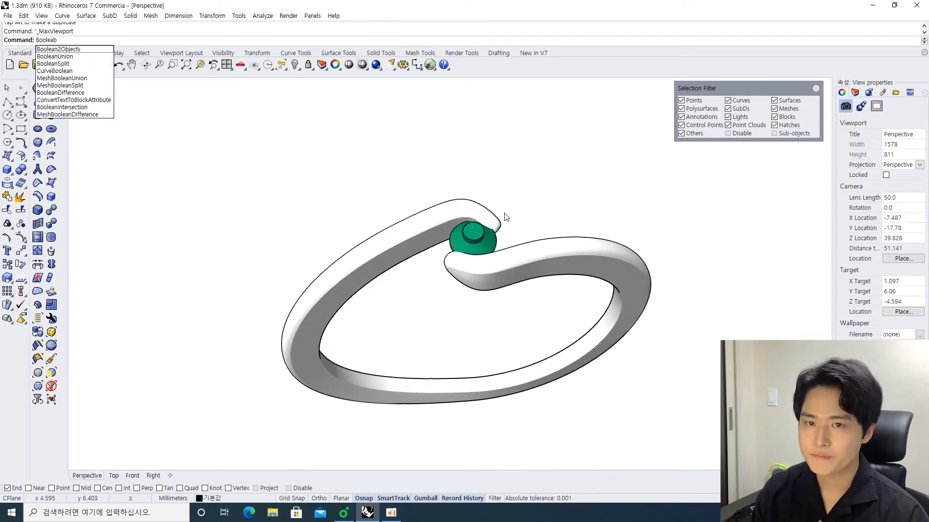
key(BackSpace)
text(n)
key(Down)
key(Down)
key(Return)
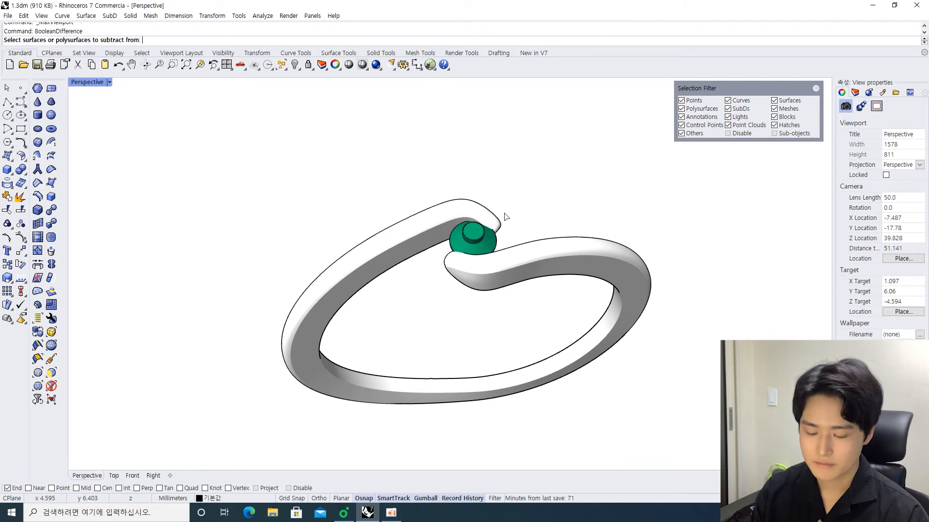
scroll(427, 234, up, 5)
click(431, 232)
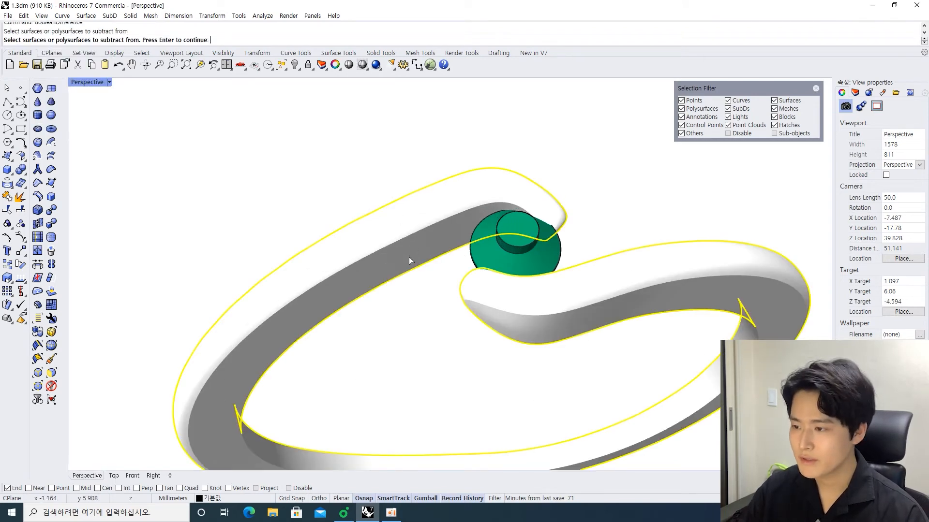
key(Return)
click(559, 253)
key(Return)
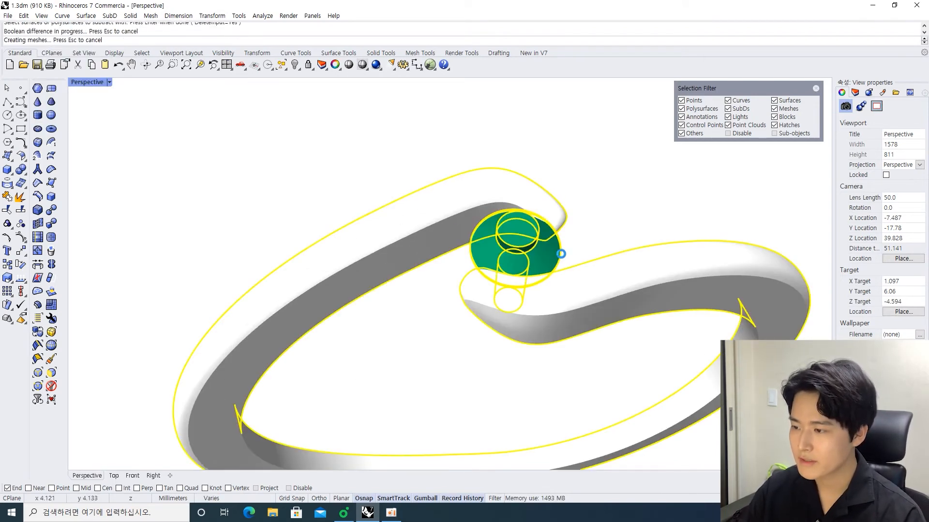
key(Return)
Hide the gem between the ring arms.
scroll(529, 247, up, 5)
click(550, 237)
key(ctrl+h)
Examine the seat cuts at the arm tips and the converted ring's surface structure in the Perspective and Top views.
scroll(549, 225, up, 4)
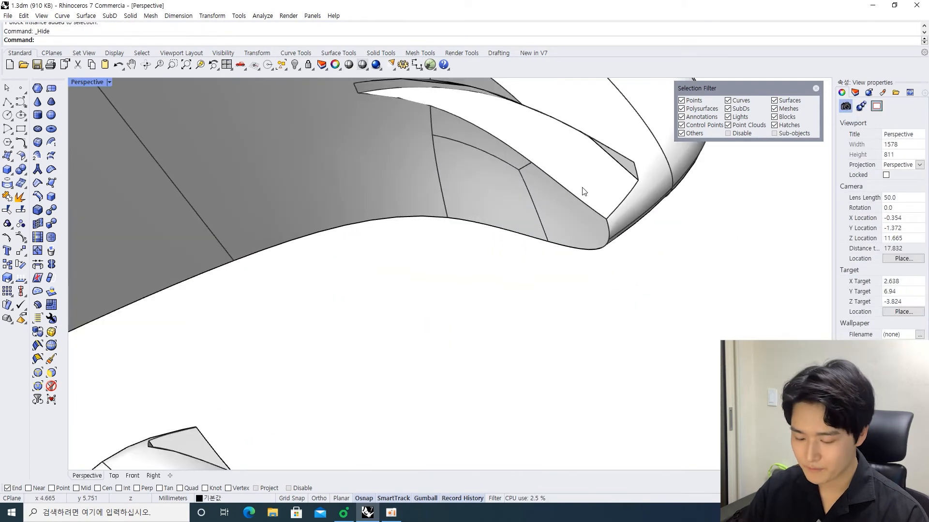
scroll(509, 146, down, 2)
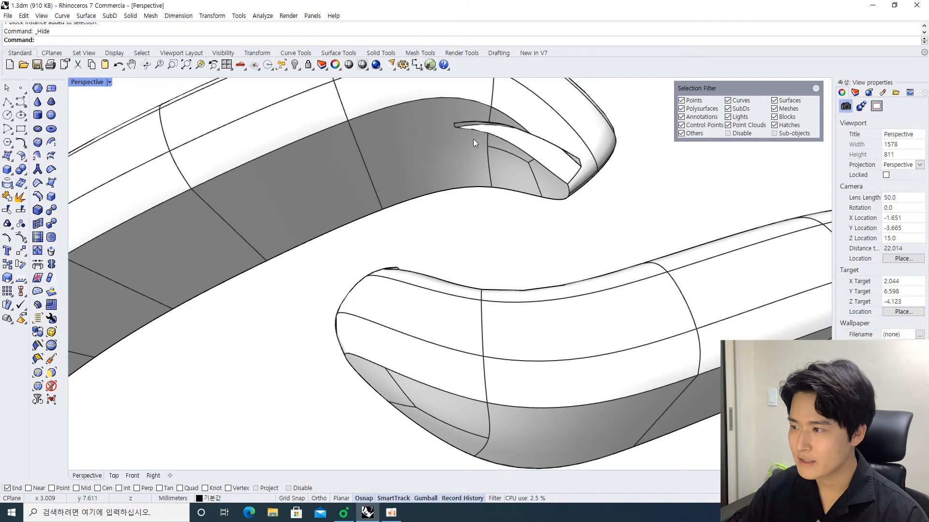
scroll(516, 213, down, 2)
key(ctrl+m)
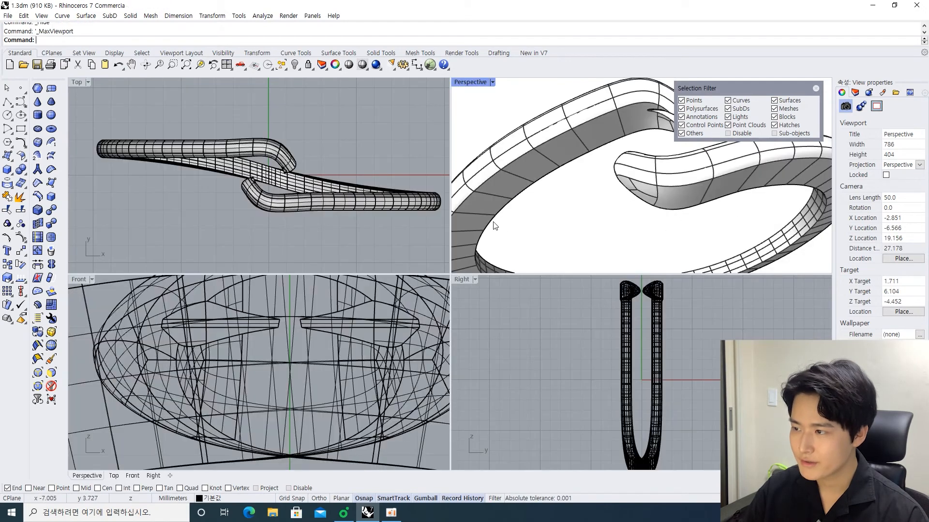
right_drag(271, 189, 243, 178)
scroll(218, 172, up, 6)
scroll(222, 172, down, 8)
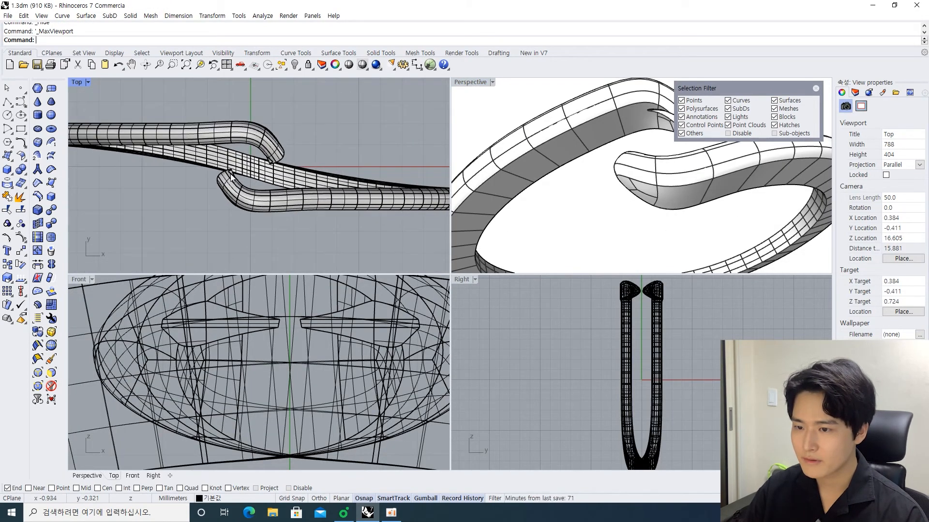
key(ctrl+m)
scroll(339, 193, up, 6)
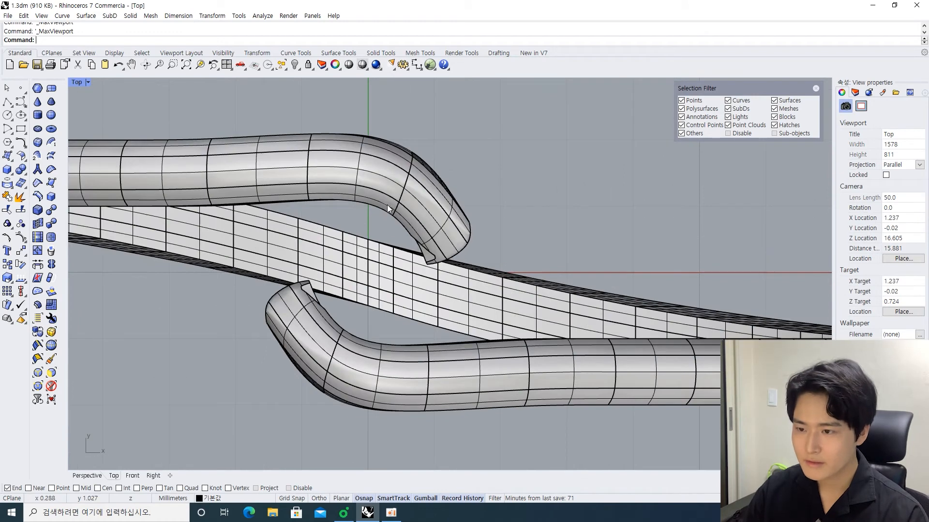
scroll(435, 201, down, 2)
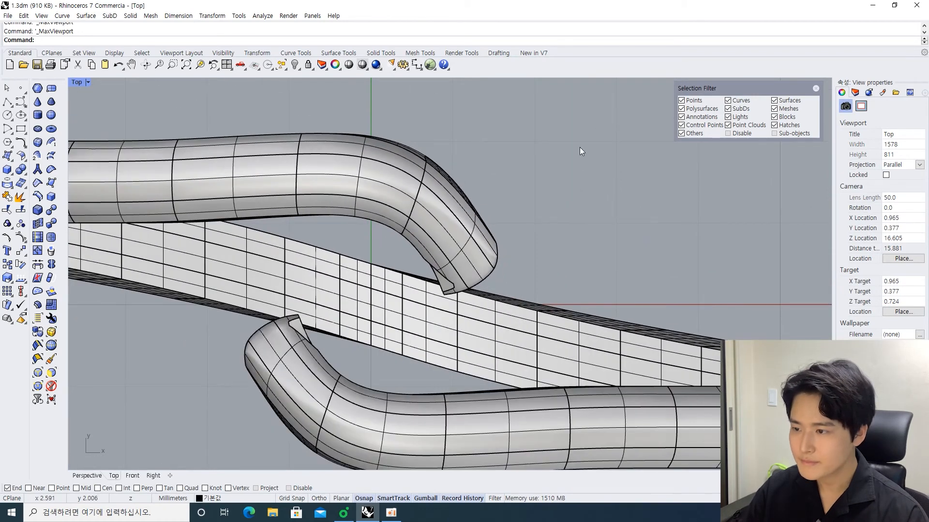
scroll(499, 236, up, 3)
scroll(491, 242, down, 3)
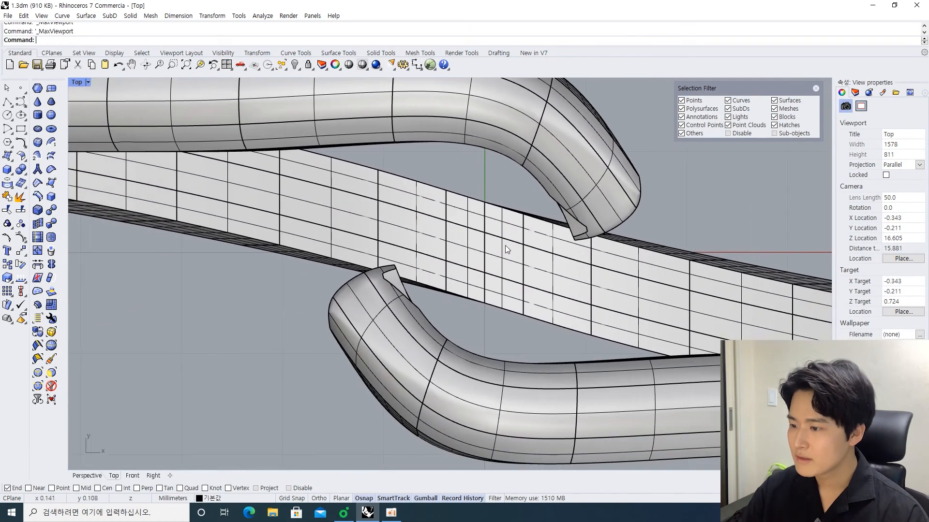
scroll(532, 232, down, 2)
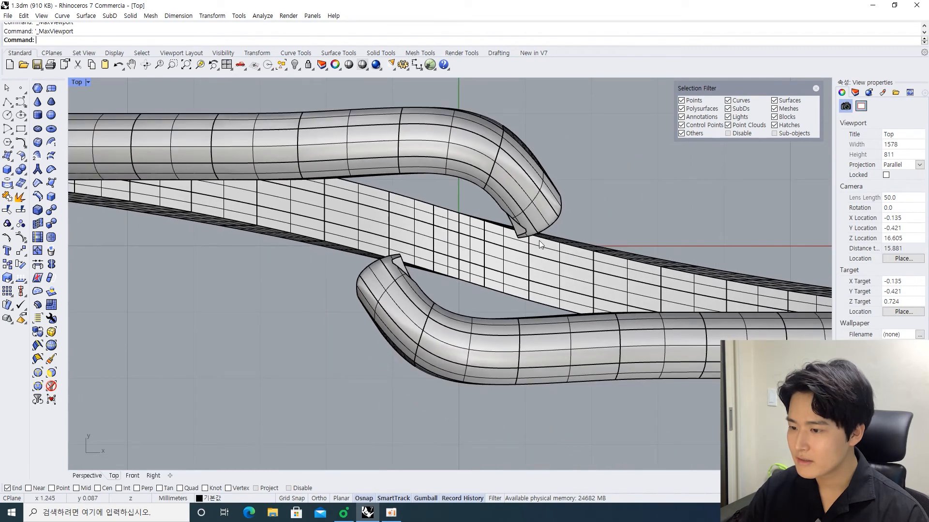
scroll(282, 240, down, 3)
click(288, 177)
click(301, 152)
right_drag(409, 174, 360, 183)
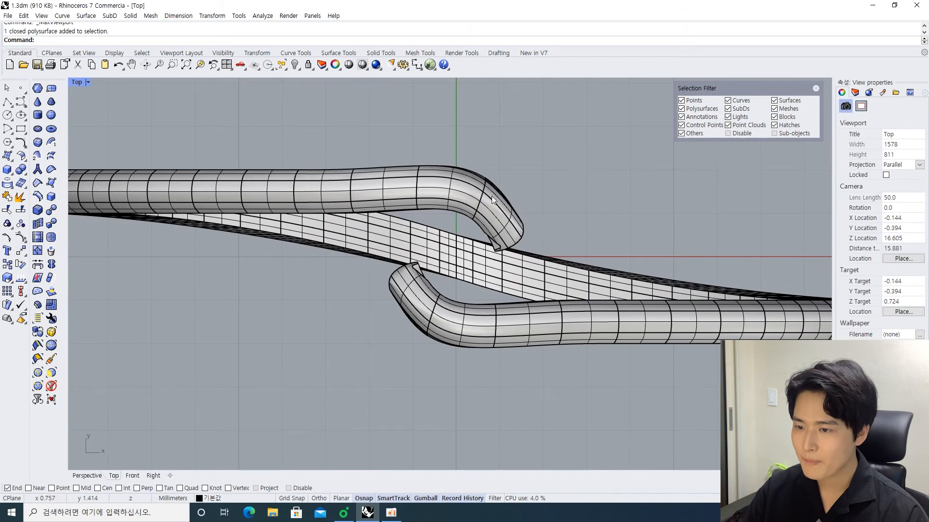
click(475, 171)
click(525, 161)
Restrict the selection filter to curves and edges only.
key(F4)
scroll(505, 161, up, 2)
key(F3)
scroll(484, 173, up, 4)
Try to pull two neighbouring outer edges of the upper arm's bend away from the ring in the Top view.
click(452, 179)
right_drag(445, 167, 443, 210)
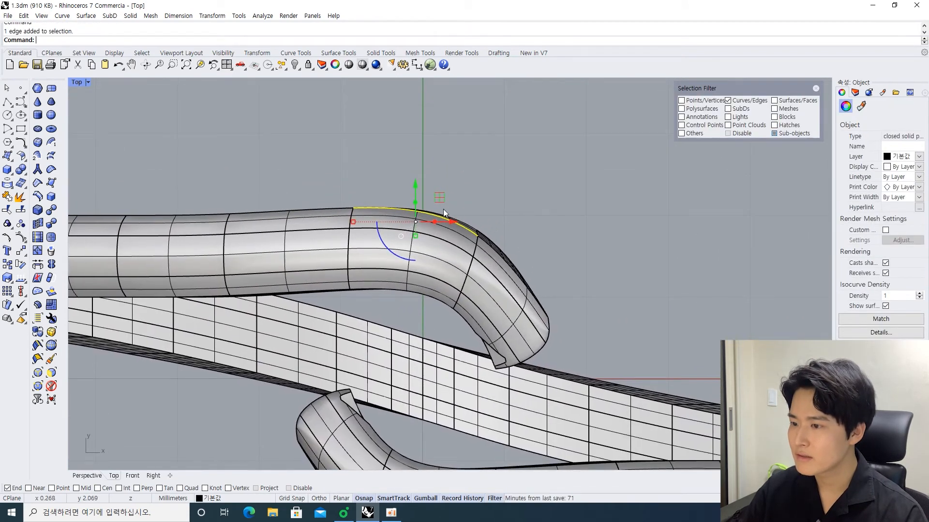
click(567, 167)
click(431, 212)
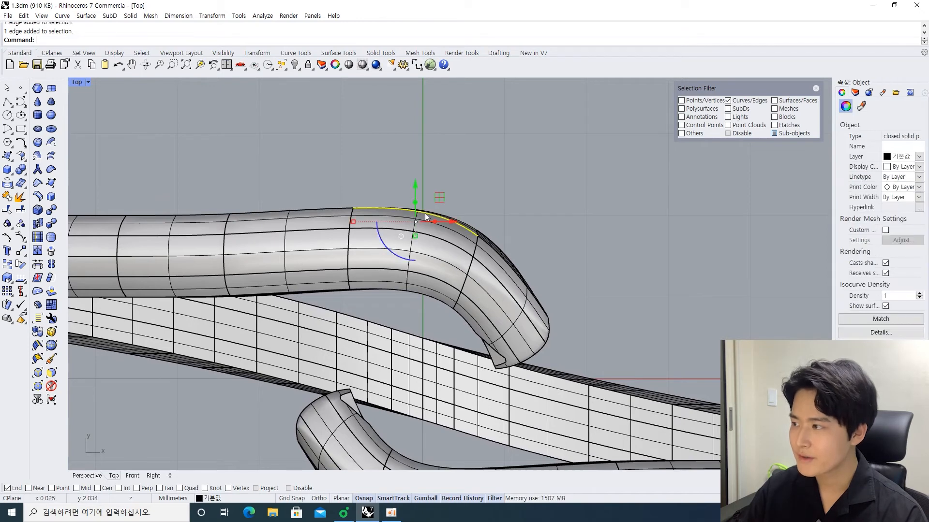
right_drag(409, 167, 425, 181)
scroll(428, 186, up, 2)
drag(432, 208, 434, 167)
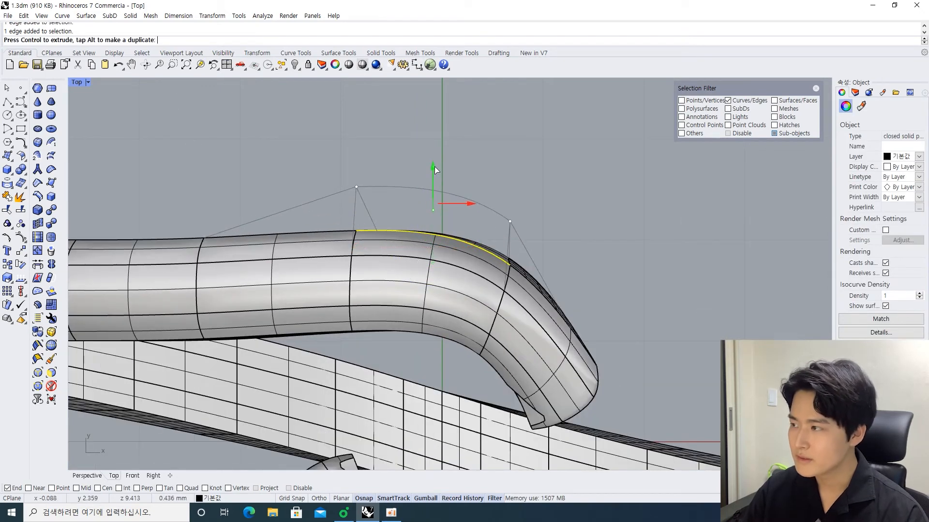
click(526, 204)
click(530, 254)
drag(562, 251, 595, 219)
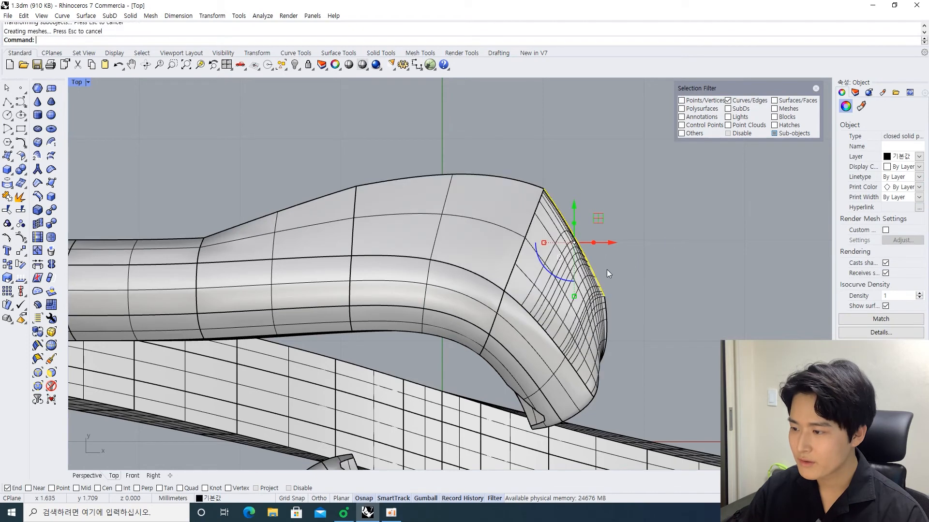
Undo the edge moves, the gem's hiding and the Boolean difference.
scroll(610, 271, down, 2)
key(ctrl+m)
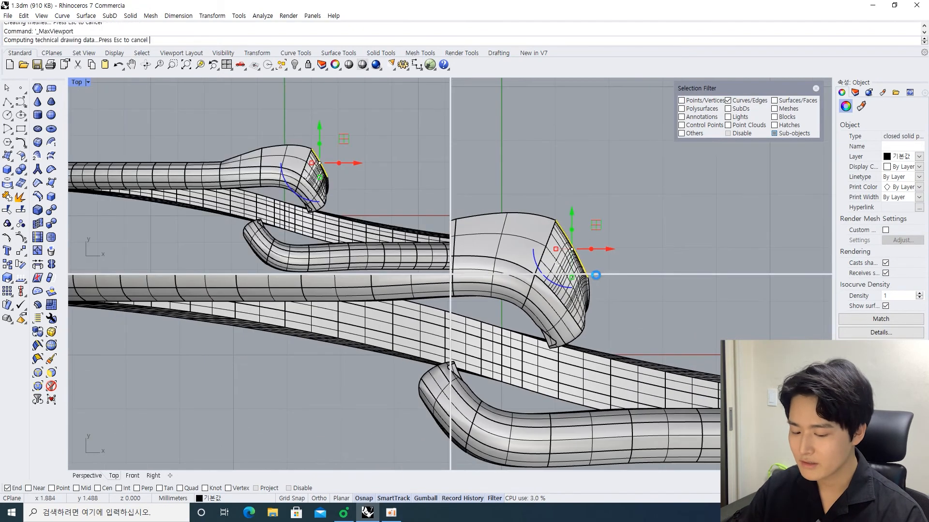
shift+right_drag(638, 155, 630, 234)
scroll(568, 155, up, 10)
right_drag(580, 154, 598, 171)
scroll(557, 141, up, 6)
key(ctrl+z)
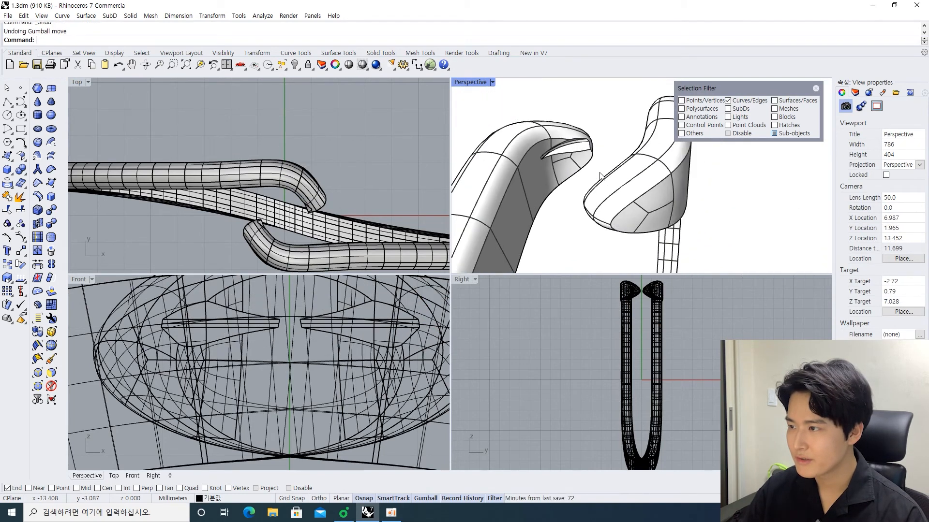
key(ctrl+z)
click(401, 182)
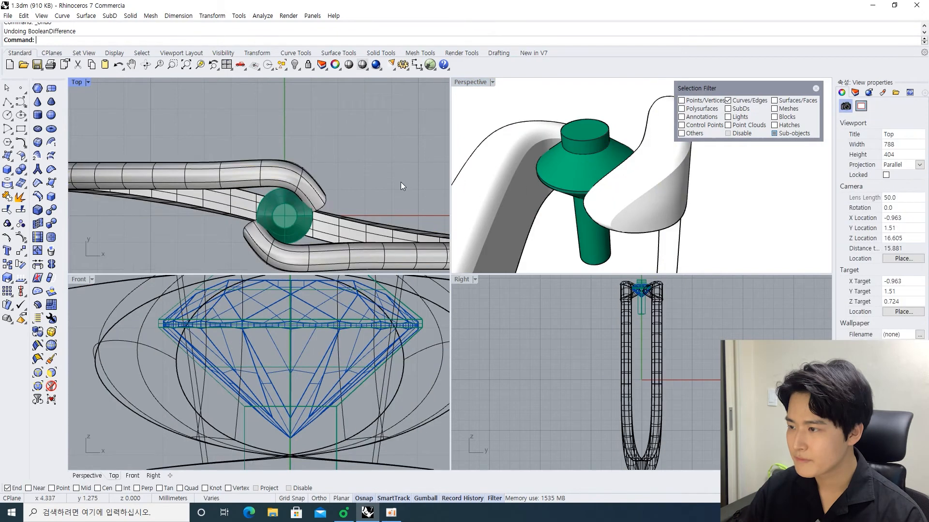
Turn off the curves-and-edges selection restriction so whole objects are selectable, leaving no edge of the ring selected.
scroll(401, 182, down, 2)
right_drag(402, 181, 364, 168)
scroll(602, 191, down, 5)
click(371, 175)
key(ctrl+m)
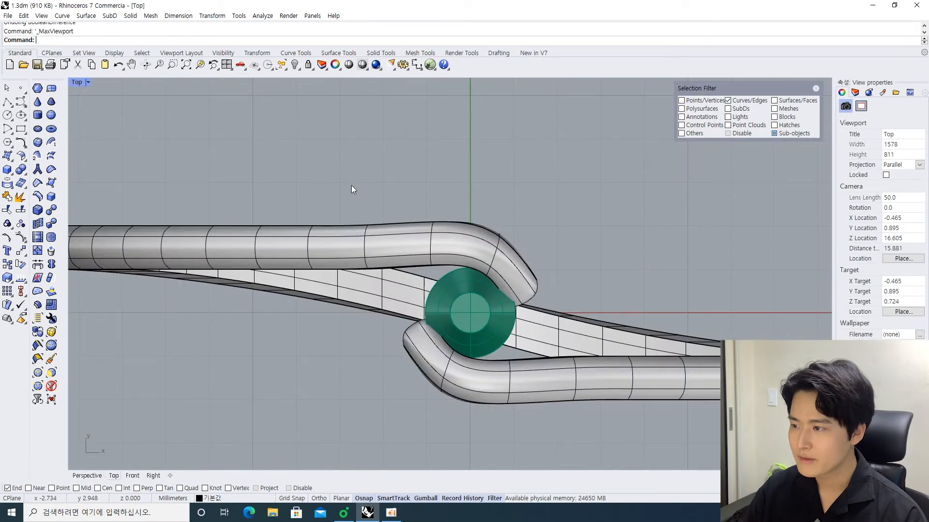
scroll(372, 156, down, 3)
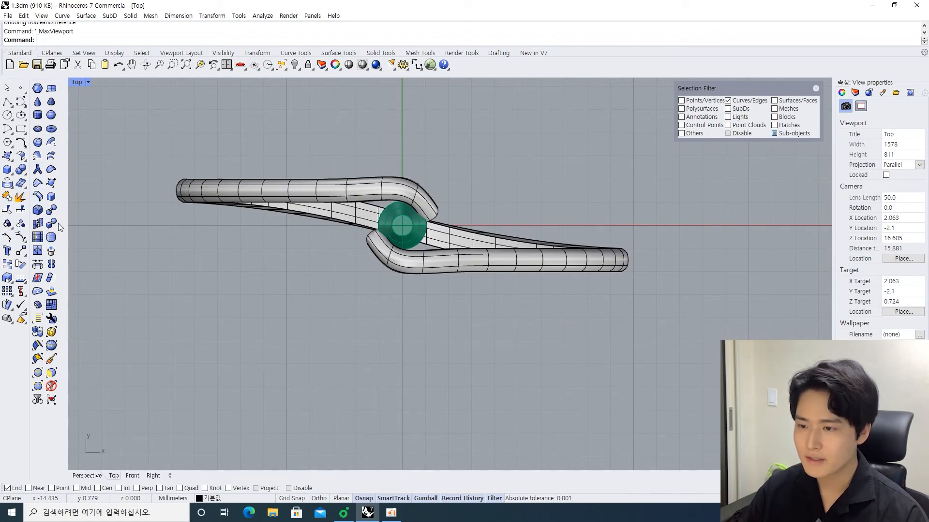
scroll(372, 212, up, 3)
click(434, 201)
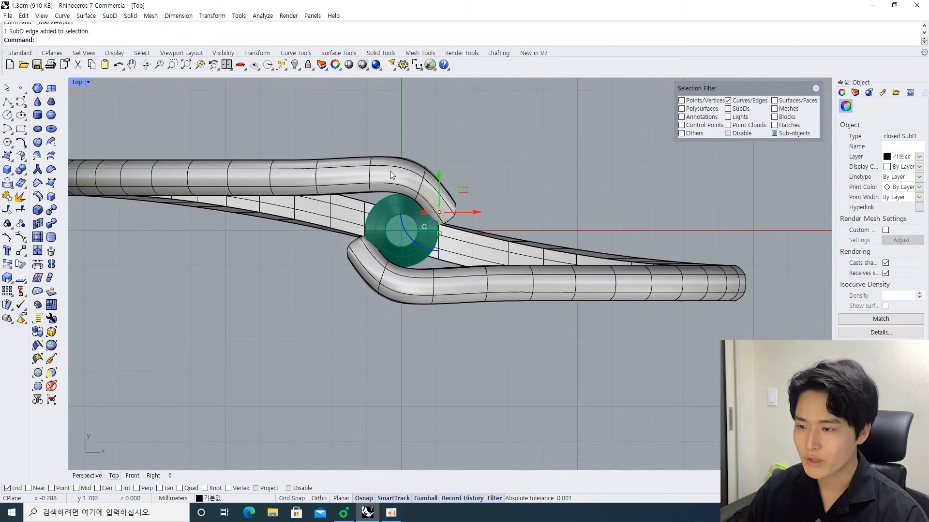
key(F4)
key(Escape)
right_drag(472, 160, 510, 161)
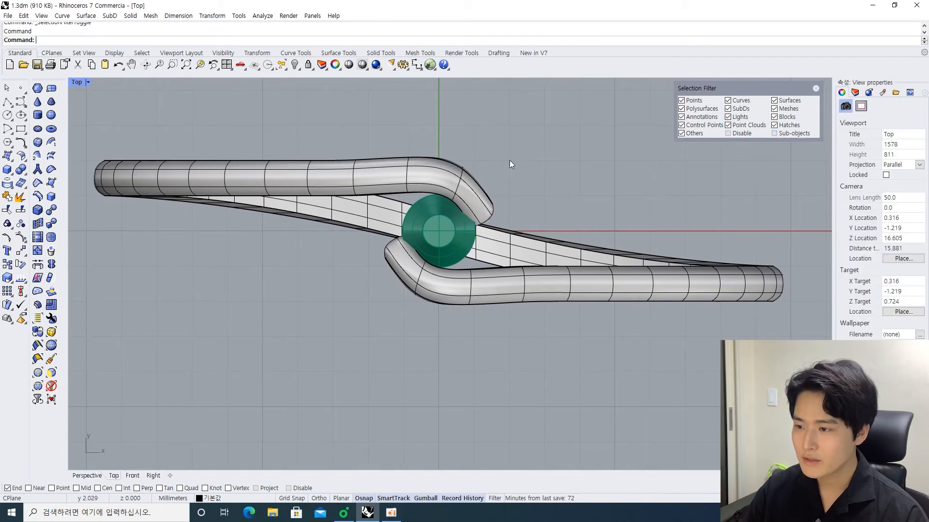
Convert the SubD ring to NURBS and move the converted ring clear of the original in the Top view.
click(438, 153)
click(289, 301)
scroll(289, 300, down, 2)
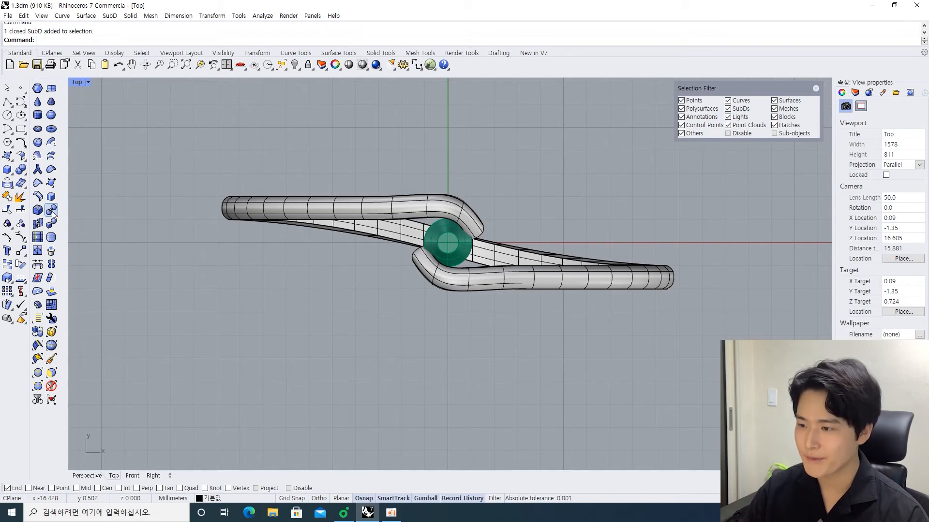
click(246, 212)
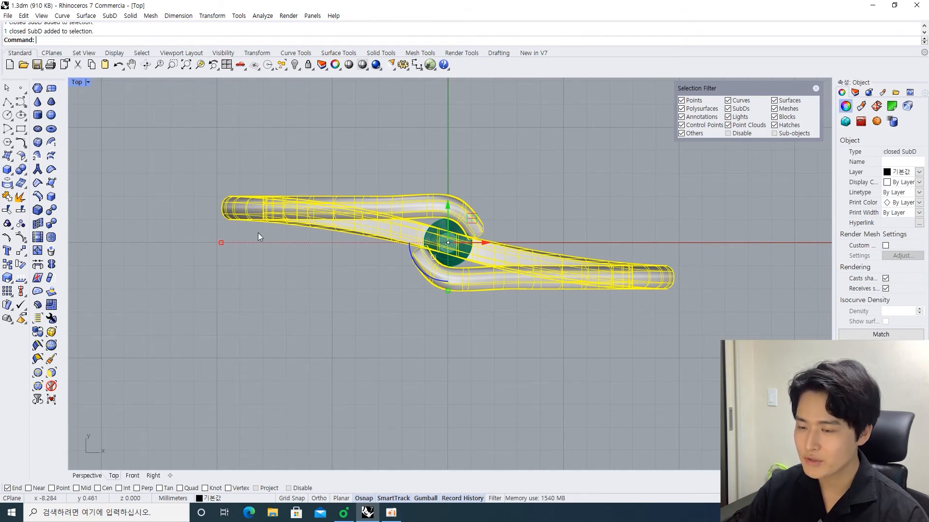
click(302, 289)
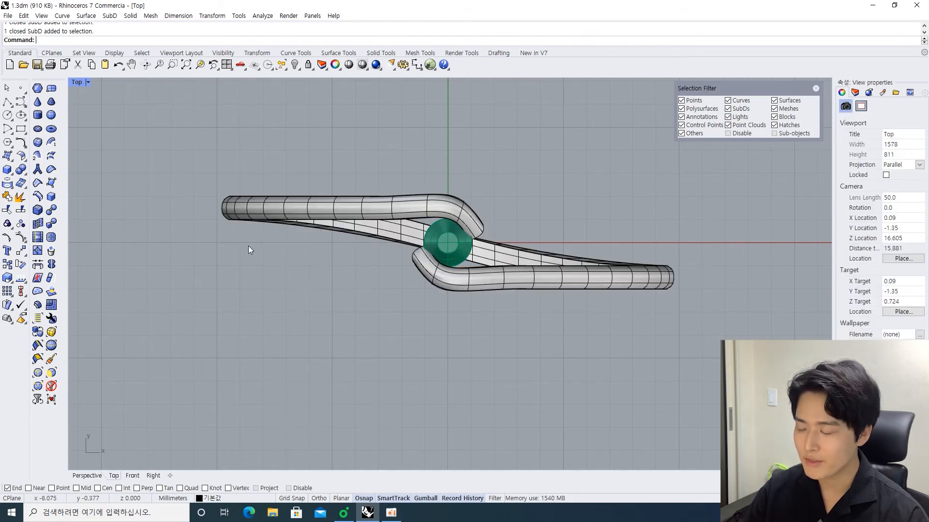
click(52, 210)
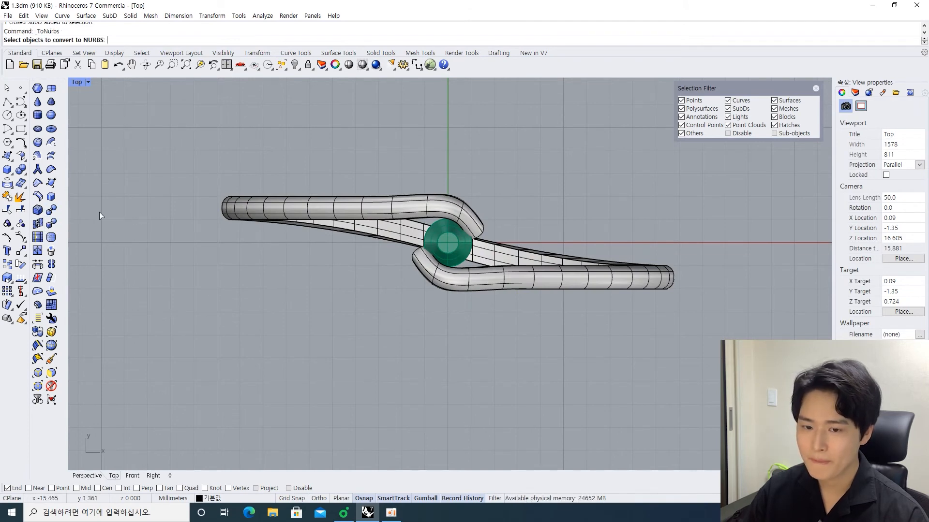
click(267, 219)
scroll(307, 260, down, 2)
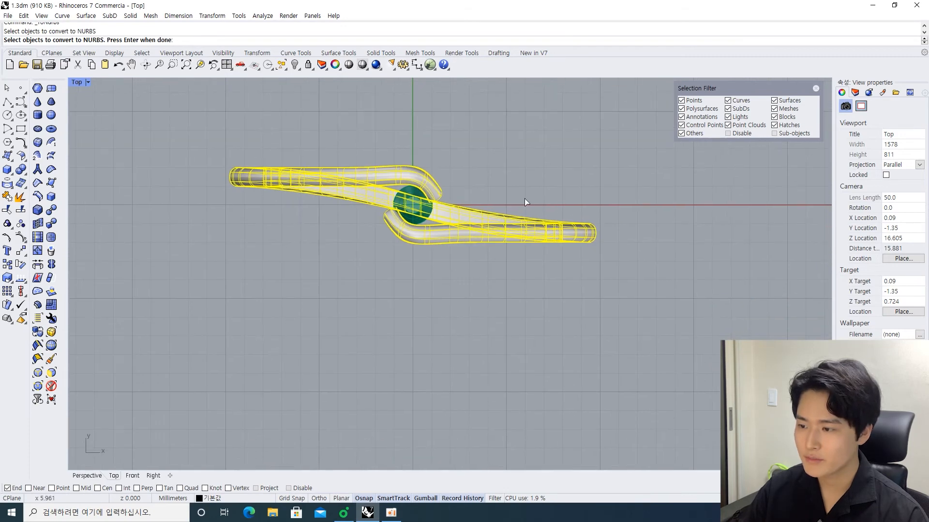
key(Return)
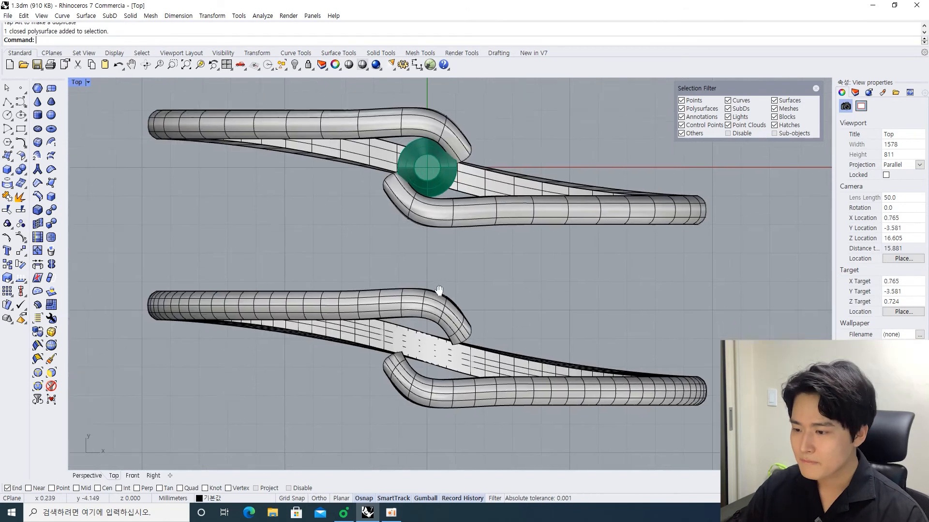
Compare the surface structure of the converted ring with the original SubD ring in the Top and Perspective views.
scroll(439, 290, up, 3)
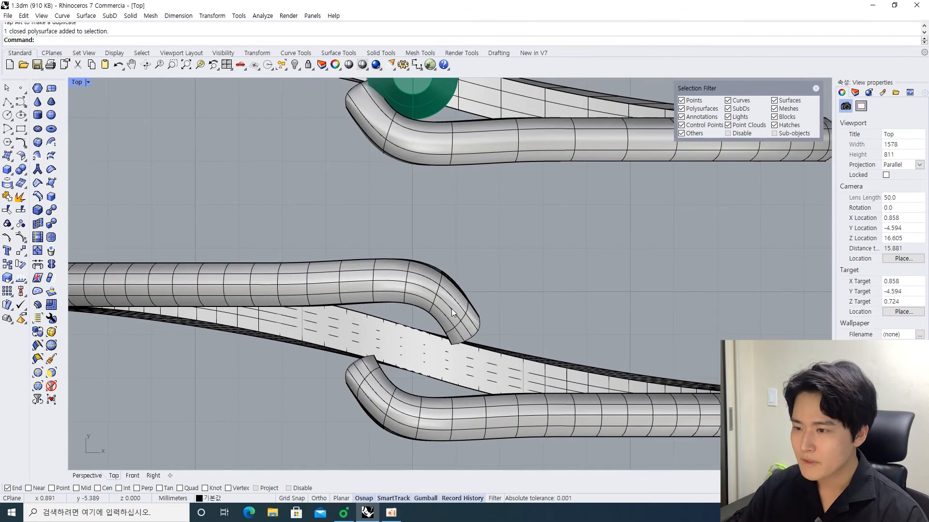
click(449, 297)
click(472, 267)
scroll(308, 236, down, 4)
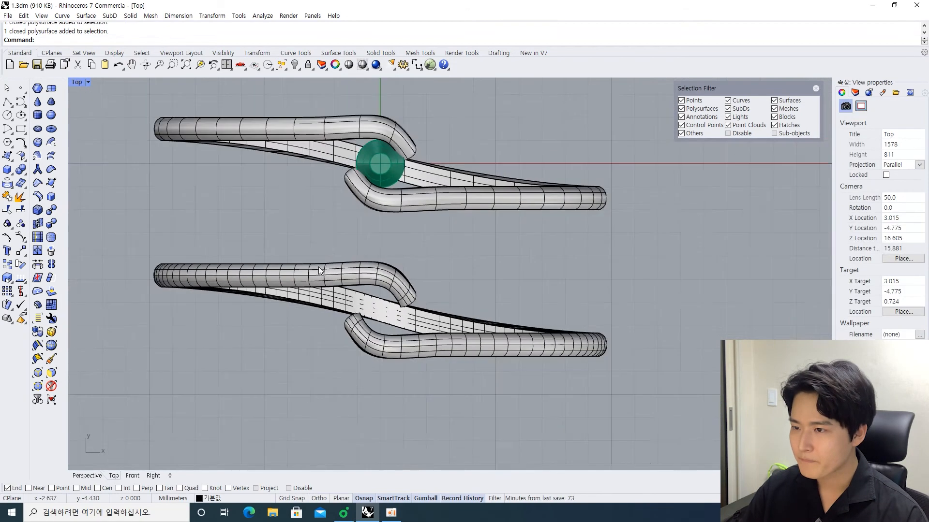
scroll(447, 302, up, 2)
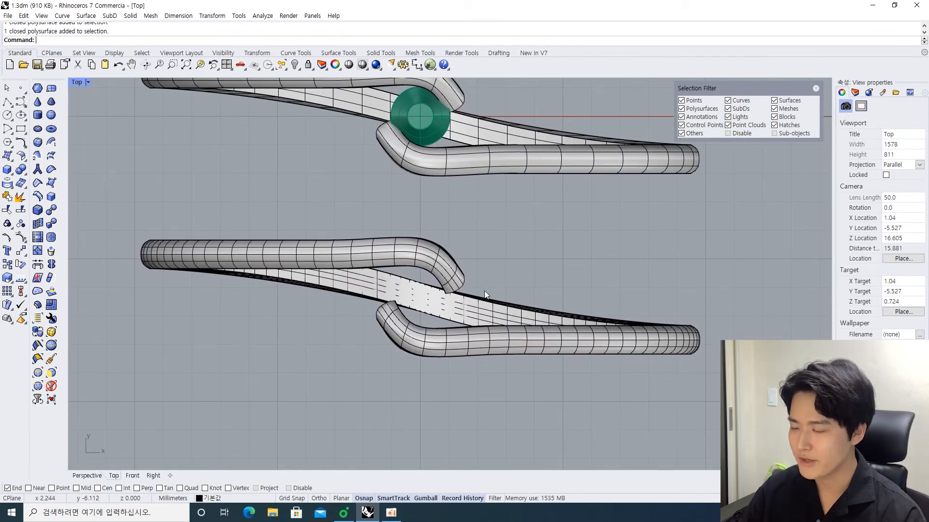
key(ctrl+m)
click(557, 189)
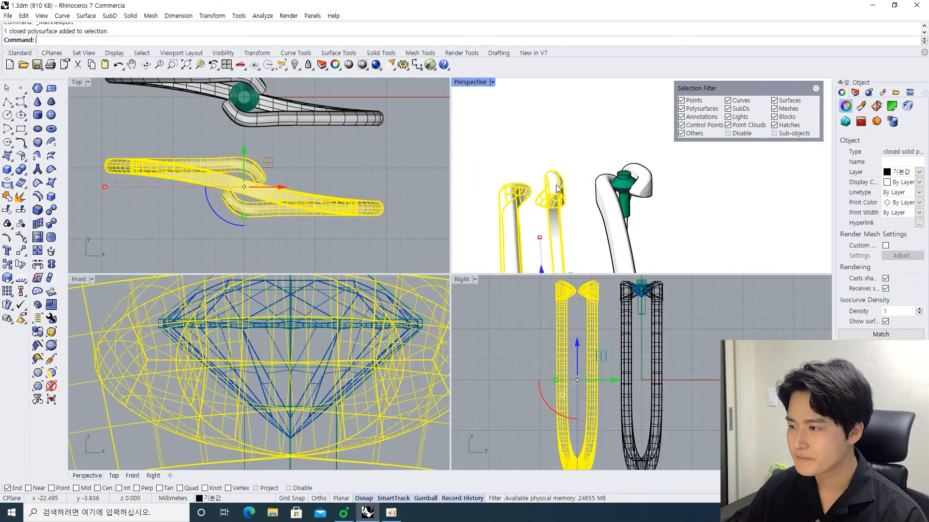
key(Escape)
right_drag(530, 138, 622, 230)
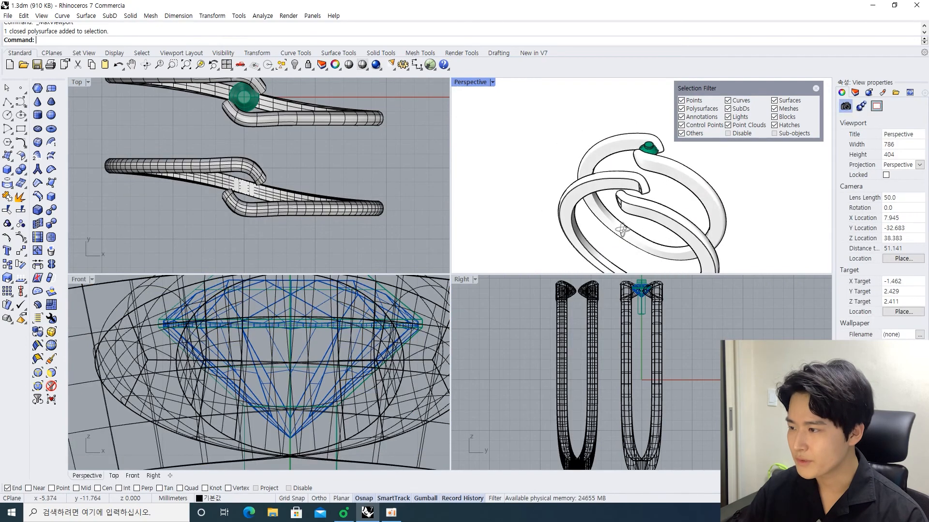
Hide the original SubD ring and undo the converted ring's move.
click(623, 230)
scroll(332, 224, down, 2)
key(ctrl+h)
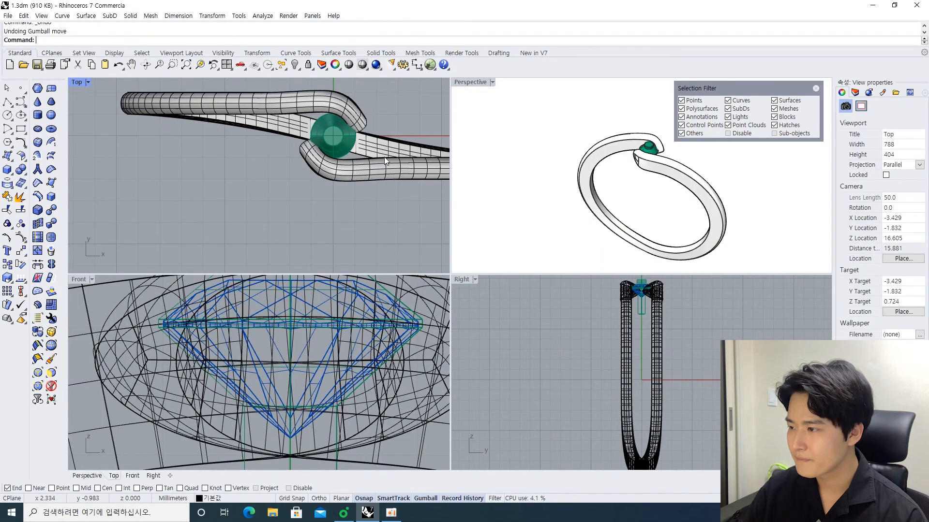
Move the converted ring, the gem and the gem cutter together away from the origin in the negative Y direction.
scroll(313, 237, down, 3)
scroll(300, 228, up, 2)
key(ctrl+m)
scroll(375, 238, up, 1)
scroll(375, 238, up, 4)
key(ctrl+m)
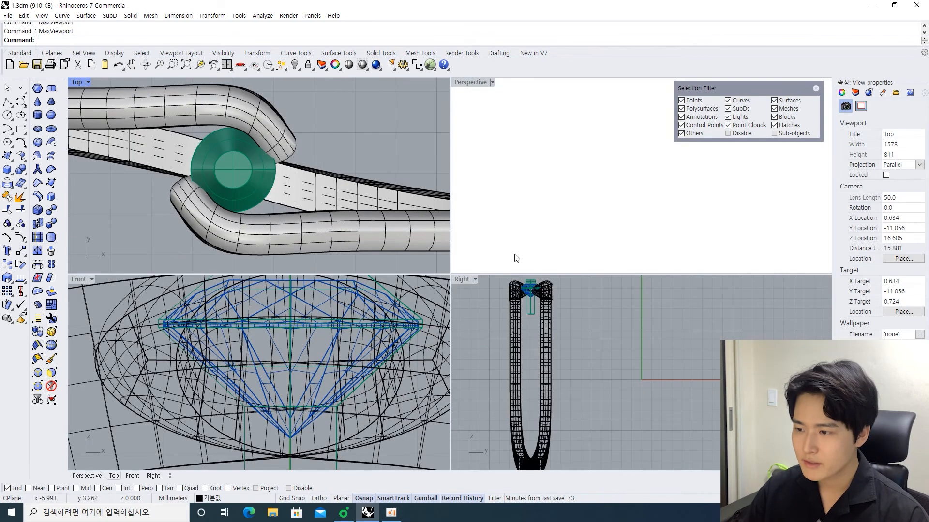
right_drag(516, 235, 641, 194)
key(ctrl+shift+e)
scroll(560, 162, up, 3)
scroll(560, 162, down, 3)
scroll(640, 193, up, 2)
scroll(641, 194, up, 3)
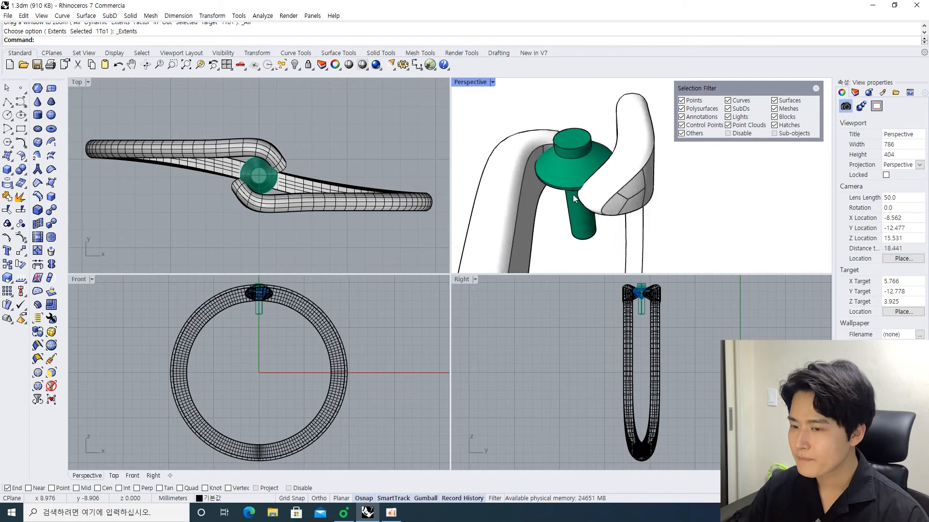
Subtract the gem cutter from the converted NURBS ring with BooleanDifference.
text(ooleanDifference)
key(Return)
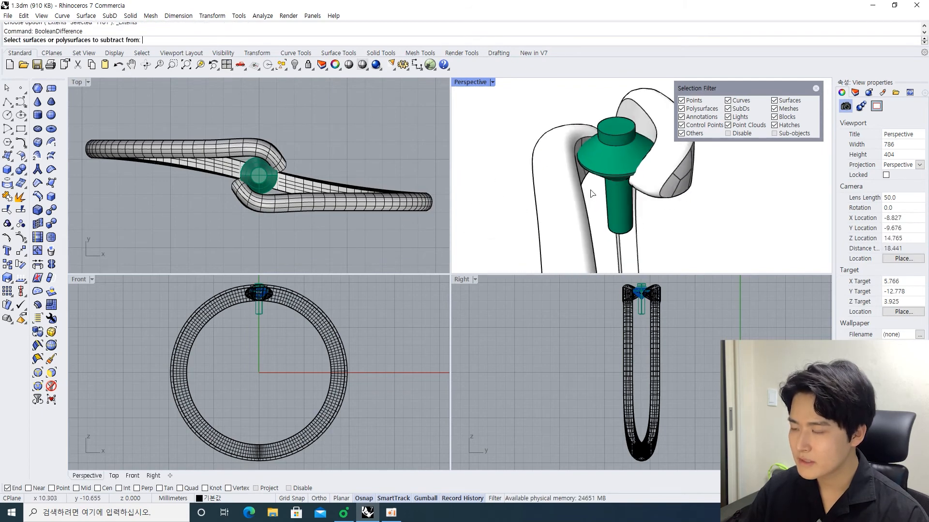
right_drag(591, 194, 583, 186)
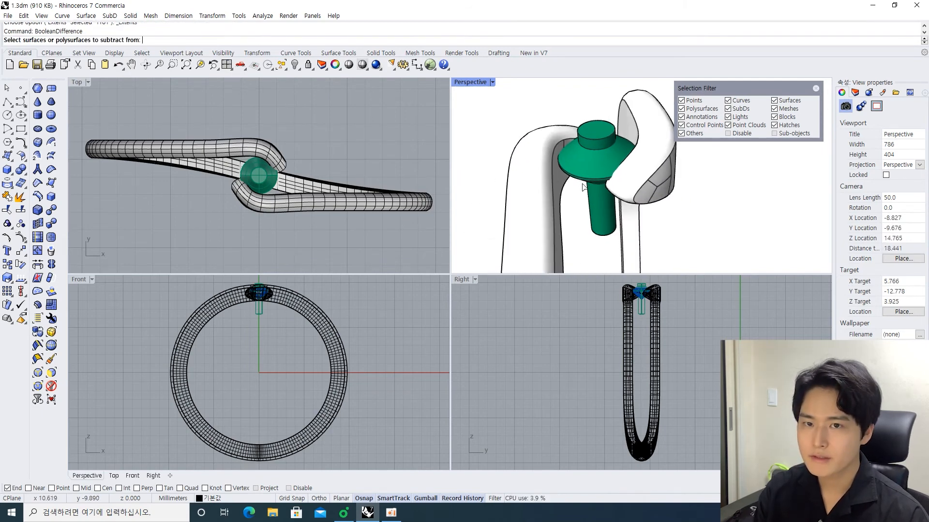
click(530, 198)
key(Return)
click(602, 213)
key(Return)
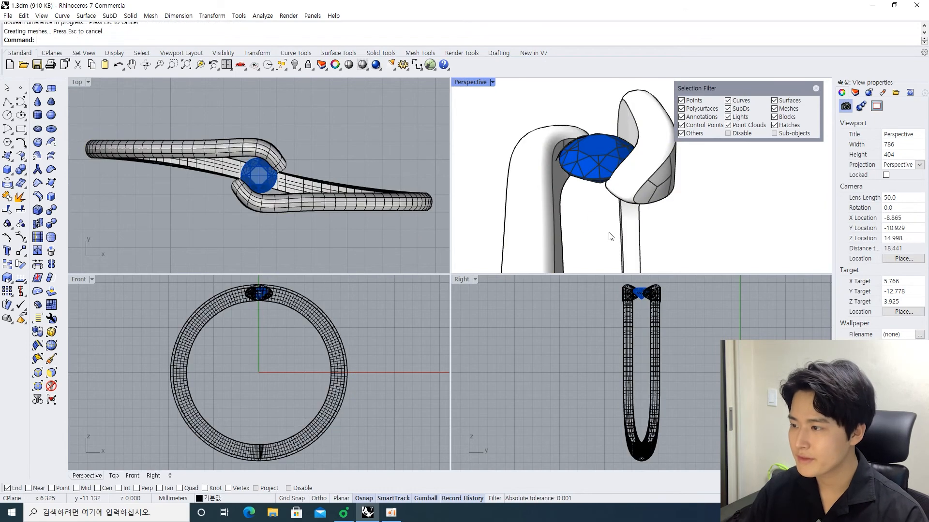
Hide the gem and examine the seat cuts on the inner sides of both arm tips.
scroll(277, 165, up, 3)
right_drag(556, 184, 597, 165)
click(562, 172)
key(ctrl+h)
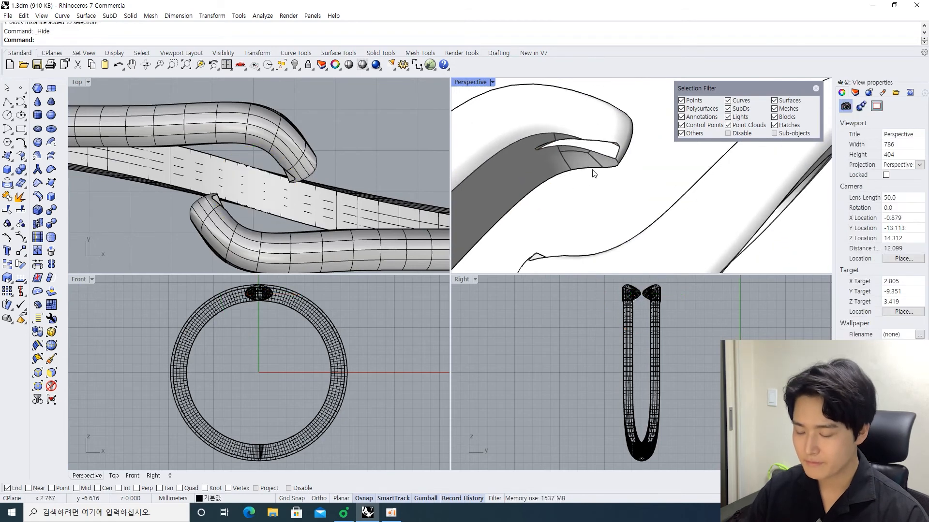
scroll(593, 173, down, 3)
right_drag(549, 190, 662, 168)
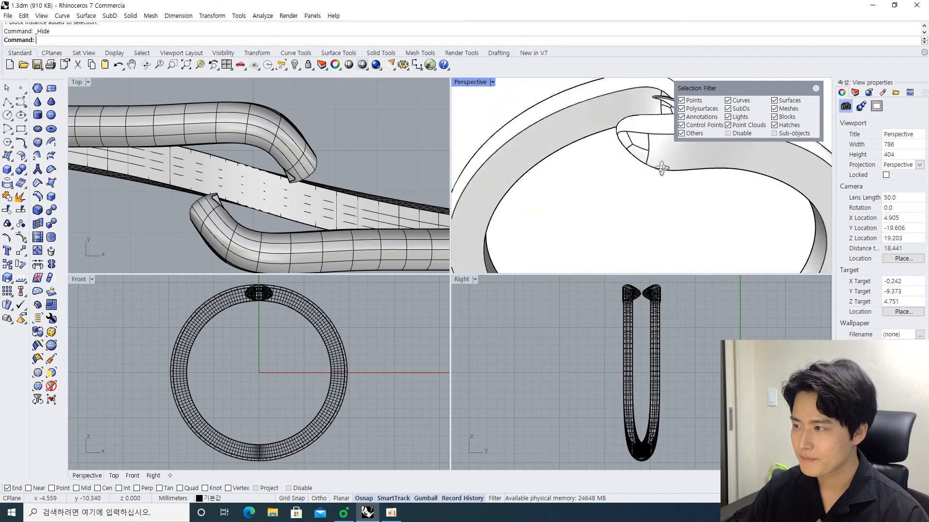
scroll(636, 187, down, 5)
right_drag(603, 174, 591, 201)
scroll(622, 164, up, 2)
scroll(622, 166, down, 5)
Show only the hidden gem between the arms of the cut ring again.
key(ctrl+shift+h)
click(257, 166)
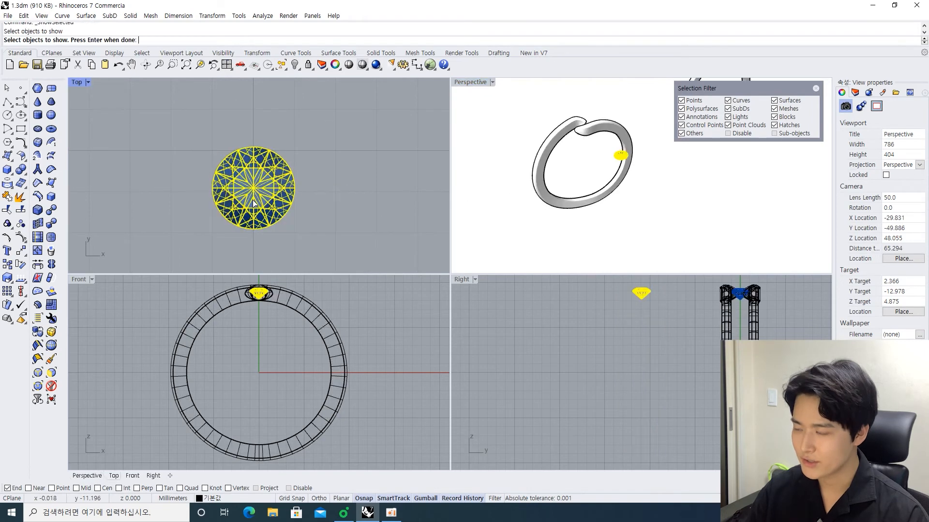
key(Return)
scroll(245, 193, down, 4)
right_drag(245, 194, 266, 185)
scroll(276, 180, down, 2)
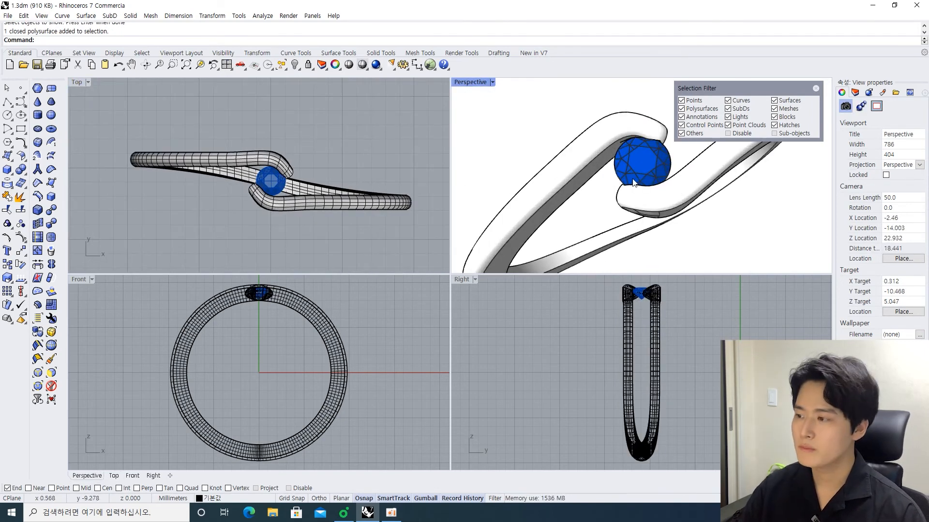
Examine how the gem sits in the seat cuts of both arm tips in the Perspective view.
right_drag(633, 183, 608, 169)
scroll(631, 178, up, 7)
scroll(611, 170, down, 5)
scroll(607, 169, up, 3)
click(599, 148)
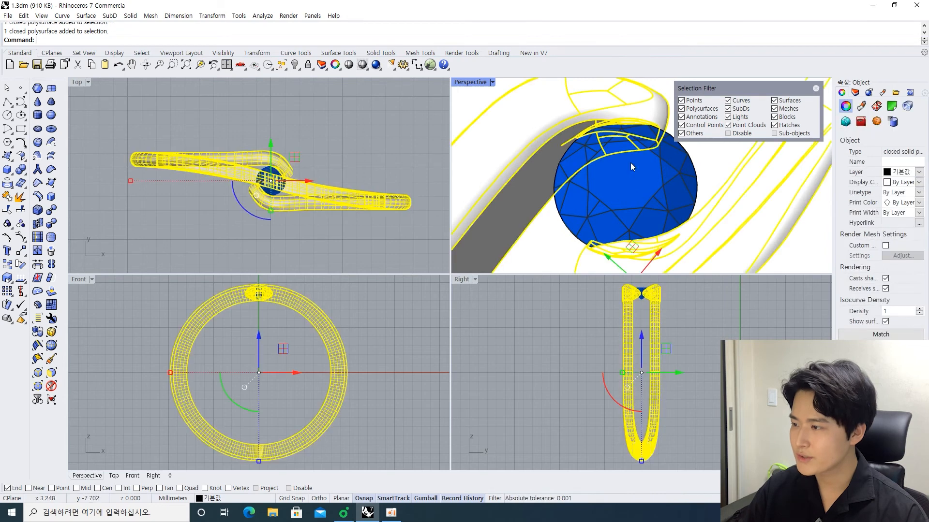
scroll(549, 112, down, 3)
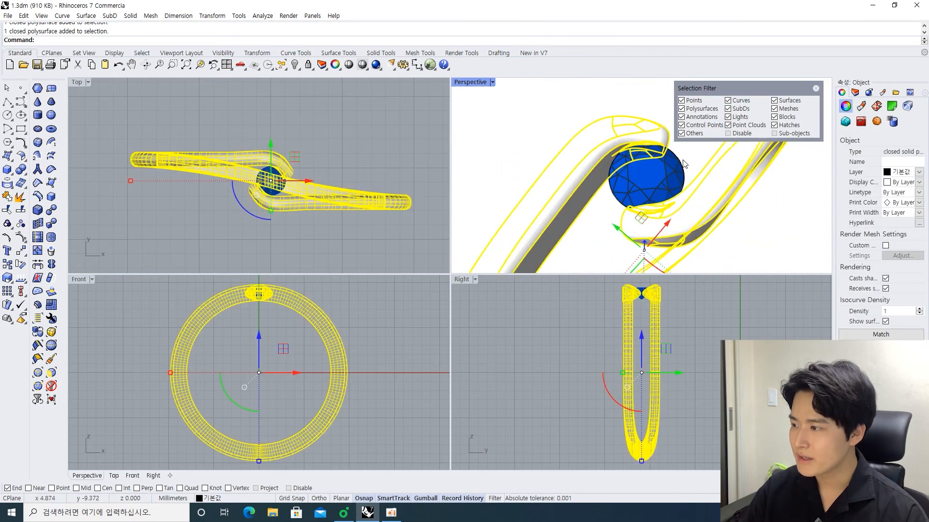
key(Escape)
right_drag(663, 170, 591, 143)
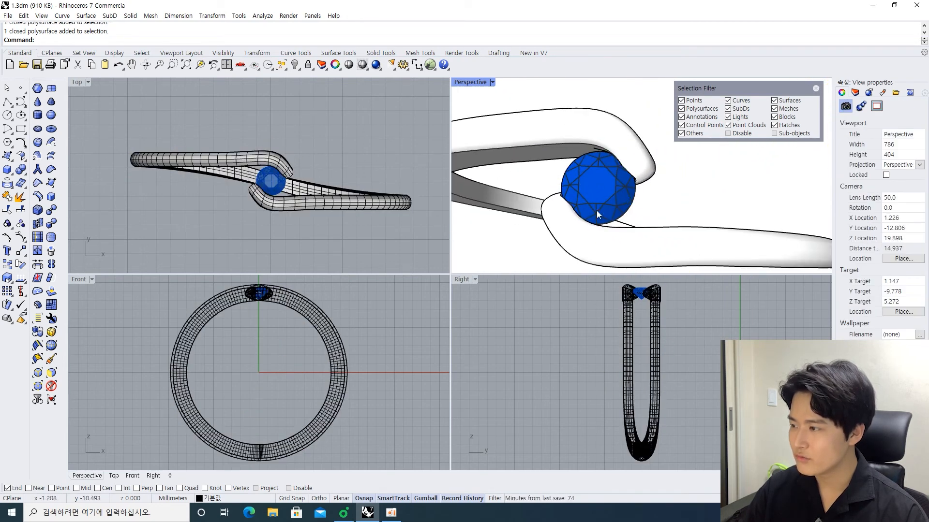
Bring back the hidden SubD rings beside the cut ring and maximize the Perspective view.
scroll(585, 204, down, 3)
right_drag(638, 177, 557, 270)
key(ctrl+m)
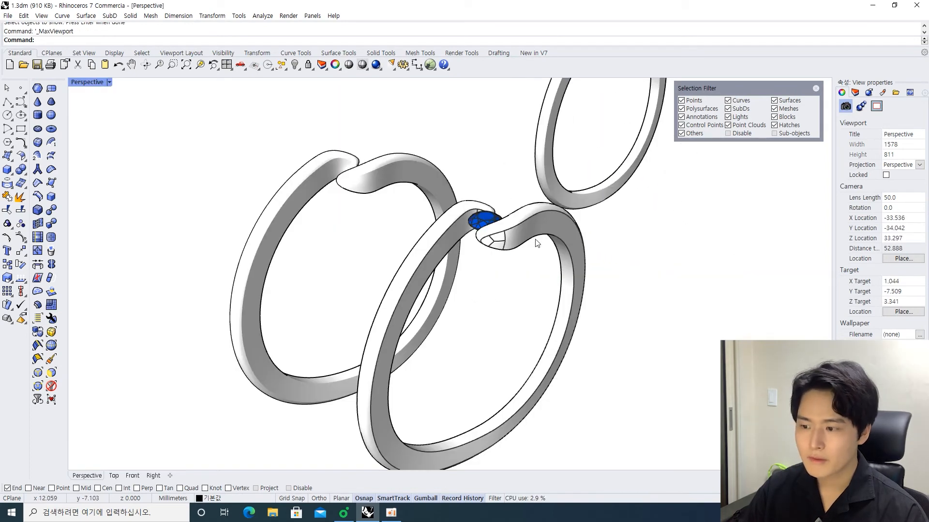
Compare the cut NURBS ring holding the gem with the uncut SubD ring behind it from several angles.
right_drag(525, 202, 476, 244)
scroll(487, 228, down, 2)
right_drag(521, 175, 486, 211)
scroll(488, 211, down, 4)
right_drag(449, 243, 467, 265)
scroll(418, 260, up, 2)
right_drag(380, 307, 400, 281)
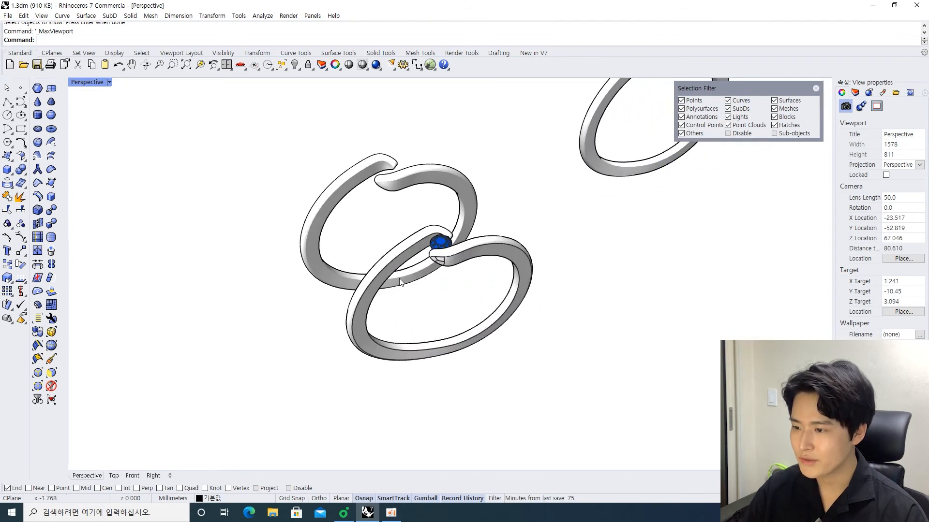
scroll(399, 250, up, 2)
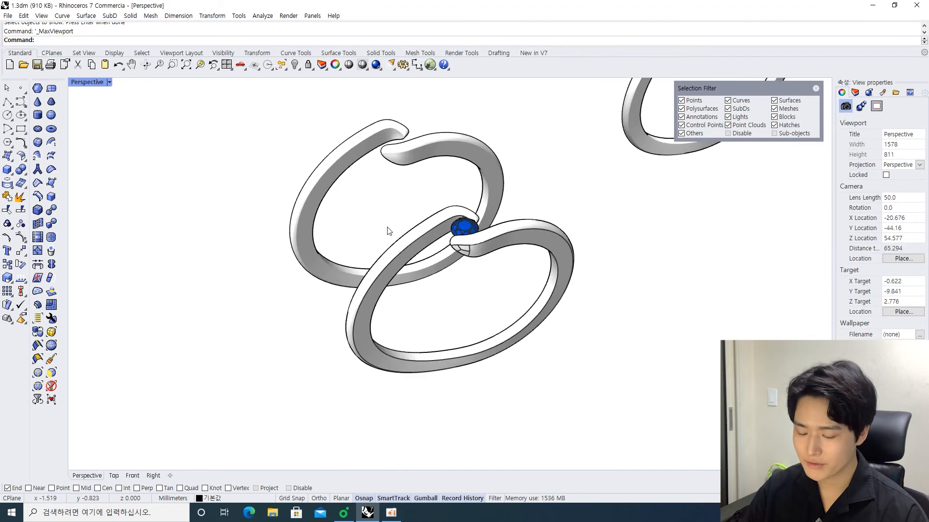
scroll(428, 220, up, 2)
shift+right_drag(412, 225, 426, 223)
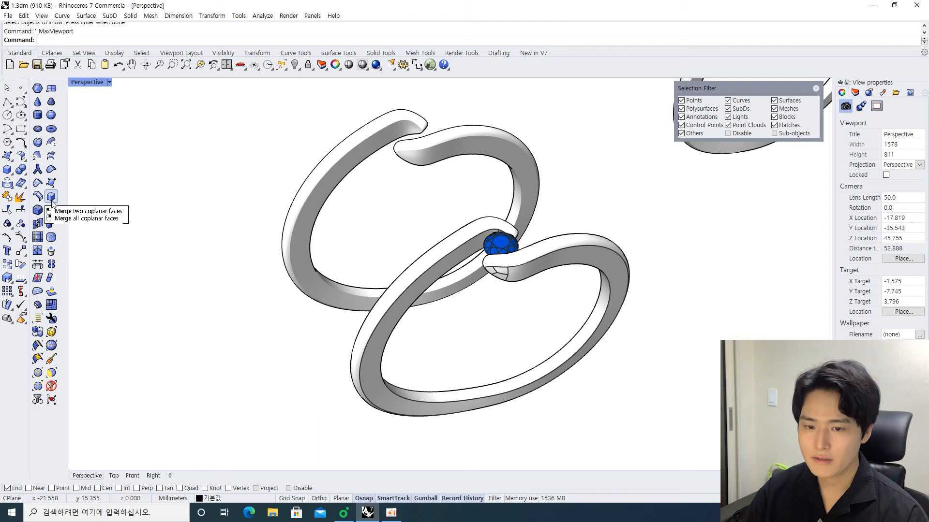
scroll(262, 235, down, 4)
scroll(347, 233, down, 2)
shift+right_drag(273, 233, 339, 254)
key(ctrl+shift+h)
scroll(344, 253, down, 2)
key(Escape)
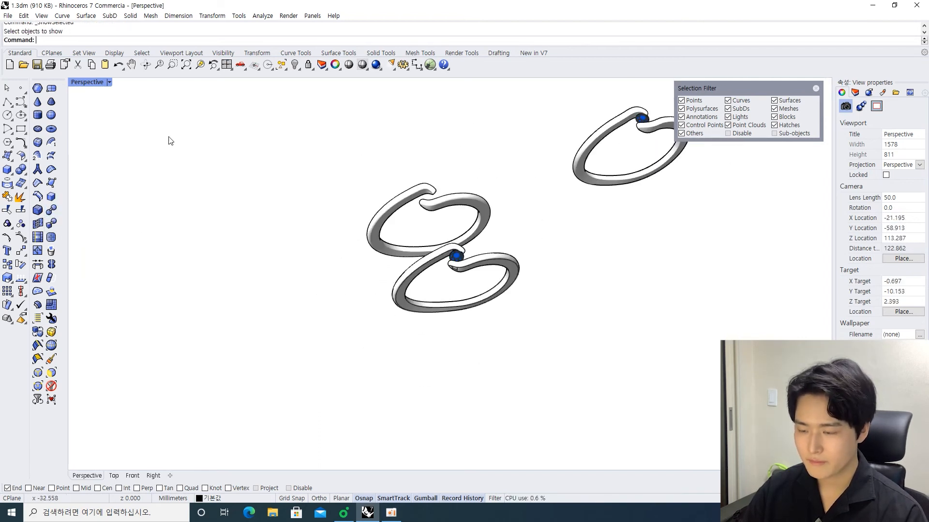
Set the Perspective view's display mode to Shaded.
click(111, 83)
click(120, 127)
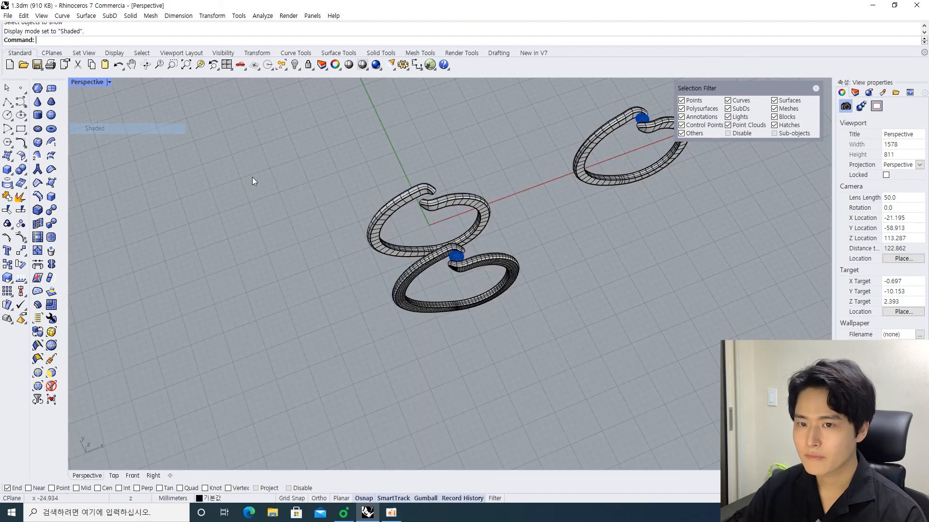
Show the ring's hidden construction curves near the origin and hide the SubD ring there.
key(ctrl+shift+h)
click(376, 207)
key(Return)
click(482, 204)
key(ctrl+h)
right_drag(506, 233, 458, 210)
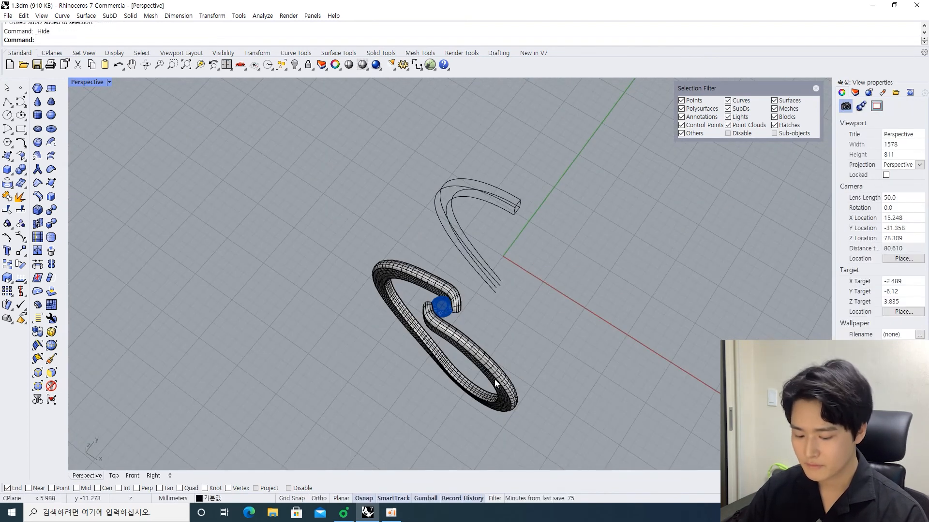
Hide the remaining rings and their gems, leaving only the construction curves near the origin.
drag(494, 379, 428, 350)
key(ctrl+z)
key(Home)
drag(554, 393, 389, 285)
key(ctrl+h)
shift+right_drag(655, 311, 486, 310)
drag(738, 277, 602, 167)
key(ctrl+h)
scroll(242, 174, up, 8)
right_drag(522, 295, 402, 179)
scroll(395, 226, down, 4)
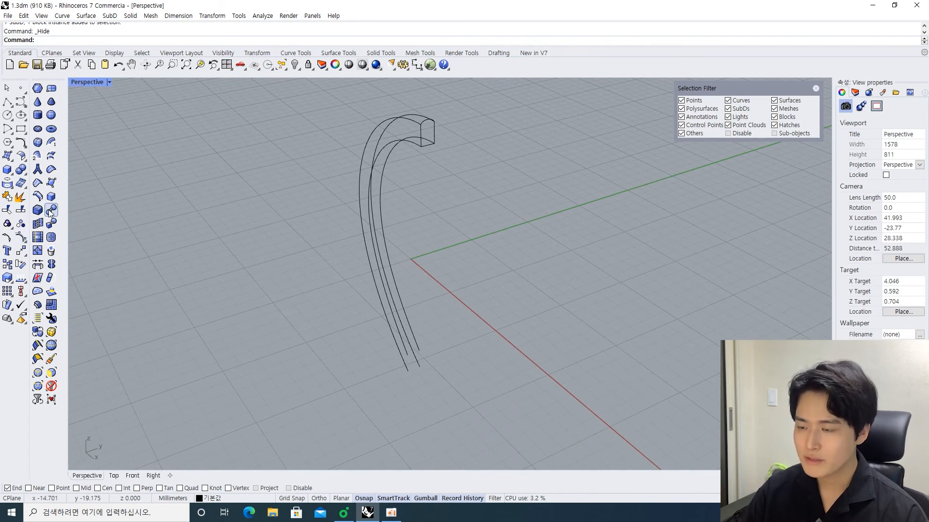
Examine the ring's rail curves and closed end profile from several angles.
drag(209, 230, 152, 282)
drag(151, 218, 135, 208)
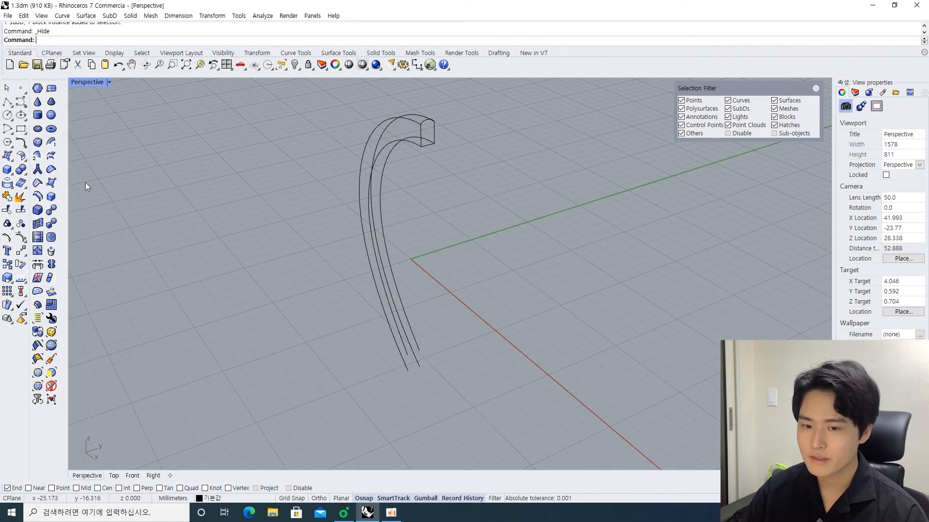
right_drag(232, 183, 265, 190)
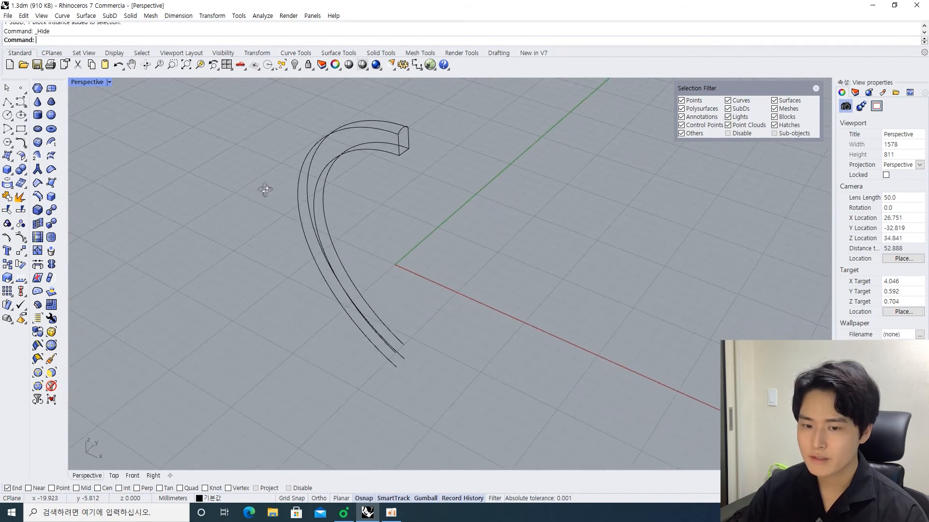
scroll(308, 190, up, 8)
shift+right_drag(309, 191, 391, 227)
scroll(371, 260, down, 6)
scroll(443, 223, up, 4)
right_drag(366, 180, 406, 178)
scroll(416, 175, up, 6)
right_drag(288, 199, 98, 185)
Try a SubD two-rail sweep of the closed end profile along the two outer rail curves, and undo it.
click(38, 159)
click(382, 158)
click(338, 140)
right_drag(338, 140, 358, 179)
click(372, 186)
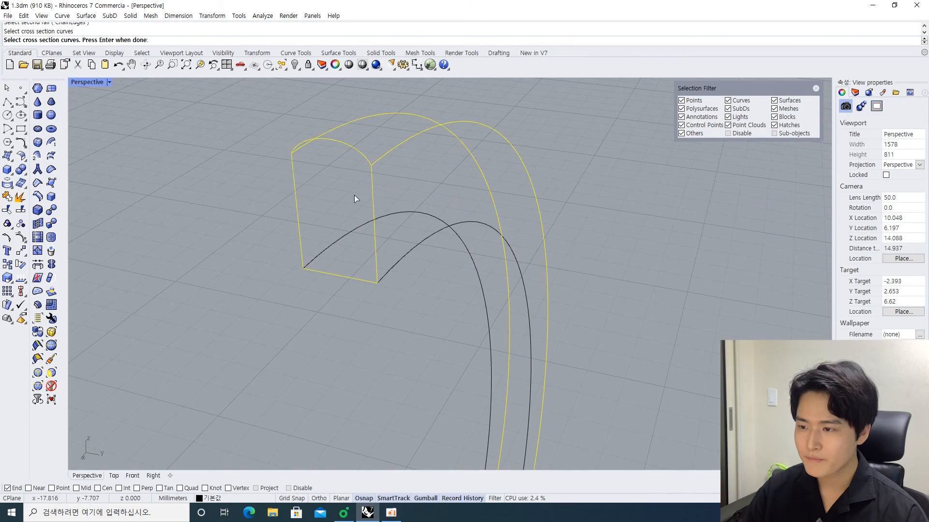
key(Return)
key(Return)
scroll(483, 217, down, 12)
mouse_move(484, 228)
right_down()
mouse_move(284, 213)
mouse_move(539, 235)
mouse_move(477, 234)
right_up()
scroll(342, 198, up, 5)
right_drag(341, 198, 496, 203)
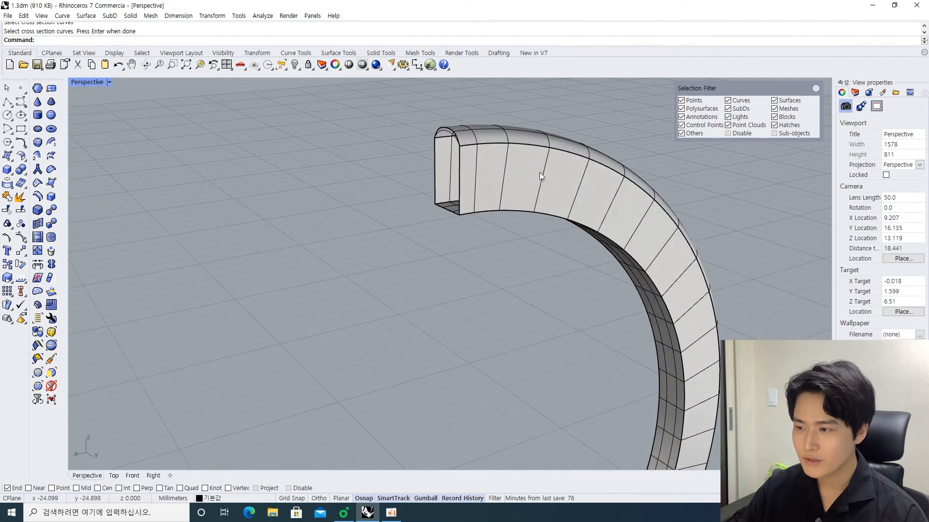
key(ctrl+z)
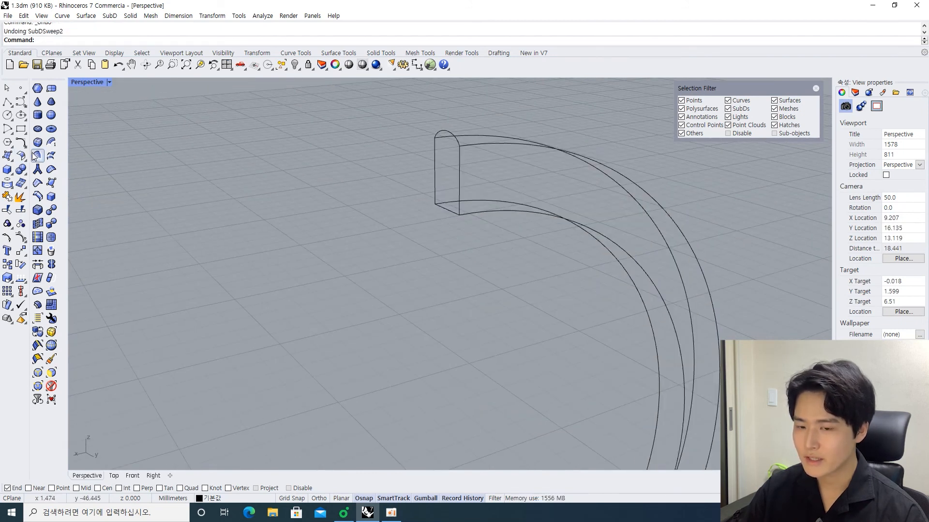
Try a SubD one-rail sweep of the closed end profile along one outer rail curve, and undo it.
right_drag(145, 159, 224, 177)
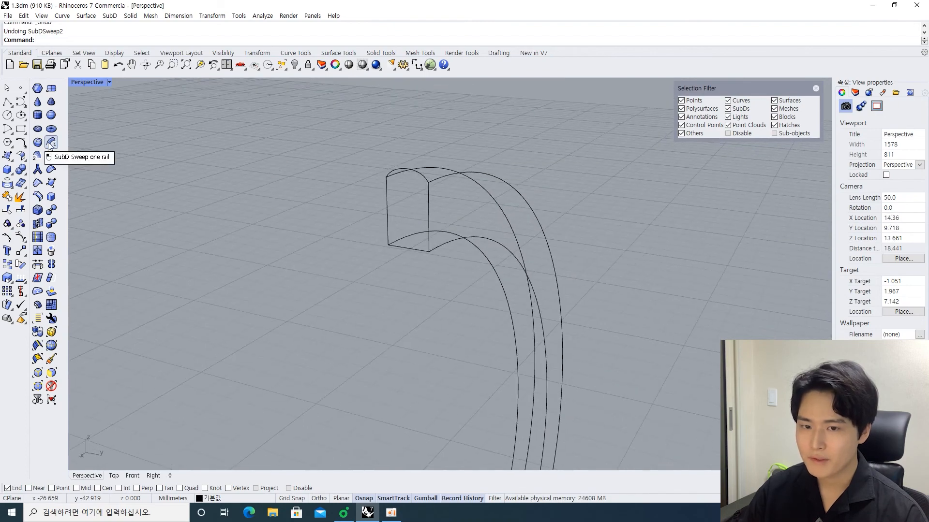
scroll(217, 170, up, 2)
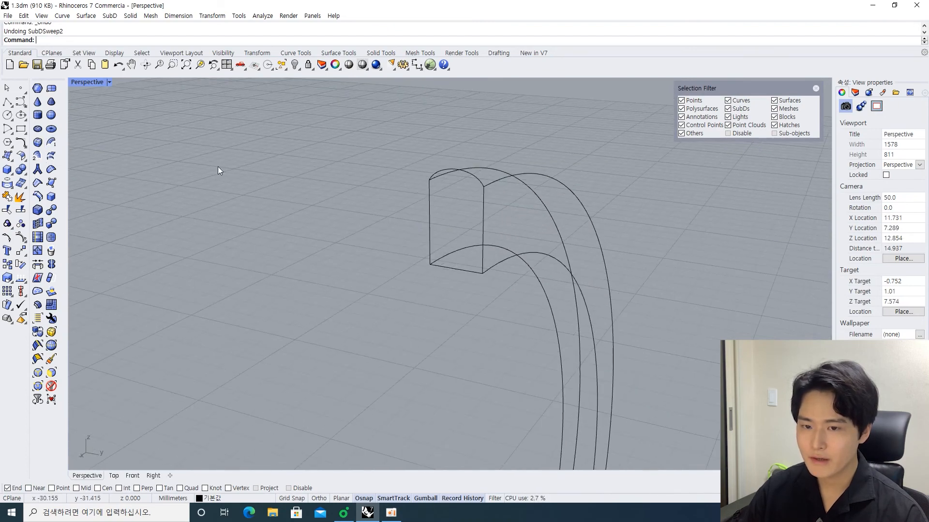
click(52, 143)
scroll(467, 234, up, 2)
click(433, 142)
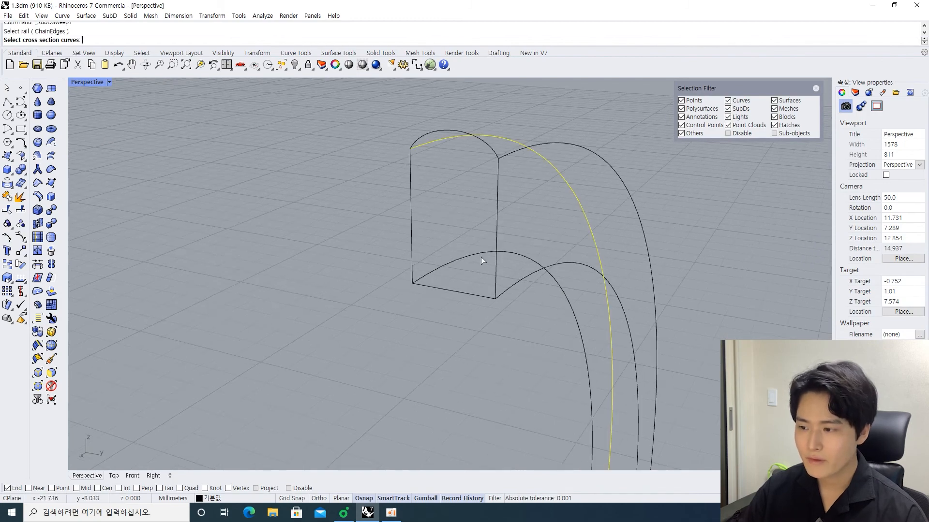
click(411, 218)
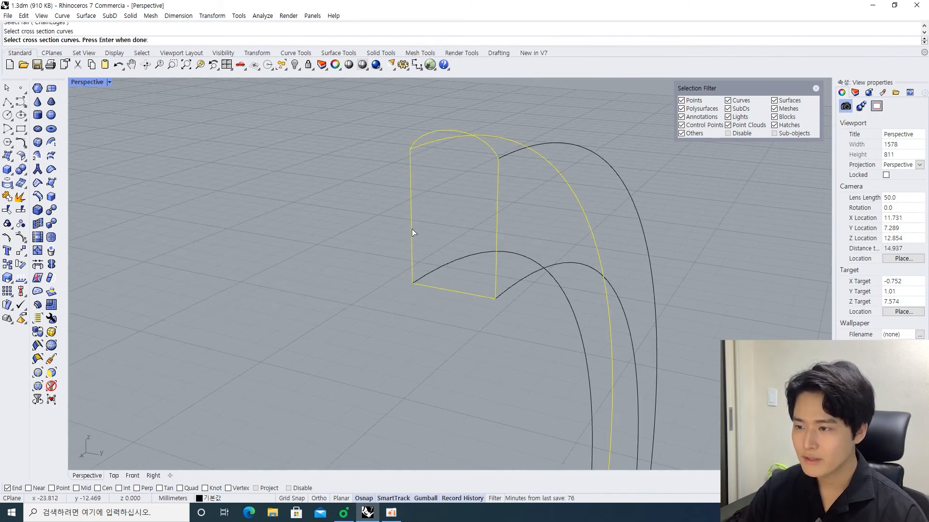
key(Return)
key(Return)
right_drag(412, 228, 484, 222)
scroll(498, 271, down, 3)
scroll(504, 237, up, 5)
key(ctrl+z)
Select the two outer rail curves to inspect their control points, and clear the selection.
scroll(463, 199, up, 6)
right_drag(394, 189, 414, 186)
click(449, 134)
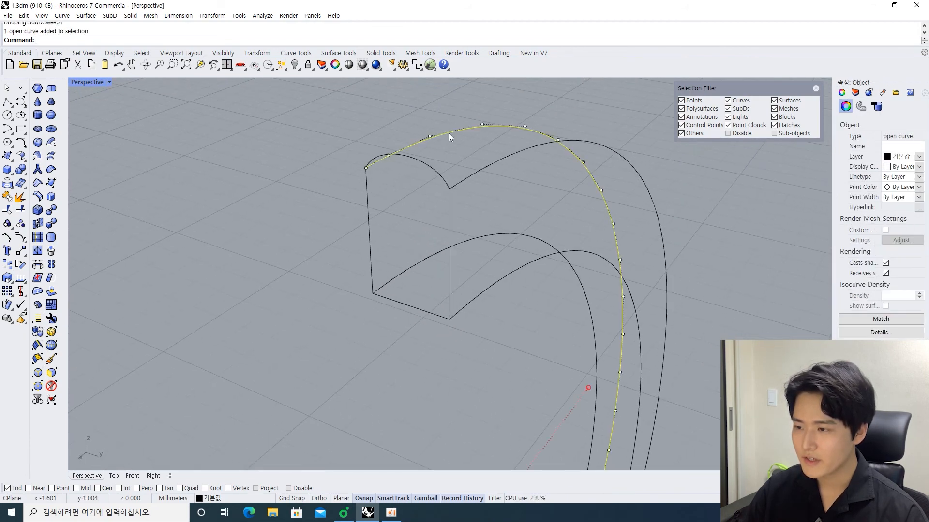
shift+click(489, 165)
click(467, 201)
click(429, 136)
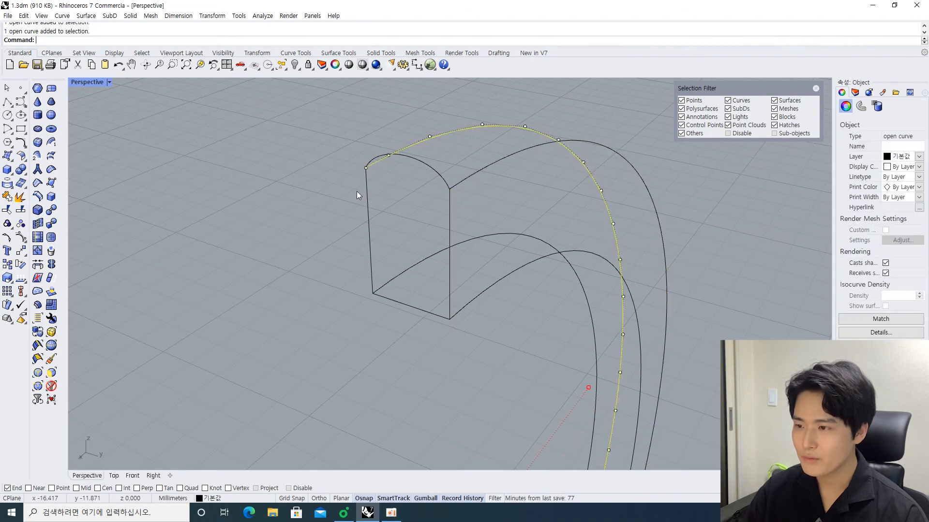
click(326, 221)
Bring back the hidden cut ring and its gem beside the construction curves.
right_drag(431, 237, 324, 234)
scroll(465, 278, down, 4)
right_drag(465, 278, 501, 310)
scroll(489, 266, down, 13)
scroll(495, 272, down, 2)
right_drag(479, 262, 488, 279)
key(ctrl+shift+h)
right_drag(443, 304, 546, 381)
drag(541, 381, 451, 327)
right_click(451, 327)
right_drag(451, 327, 503, 367)
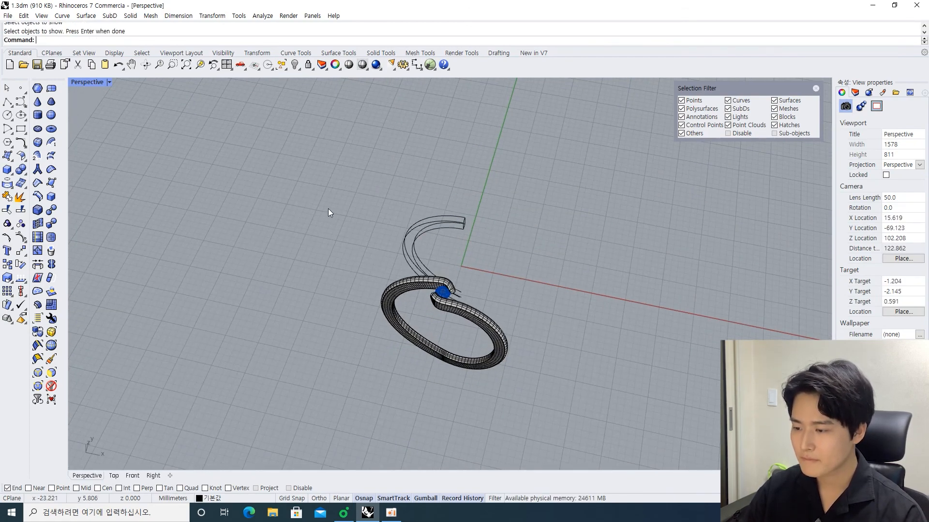
Set the Perspective view's display mode to Art Color.
click(109, 82)
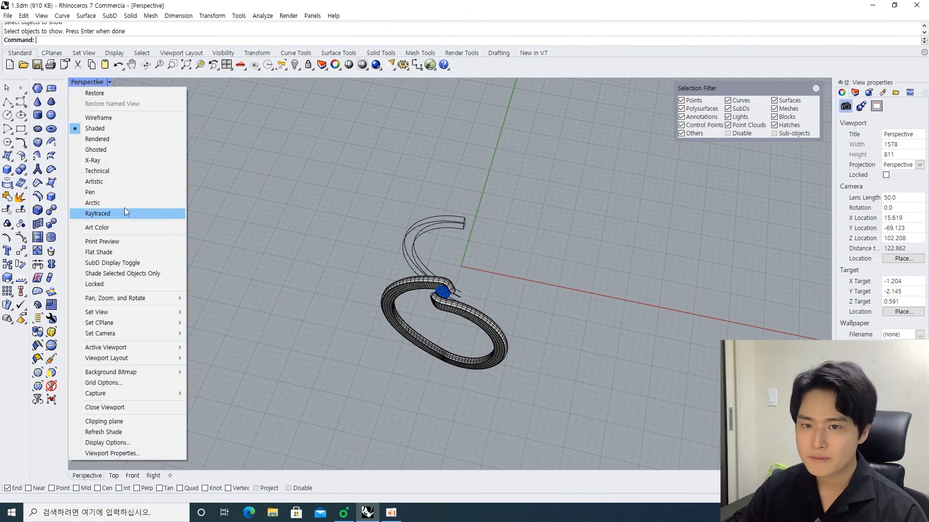
click(120, 227)
scroll(394, 276, up, 5)
right_drag(394, 276, 446, 235)
scroll(429, 261, up, 4)
scroll(403, 234, down, 2)
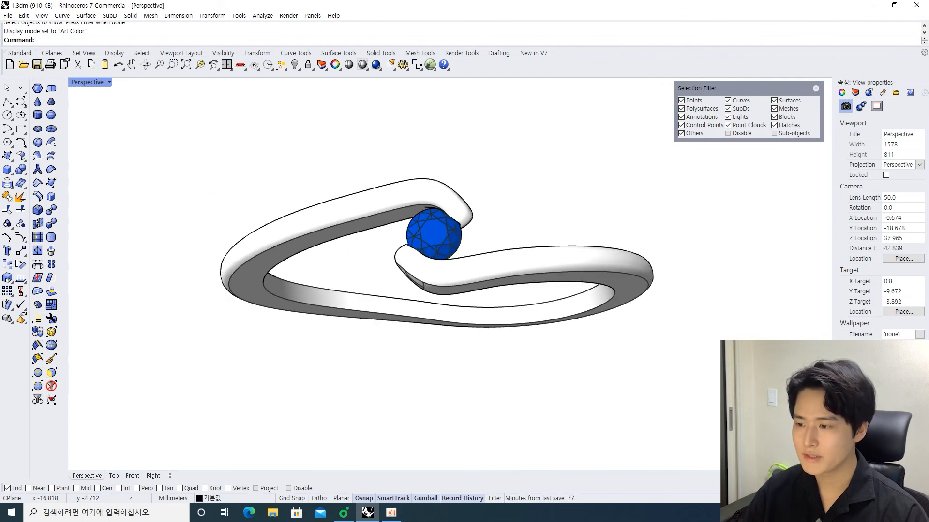
Examine the finished bypass ring and the seated gem from the front, side and above.
right_drag(395, 188, 379, 190)
scroll(434, 249, up, 2)
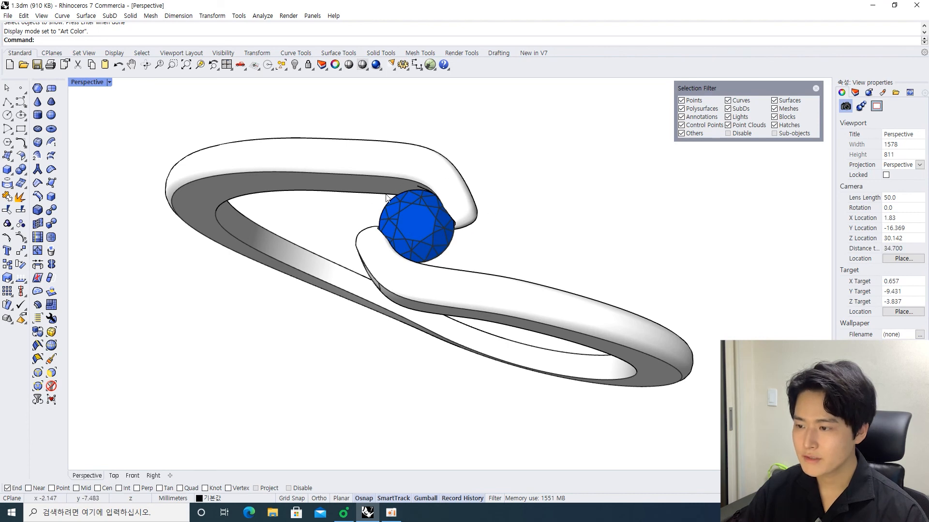
right_drag(340, 237, 350, 200)
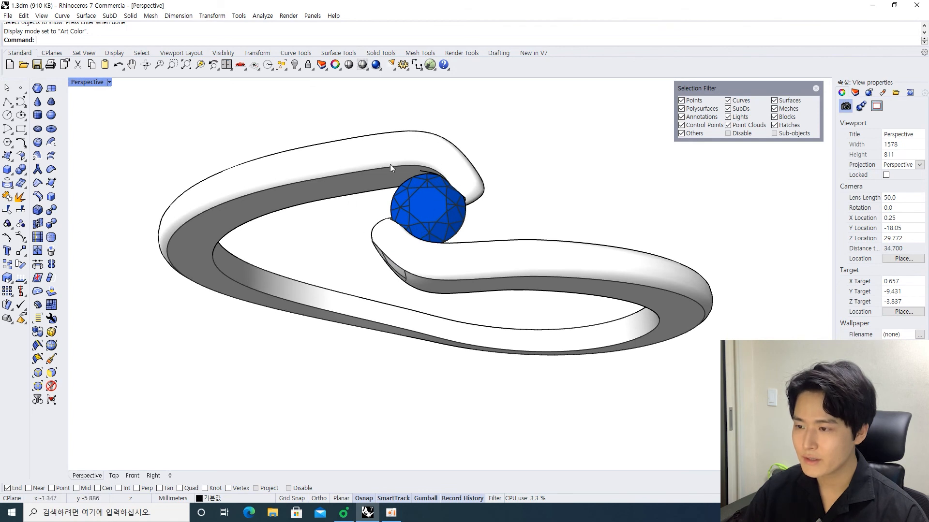
scroll(152, 196, down, 4)
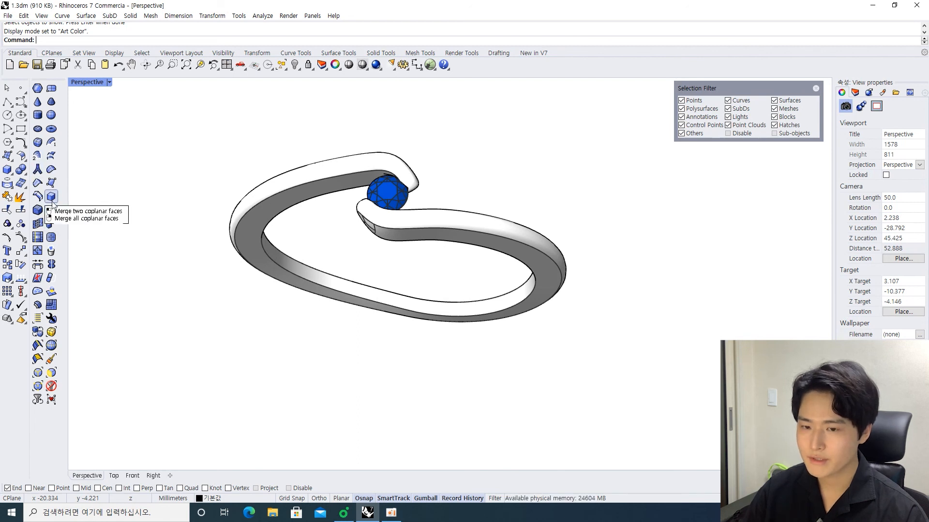
right_drag(342, 222, 259, 200)
right_drag(252, 166, 254, 166)
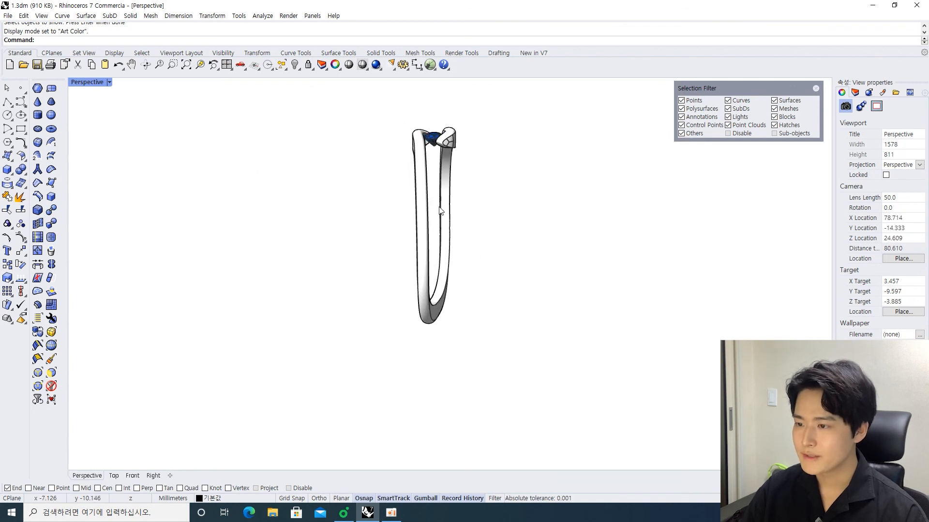
right_drag(439, 209, 329, 213)
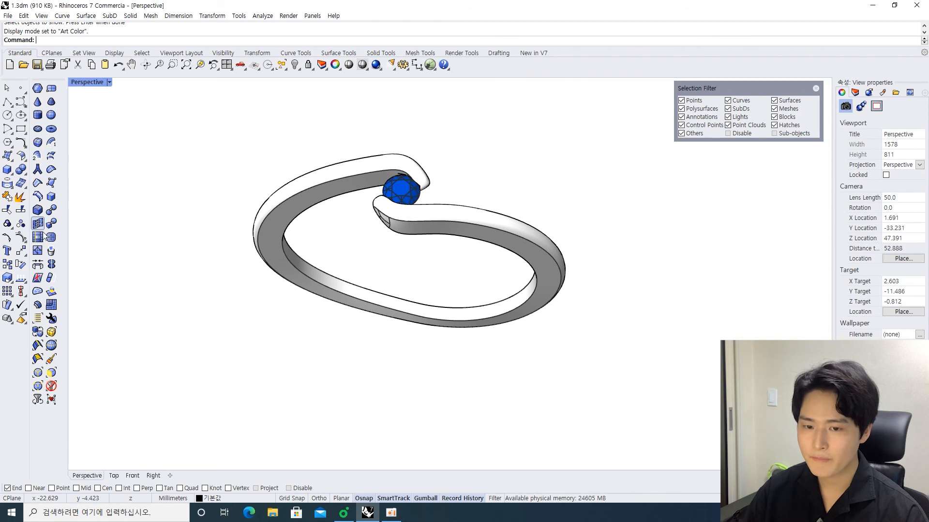
scroll(346, 219, down, 2)
right_drag(346, 219, 408, 204)
scroll(393, 207, up, 2)
scroll(420, 210, up, 2)
scroll(406, 217, down, 2)
right_drag(455, 189, 420, 225)
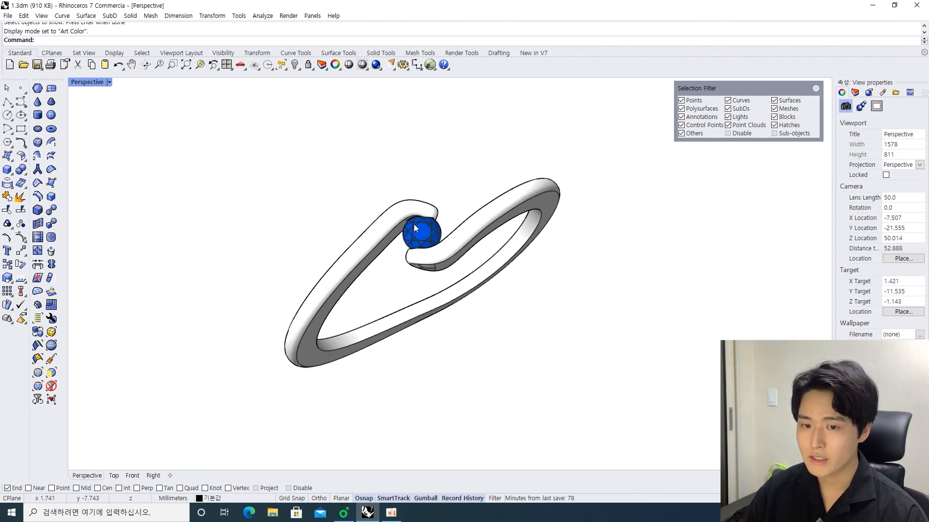
right_drag(491, 171, 457, 168)
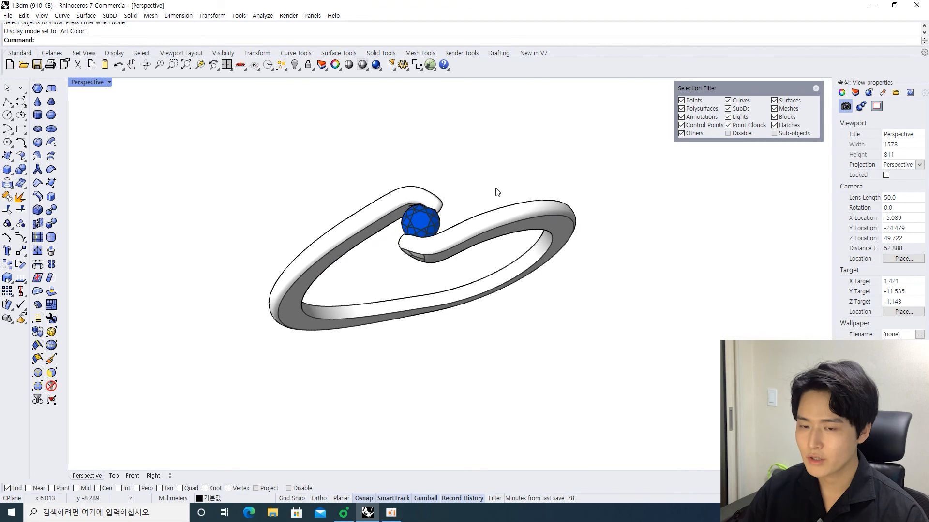
right_drag(360, 202, 332, 176)
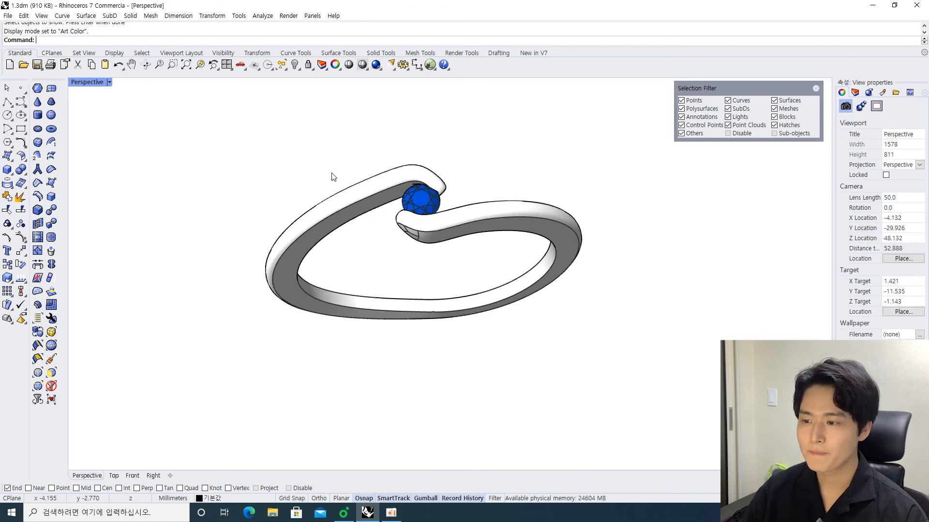